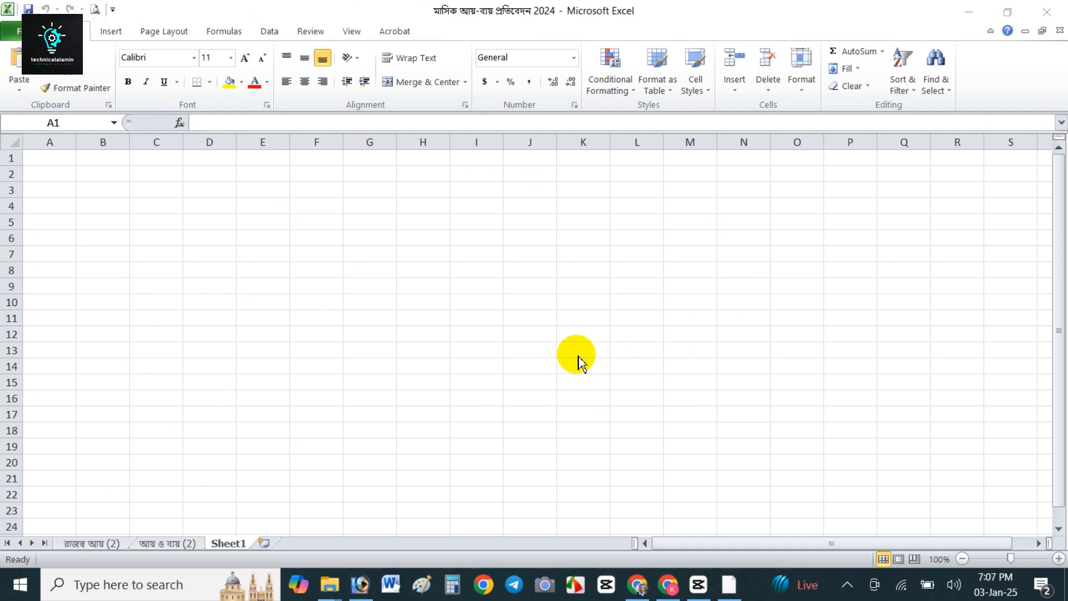
Enter the Bengali-digit numbers ২৩৪ in cell G7 and ৬৭৫ in cell G8.
{"action": "left_click", "coordinate": [371, 256]}
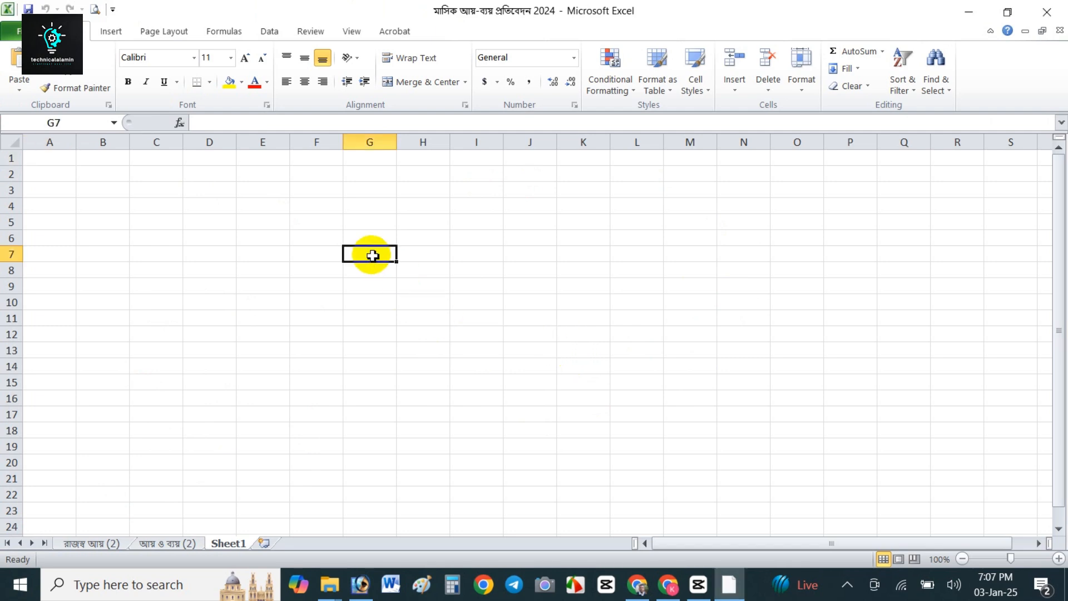
{"action": "type", "text": "২৩৪"}
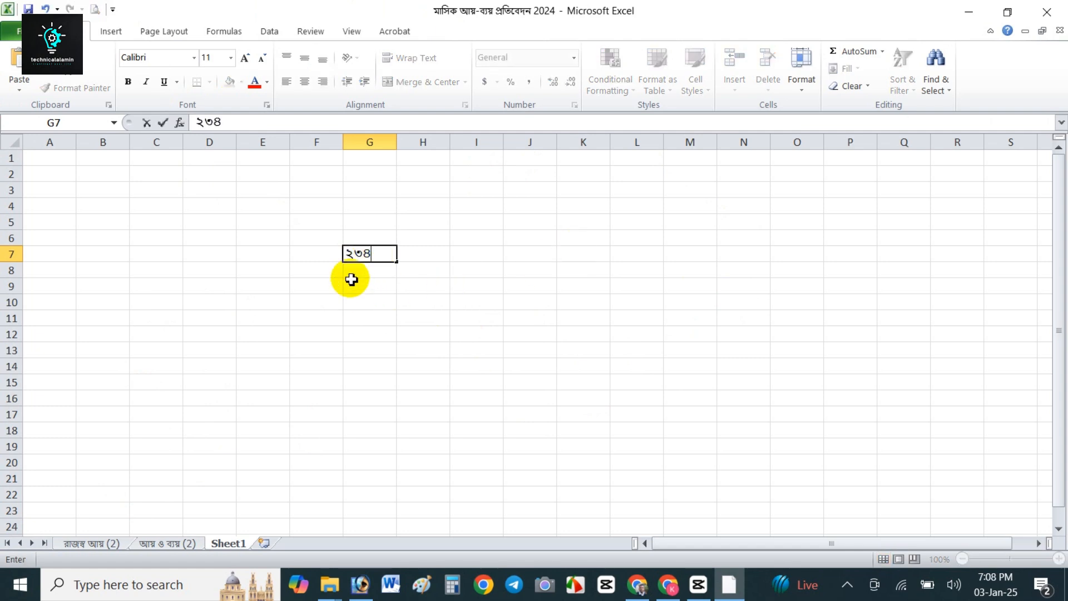
{"action": "key", "text": "Return"}
{"action": "type", "text": "৬৭৫"}
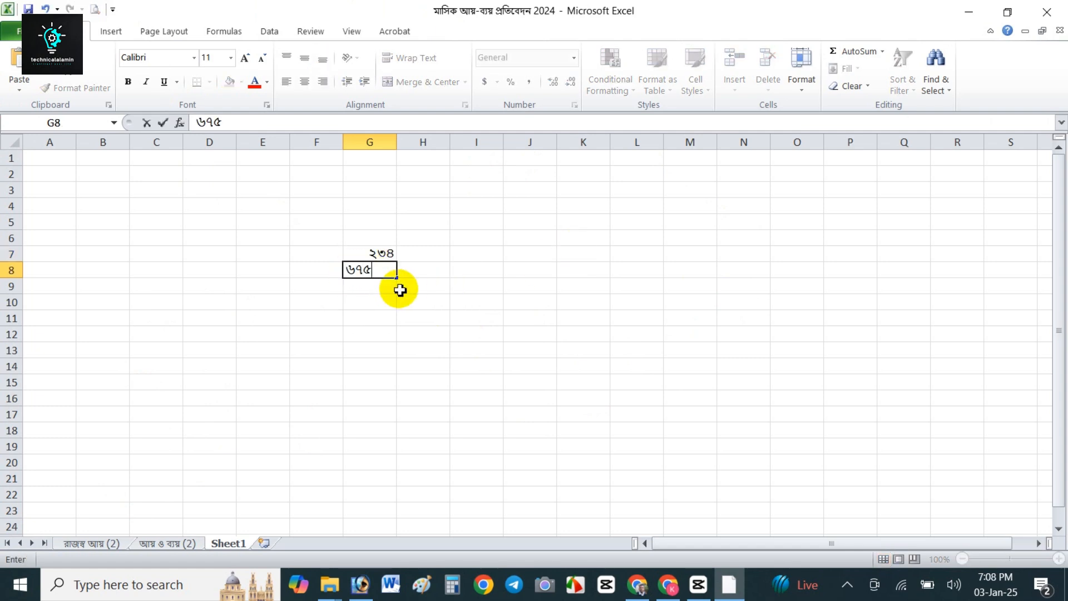
{"action": "key", "text": "Return"}
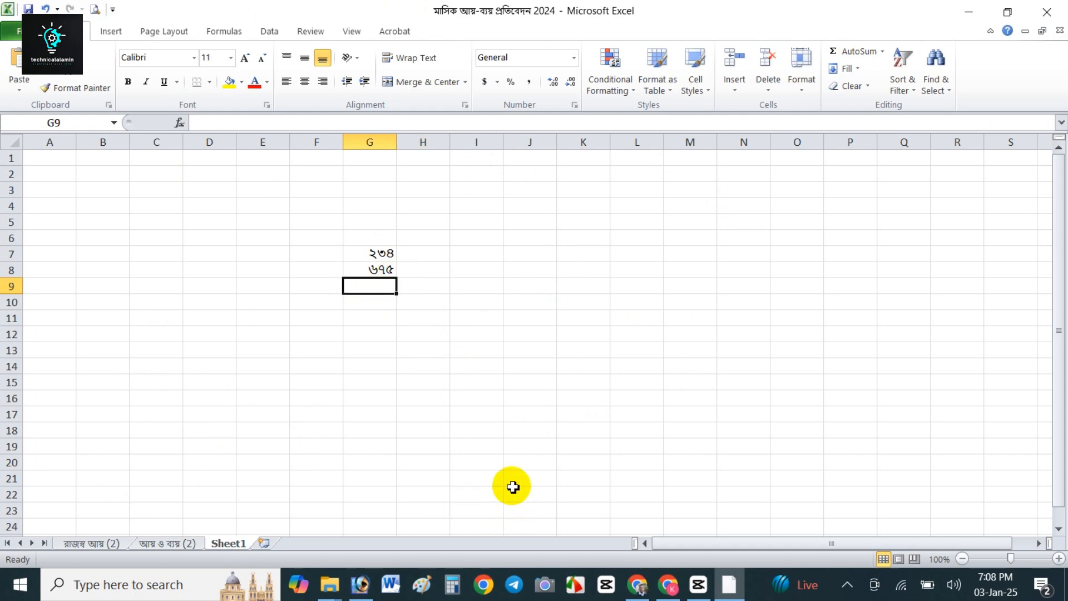
Add the two numbers in cell G9 with the formula =G7+G8.
{"action": "type", "text": "="}
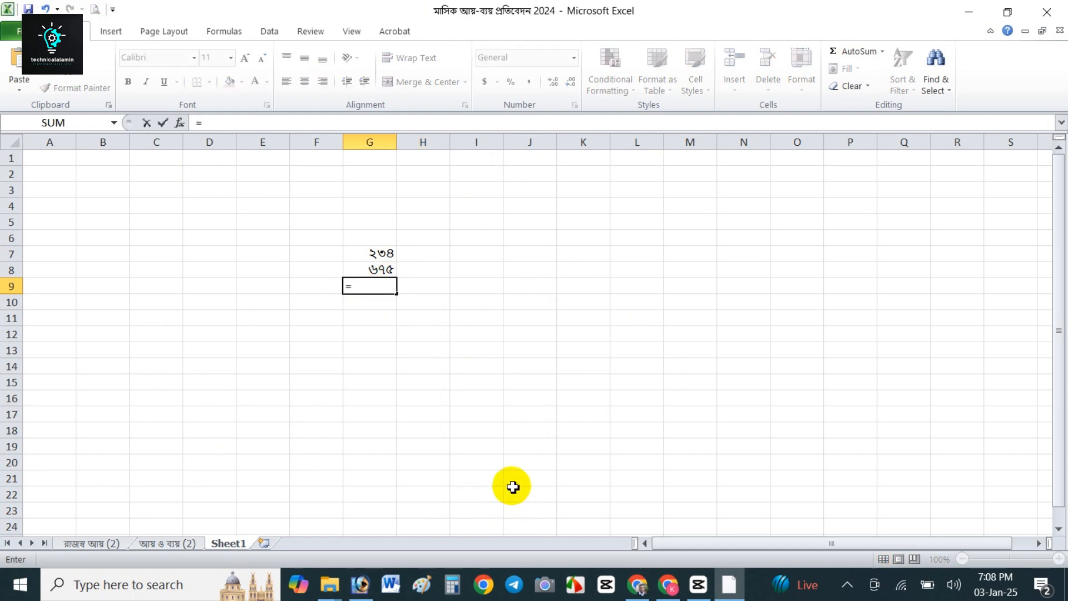
{"action": "left_click", "coordinate": [384, 257]}
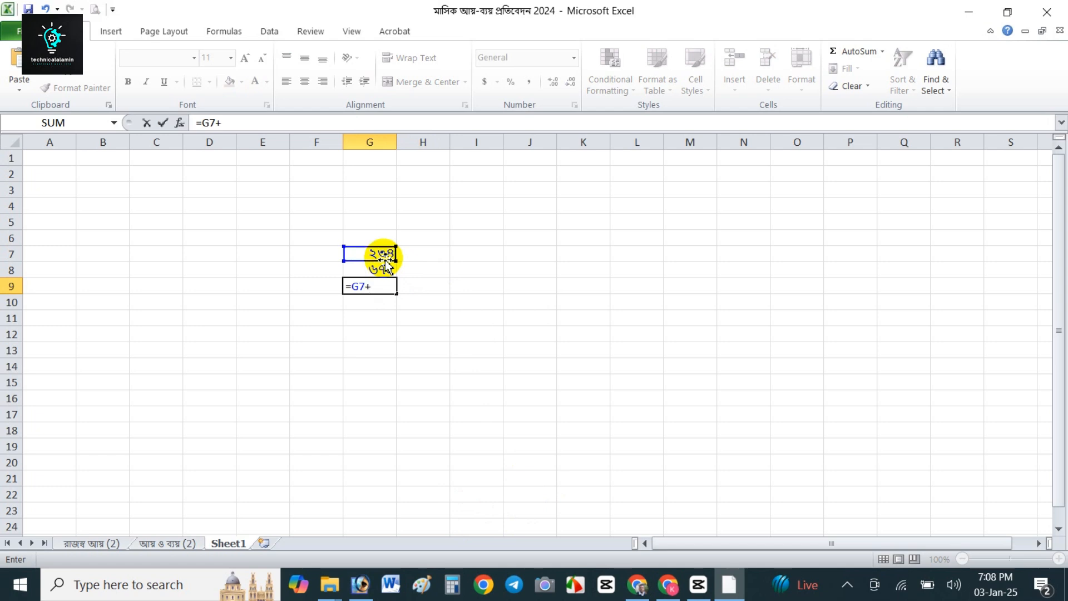
{"action": "type", "text": "+"}
{"action": "left_click", "coordinate": [374, 269]}
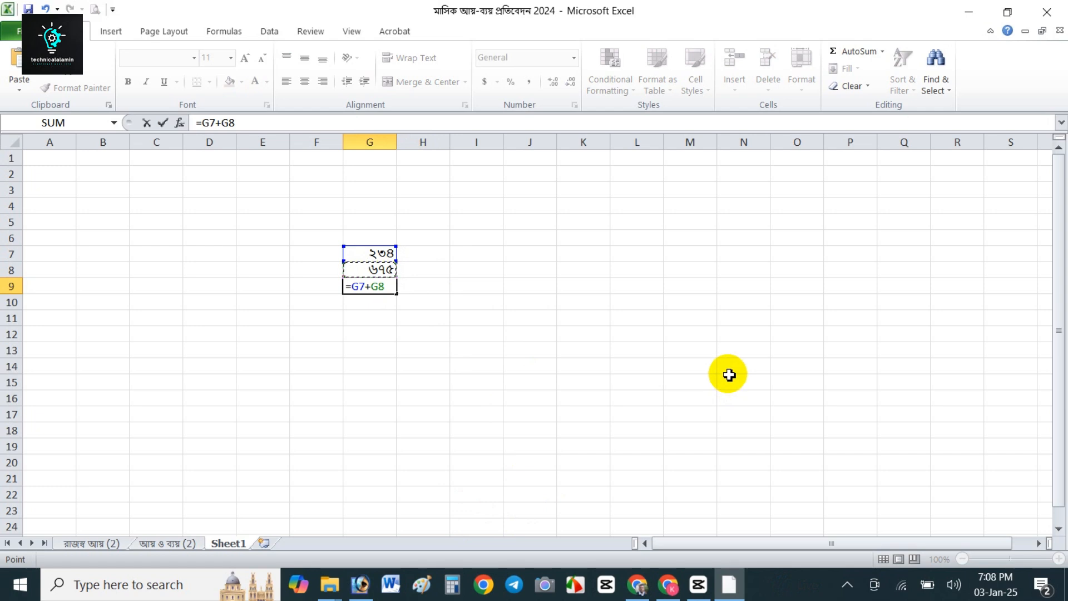
{"action": "key", "text": "Return"}
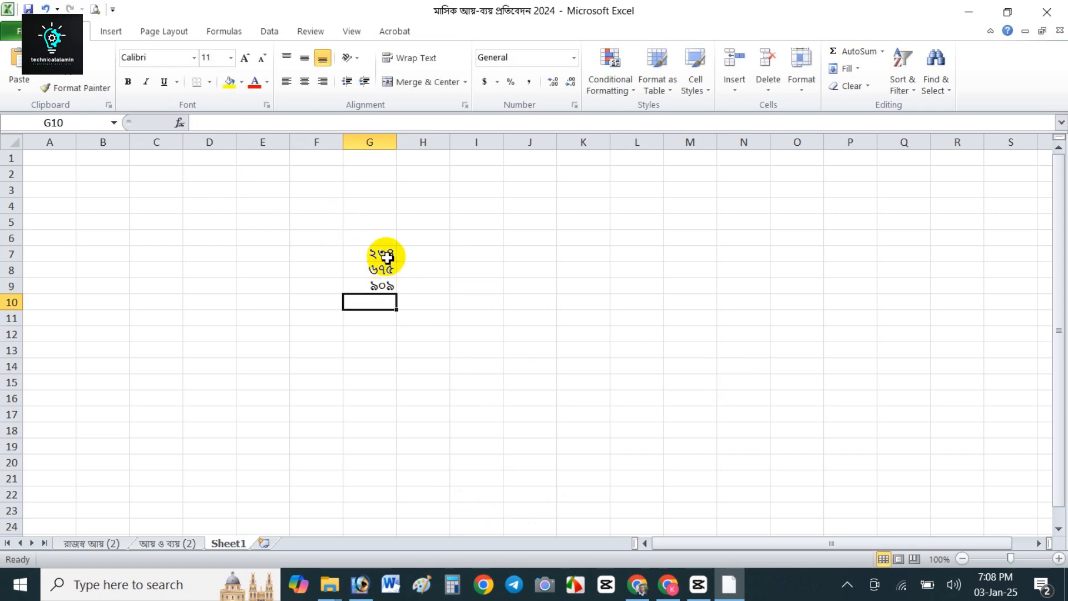
Clear the addition formula from cell G9.
{"action": "left_click_drag", "start_coordinate": [382, 255], "coordinate": [381, 269]}
{"action": "left_click", "coordinate": [369, 287]}
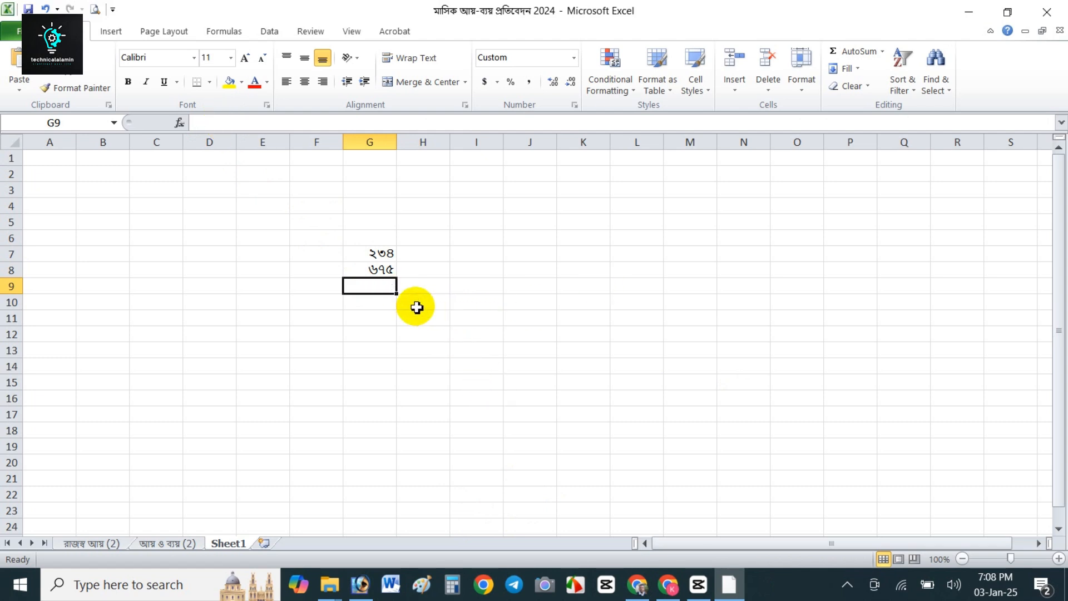
{"action": "left_click", "coordinate": [385, 365]}
Total G7:G8 in cell G9 with AutoSum.
{"action": "left_click", "coordinate": [376, 286]}
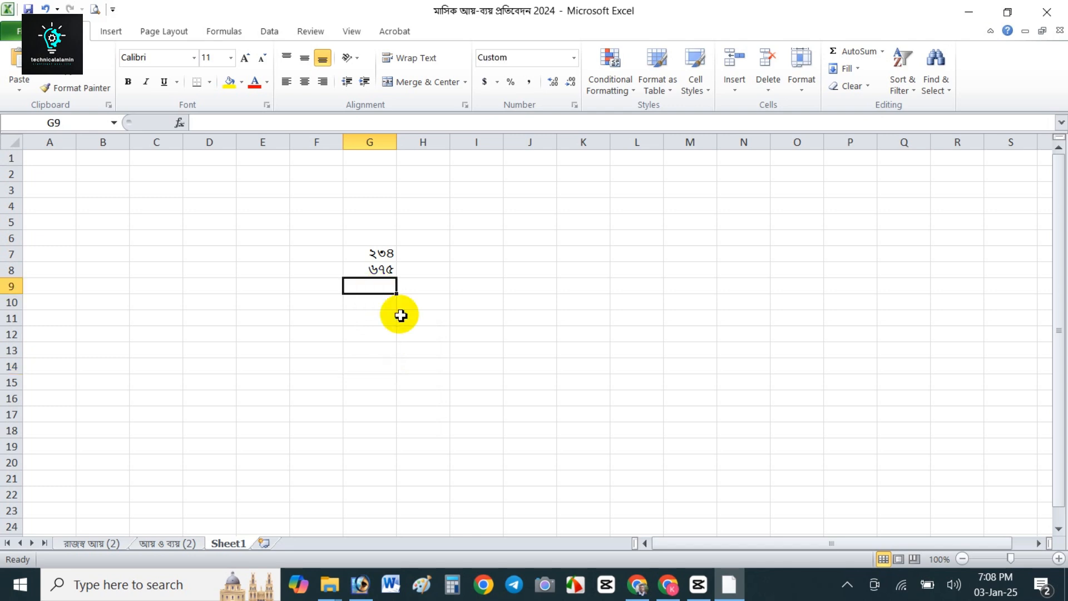
{"action": "left_click", "coordinate": [852, 56]}
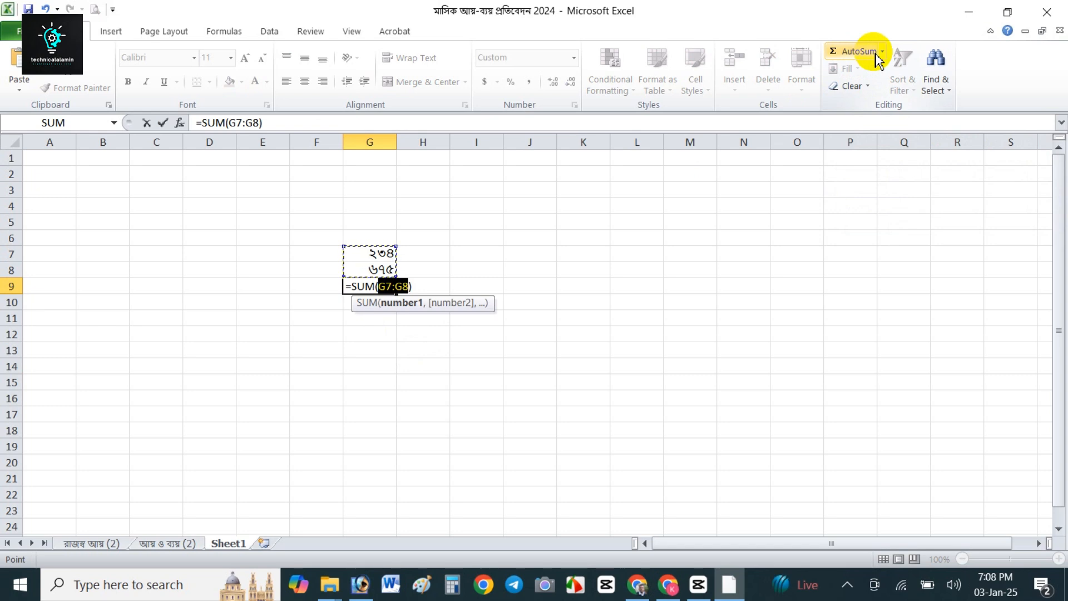
{"action": "key", "text": "Return"}
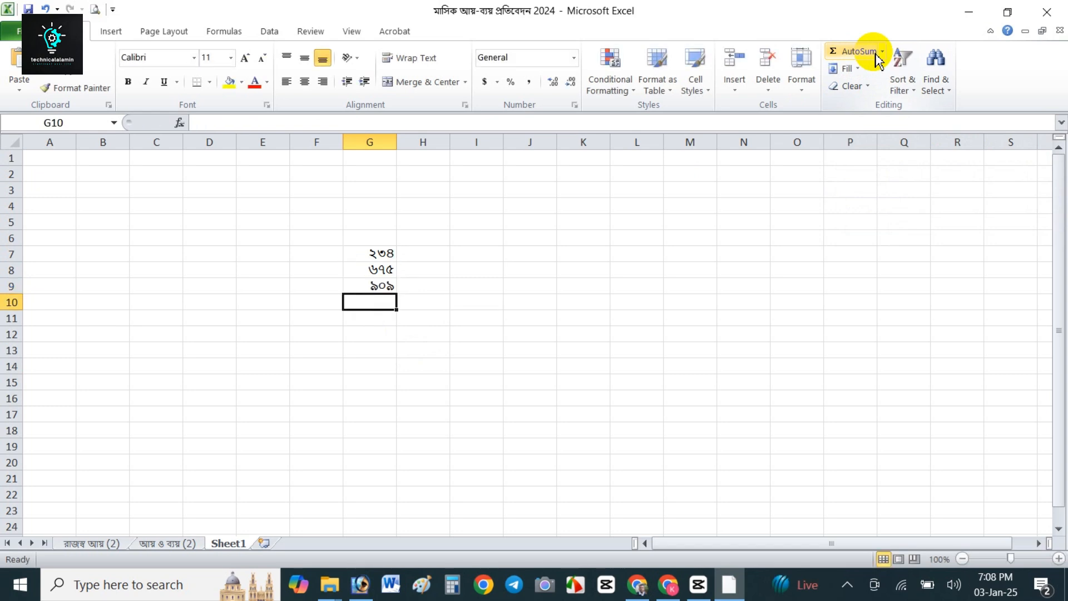
Review the summed cells G7:G8 and delete the SUM formula from cell G9.
{"action": "left_click_drag", "start_coordinate": [381, 257], "coordinate": [377, 273]}
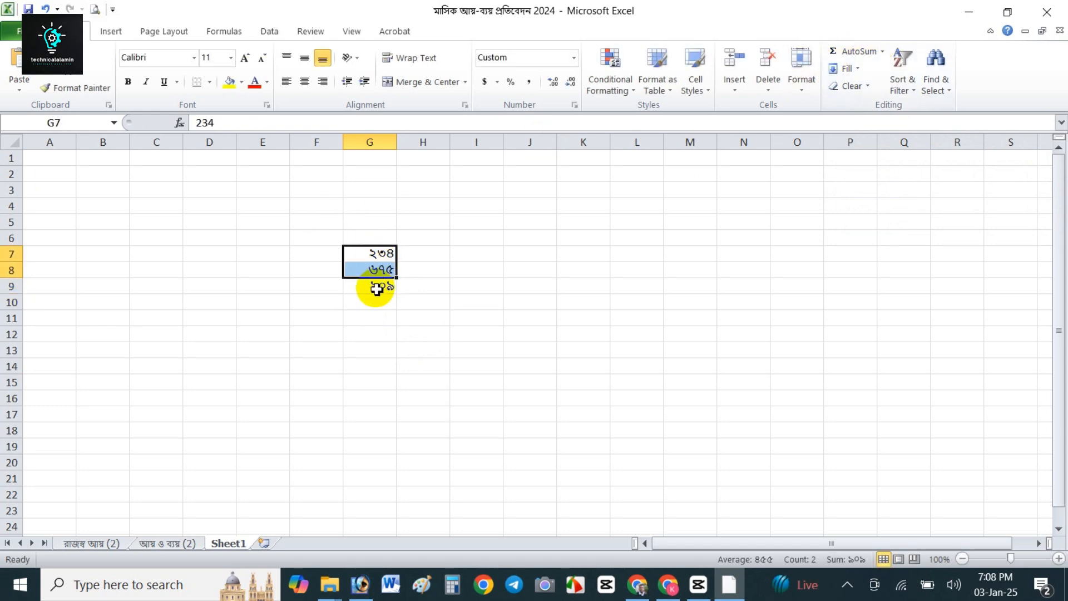
{"action": "left_click", "coordinate": [376, 288]}
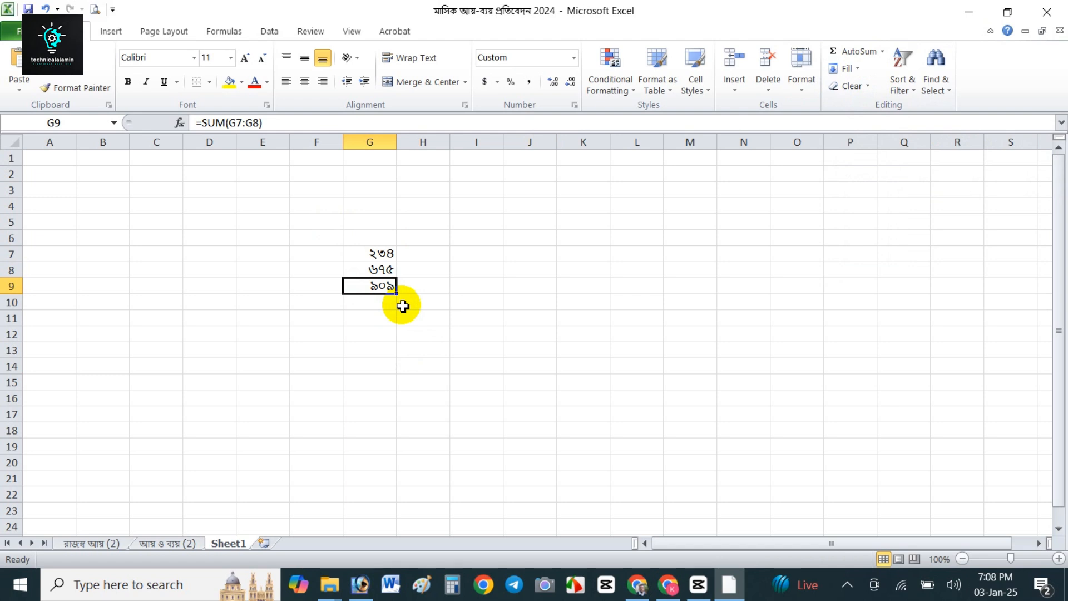
{"action": "key", "text": "Delete"}
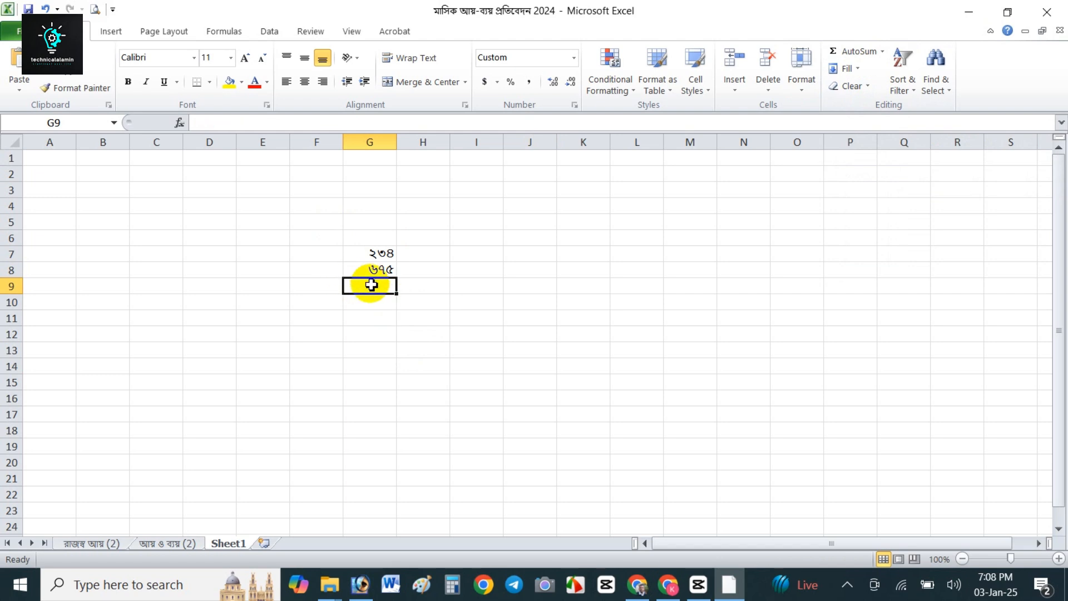
Replace the number in cell G7 with ৪৭৬৫.
{"action": "left_click", "coordinate": [370, 256]}
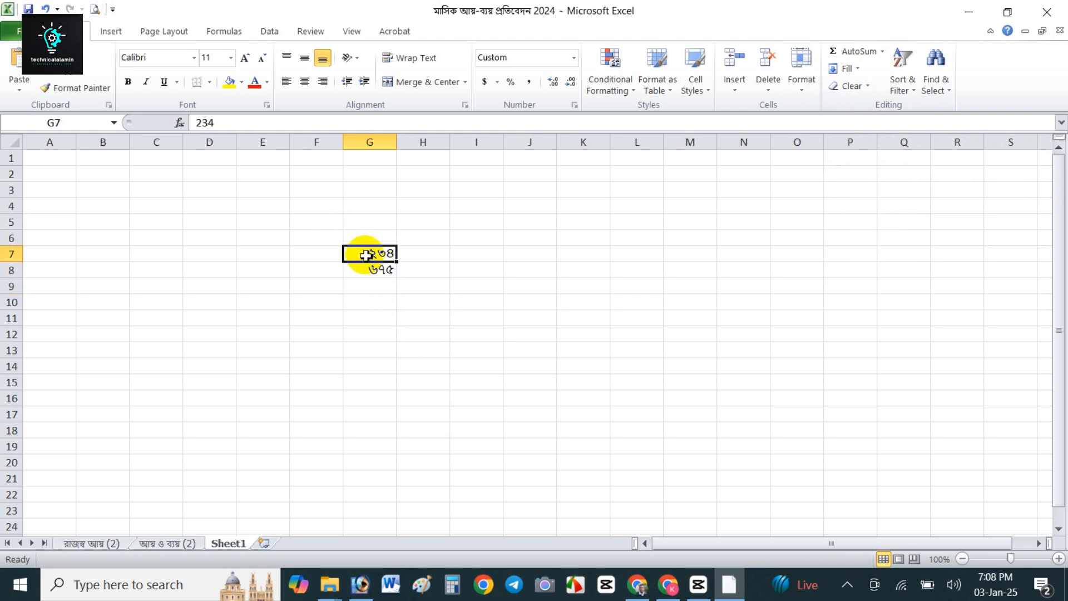
{"action": "type", "text": "৪৭৬৫"}
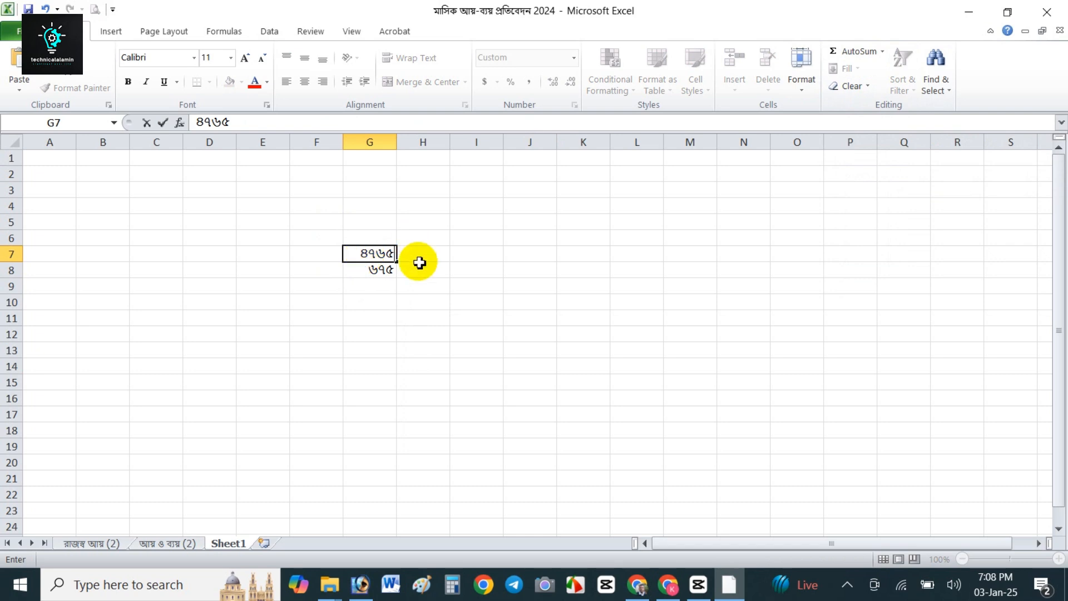
{"action": "left_click", "coordinate": [381, 288]}
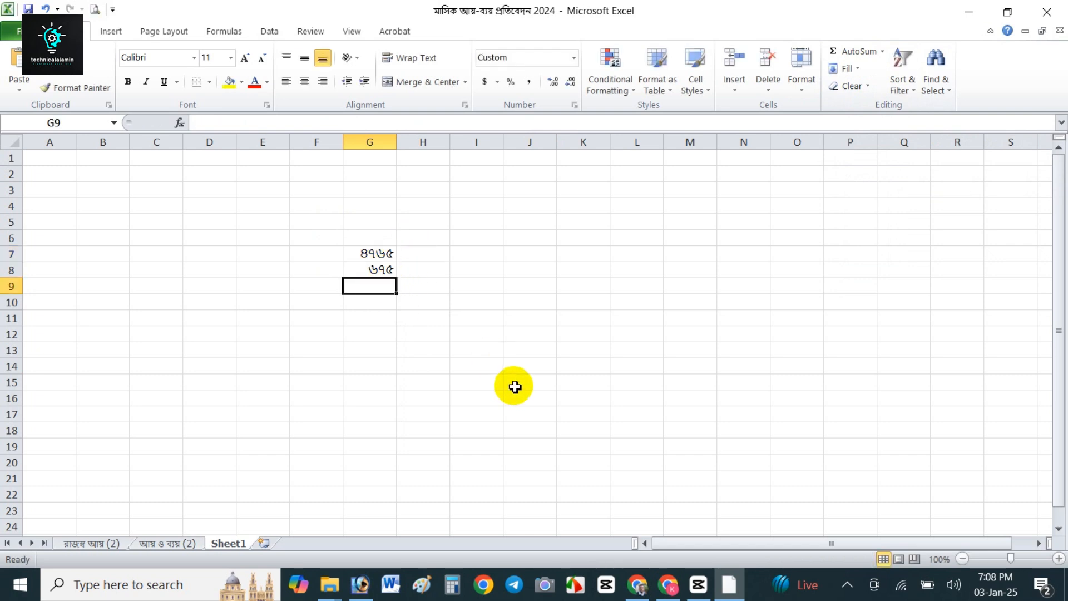
Subtract the second number from the first in cell G9 with the formula =G7-G8.
{"action": "type", "text": "="}
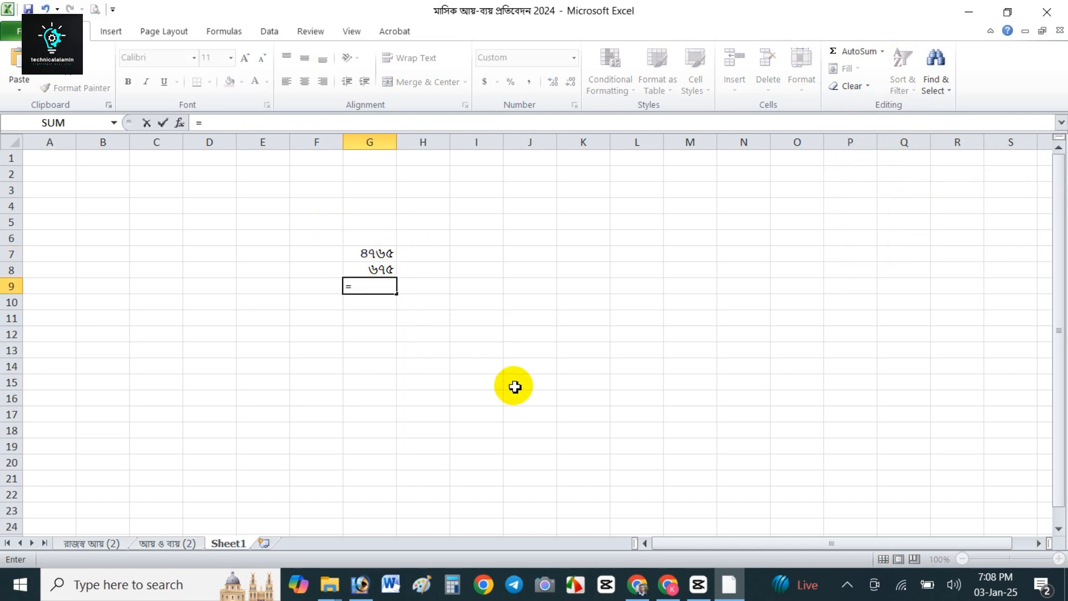
{"action": "left_click", "coordinate": [374, 251]}
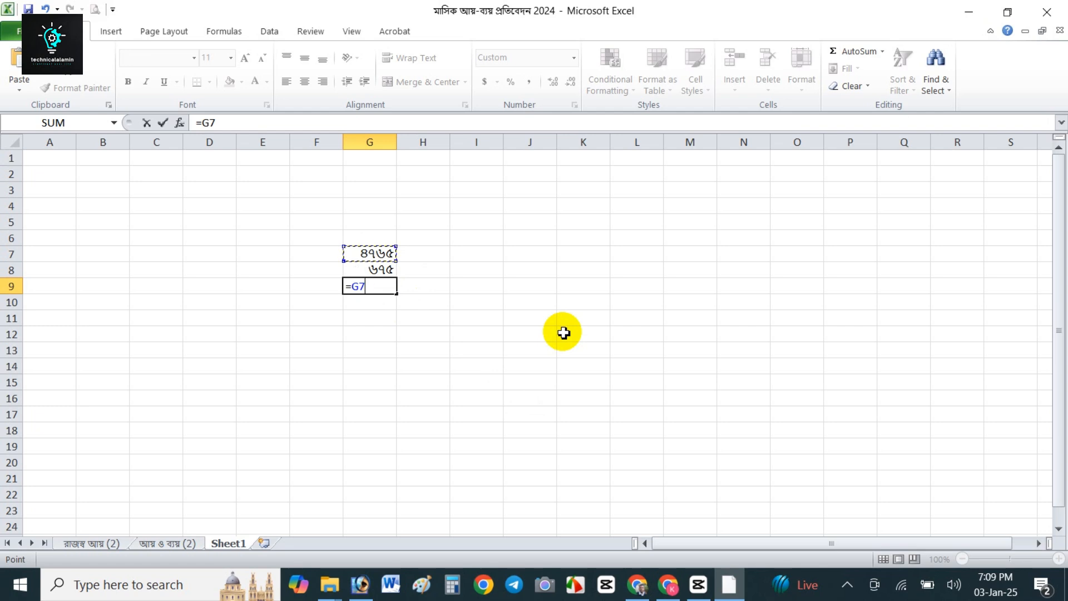
{"action": "type", "text": "-"}
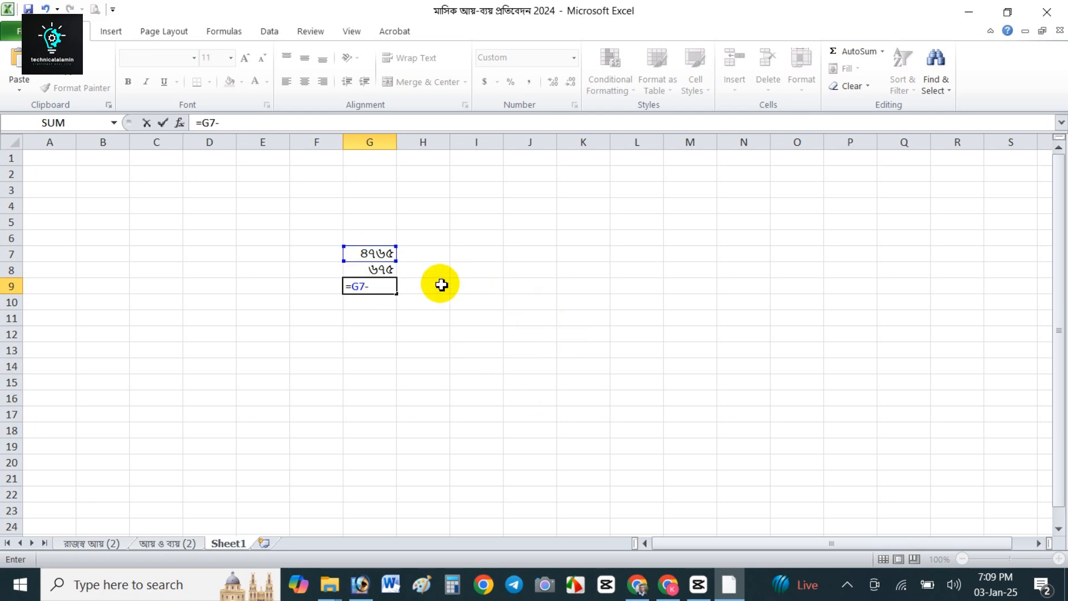
{"action": "left_click", "coordinate": [377, 271]}
{"action": "key", "text": "Return"}
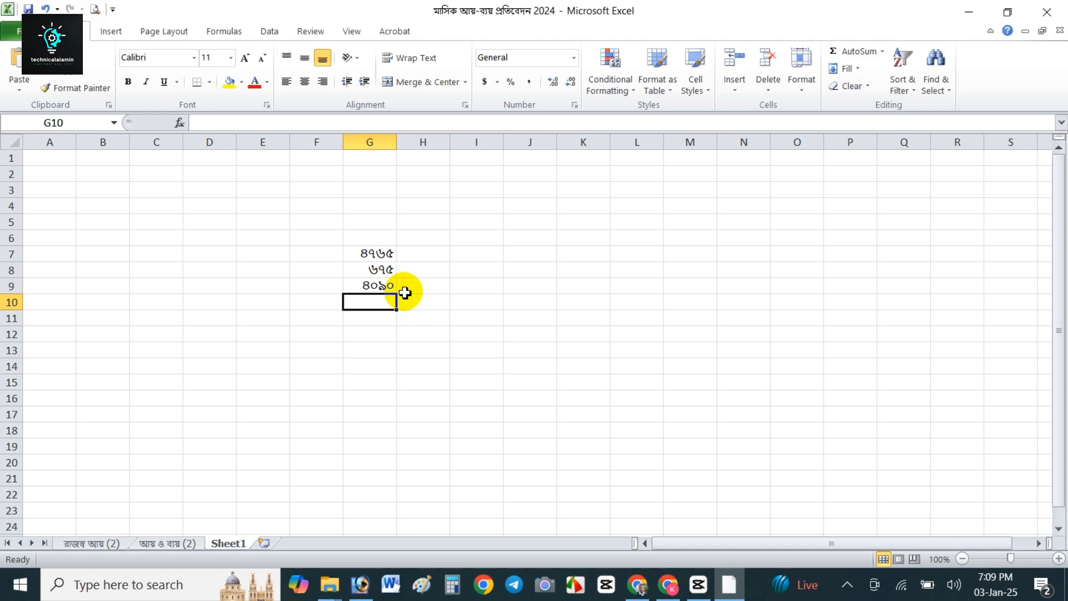
Delete the contents of cells G7:G9.
{"action": "left_click_drag", "start_coordinate": [362, 253], "coordinate": [372, 288]}
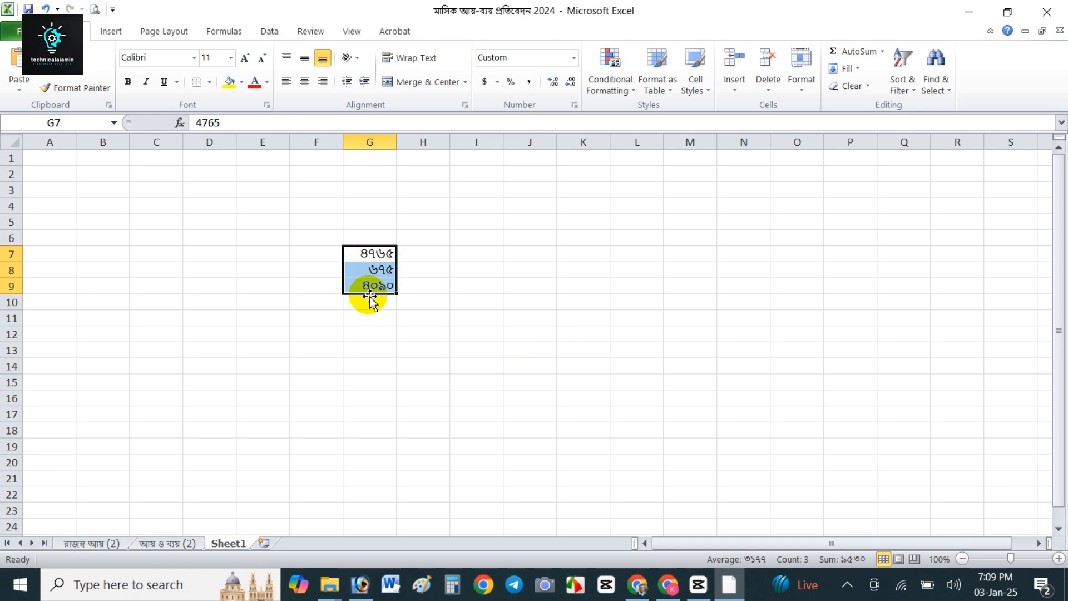
{"action": "key", "text": "Delete"}
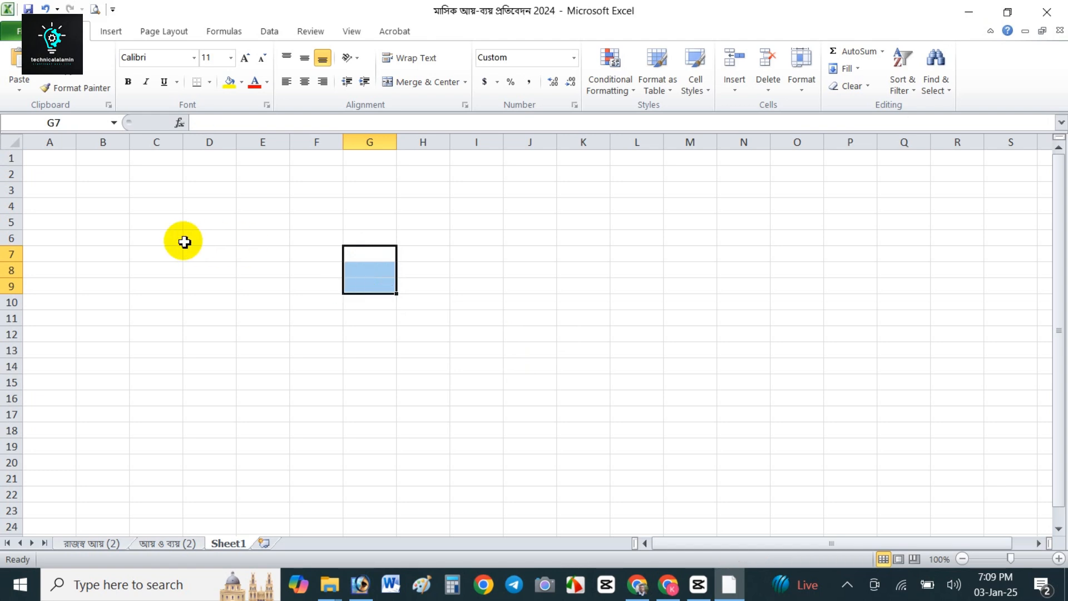
Start a serial number list by entering ১ in cell A1 and ২ in cell A2.
{"action": "left_click", "coordinate": [42, 160]}
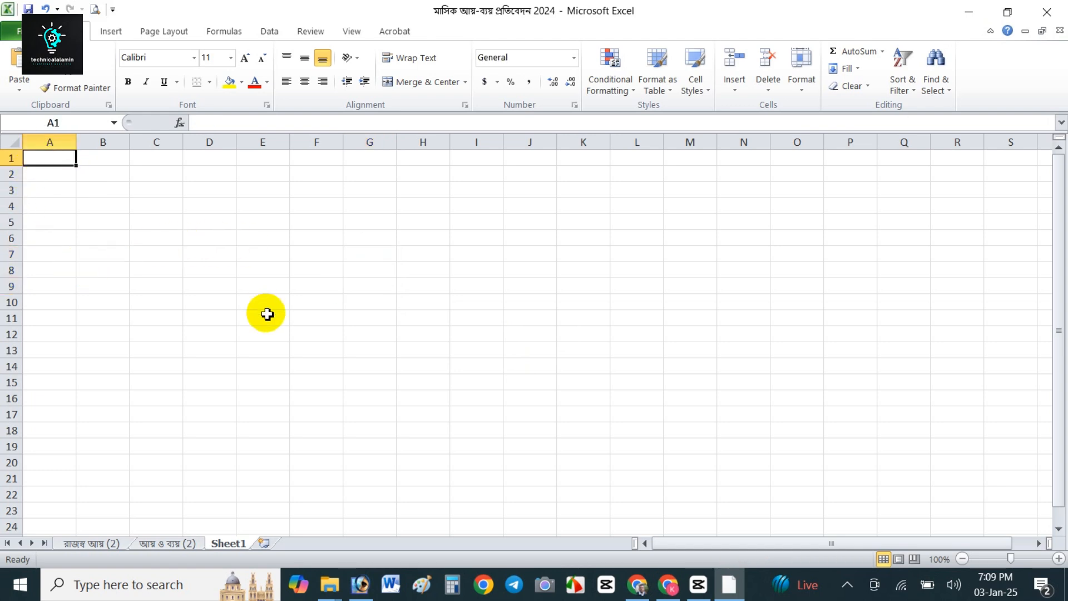
{"action": "type", "text": "১"}
{"action": "key", "text": "Return"}
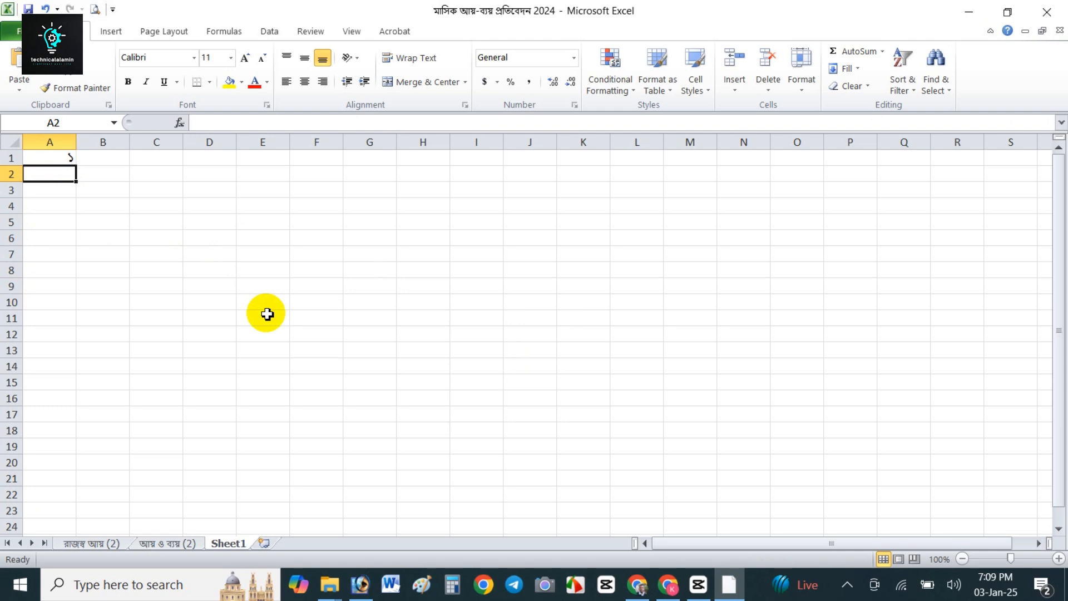
{"action": "type", "text": "২"}
{"action": "key", "text": "Return"}
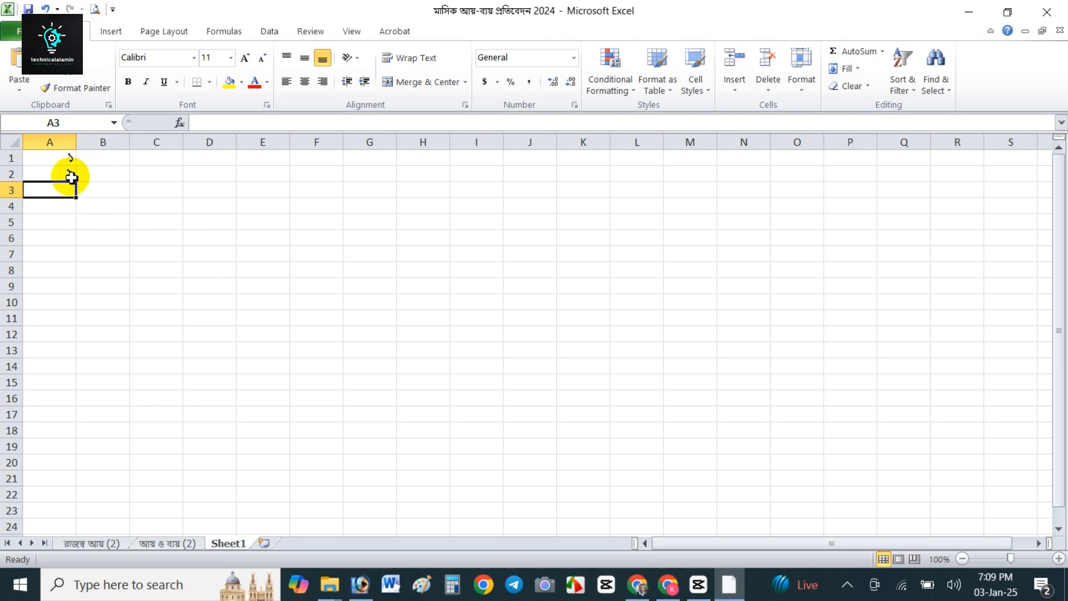
Extend the number series from A1:A2 down column A to row 22 with AutoFill.
{"action": "left_click", "coordinate": [96, 225]}
{"action": "left_click_drag", "start_coordinate": [53, 155], "coordinate": [67, 171]}
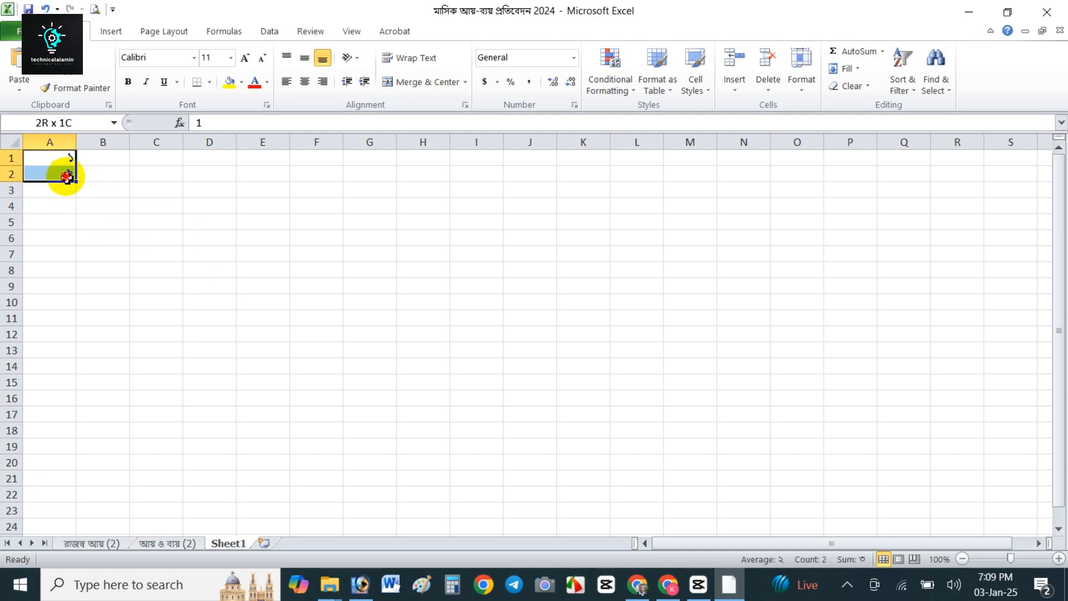
{"action": "left_click", "coordinate": [83, 220]}
{"action": "left_click", "coordinate": [69, 187]}
{"action": "left_click", "coordinate": [69, 160]}
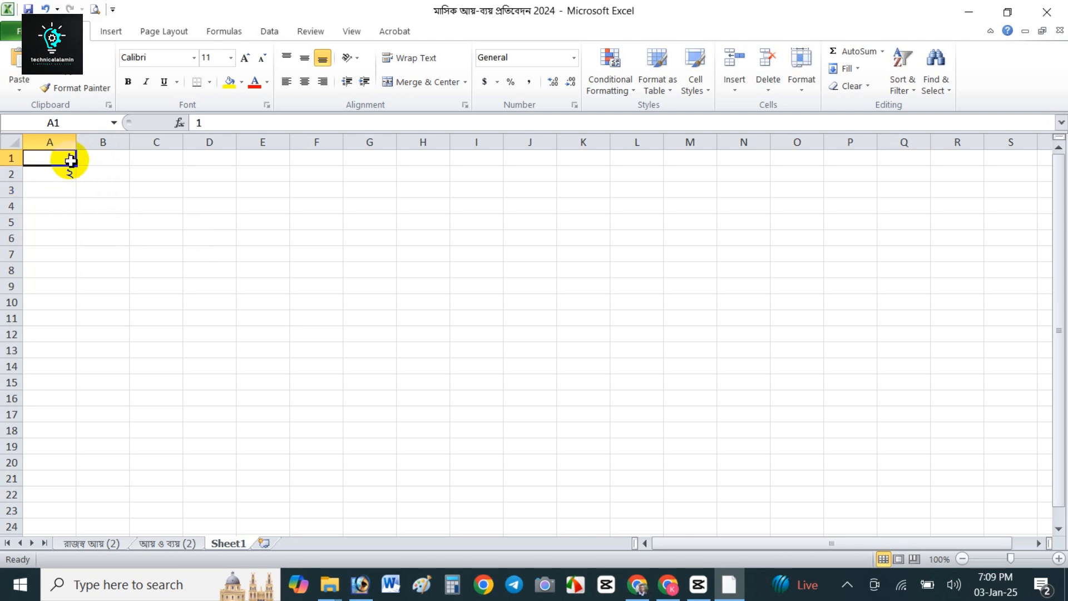
{"action": "left_click_drag", "start_coordinate": [61, 160], "coordinate": [71, 179]}
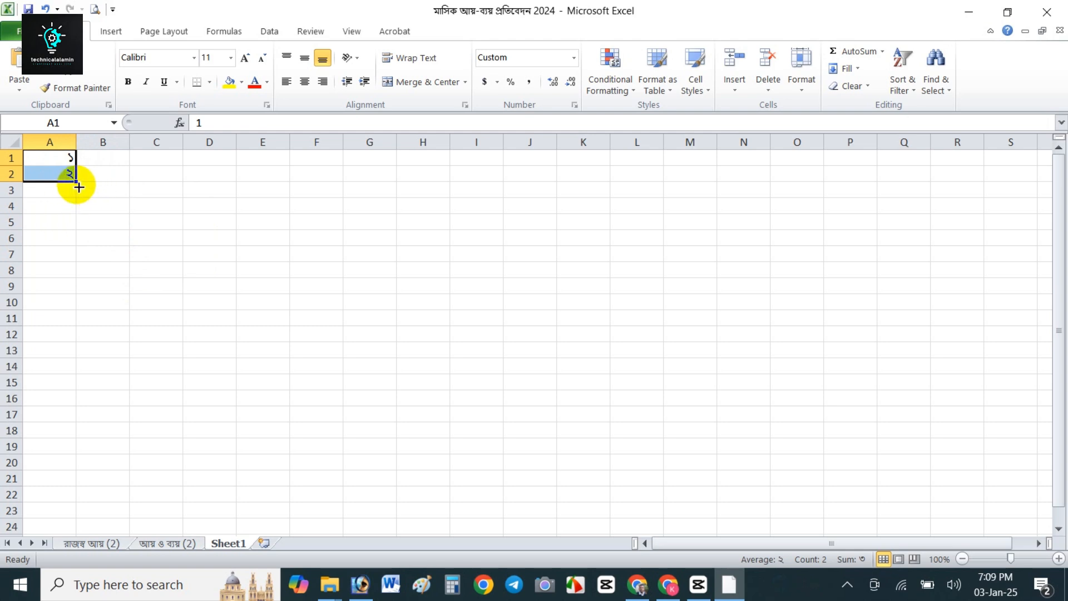
{"action": "left_click_drag", "start_coordinate": [77, 187], "coordinate": [78, 187]}
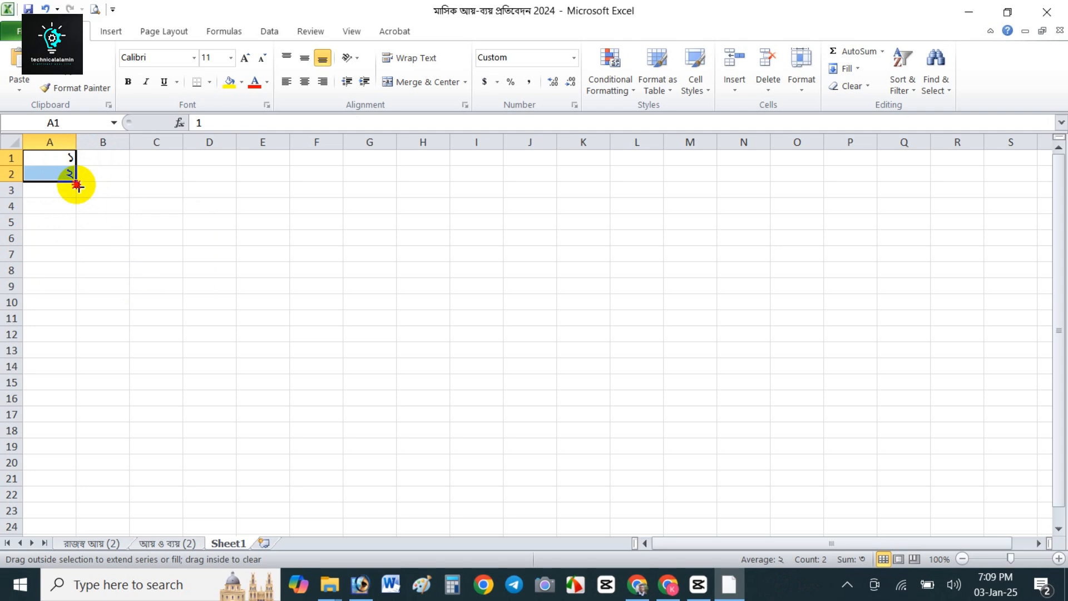
{"action": "left_click_drag", "start_coordinate": [78, 187], "coordinate": [101, 488]}
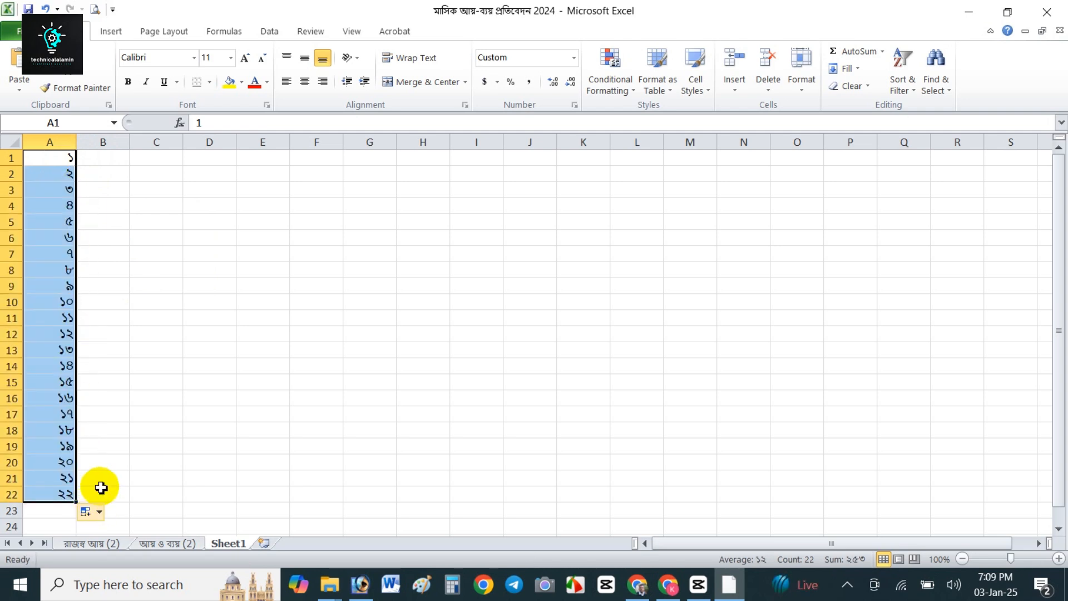
Delete the whole number series from column A and select cell D1.
{"action": "left_click", "coordinate": [179, 301]}
{"action": "left_click", "coordinate": [73, 163]}
{"action": "left_click_drag", "start_coordinate": [74, 174], "coordinate": [70, 497]}
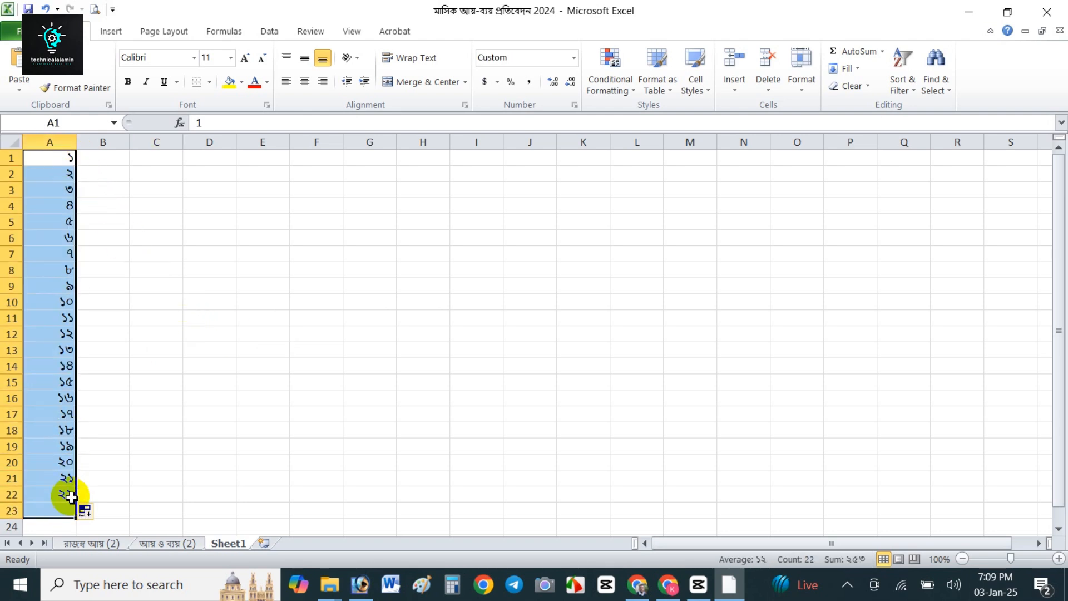
{"action": "key", "text": "Delete"}
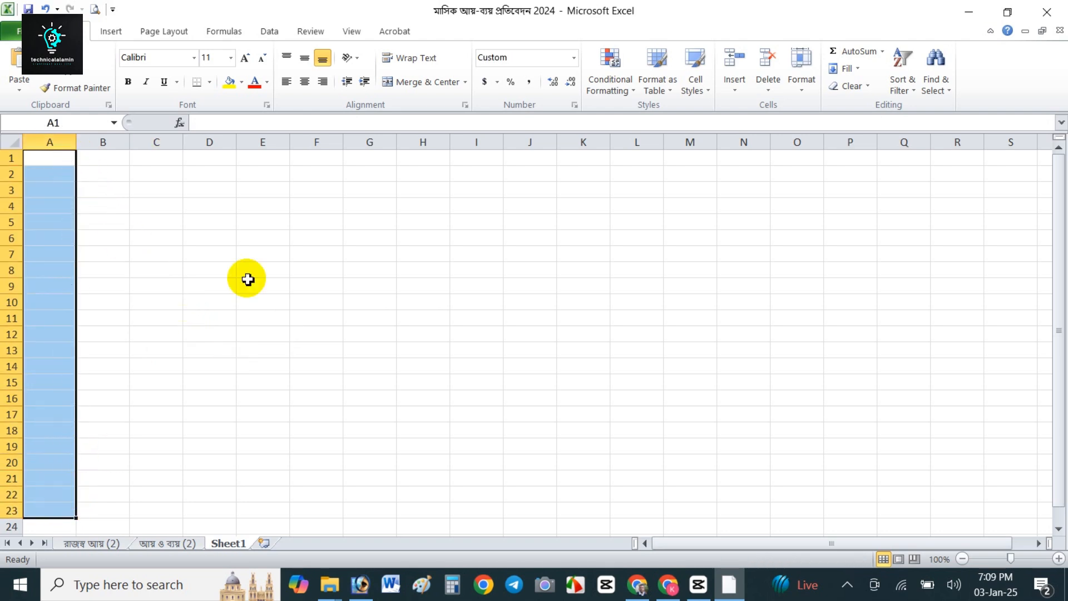
{"action": "left_click", "coordinate": [219, 165]}
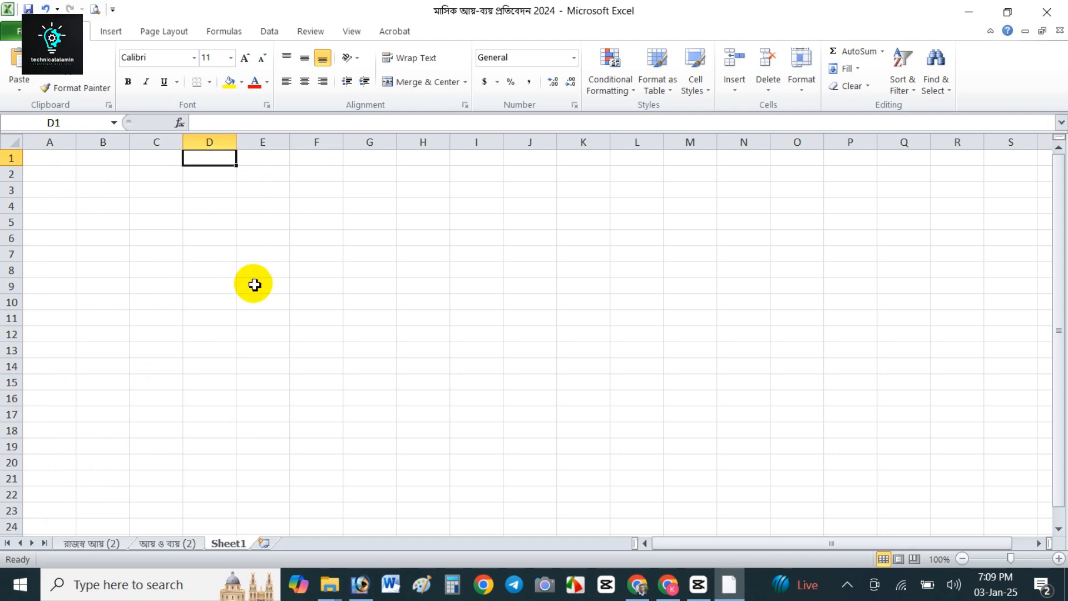
Enter the title বাংলাদেশ বেতার in cell D1, then merge and center it across A1:K1.
{"action": "type", "text": "বাংলাদেশ বেতার"}
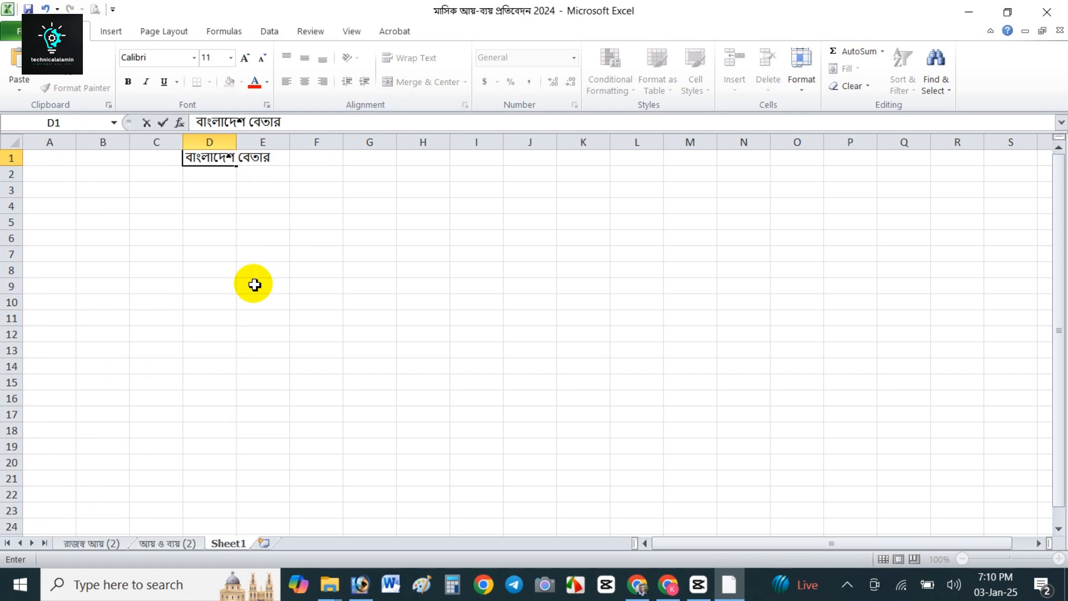
{"action": "left_click", "coordinate": [254, 285]}
{"action": "left_click_drag", "start_coordinate": [48, 158], "coordinate": [600, 162]}
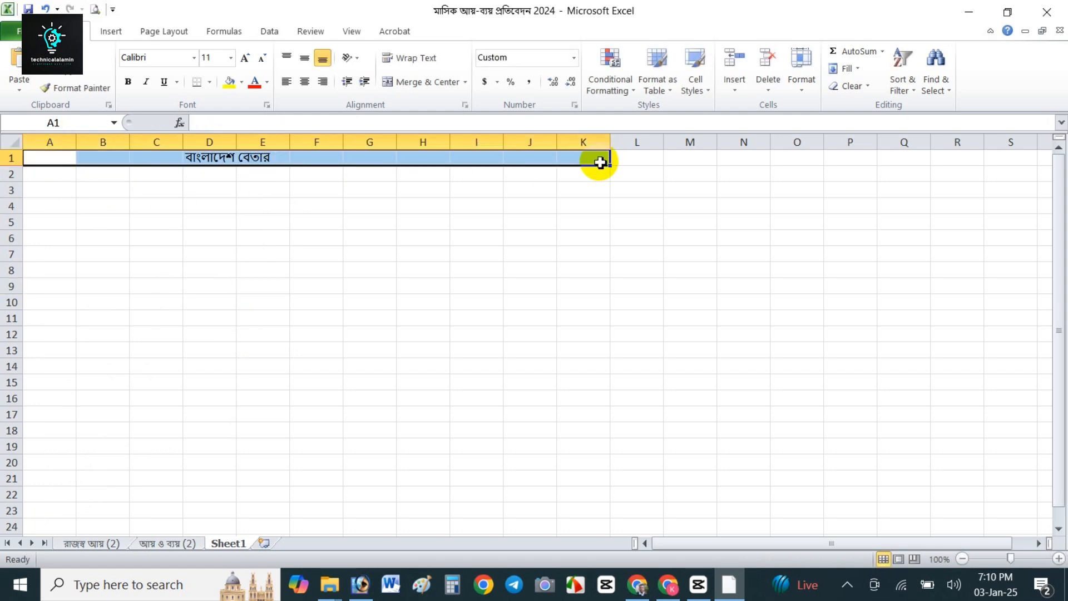
{"action": "left_click", "coordinate": [433, 95]}
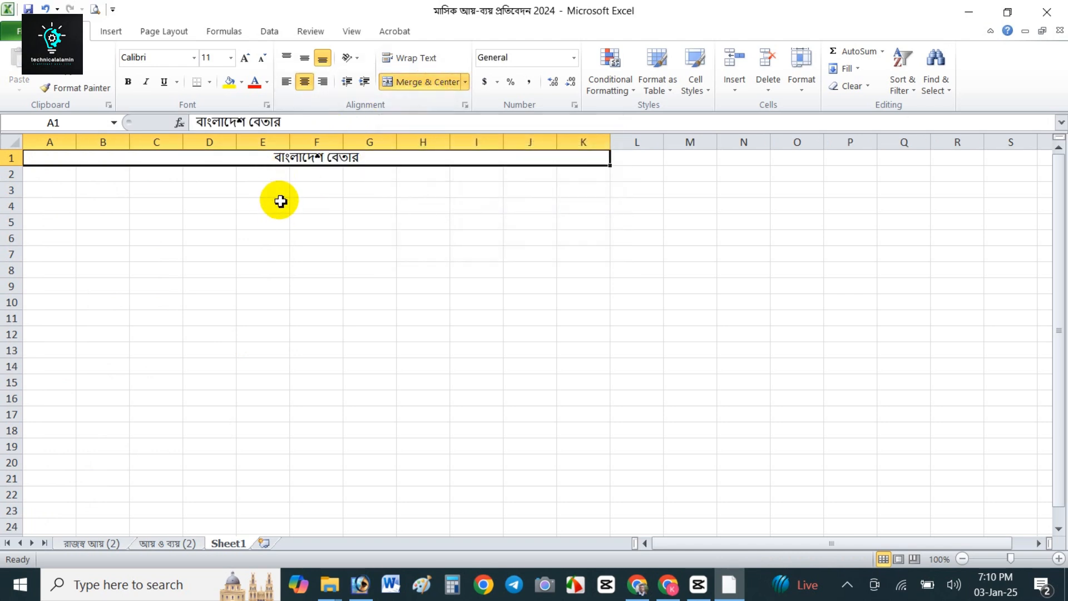
{"action": "left_click", "coordinate": [281, 202]}
{"action": "left_click", "coordinate": [440, 239]}
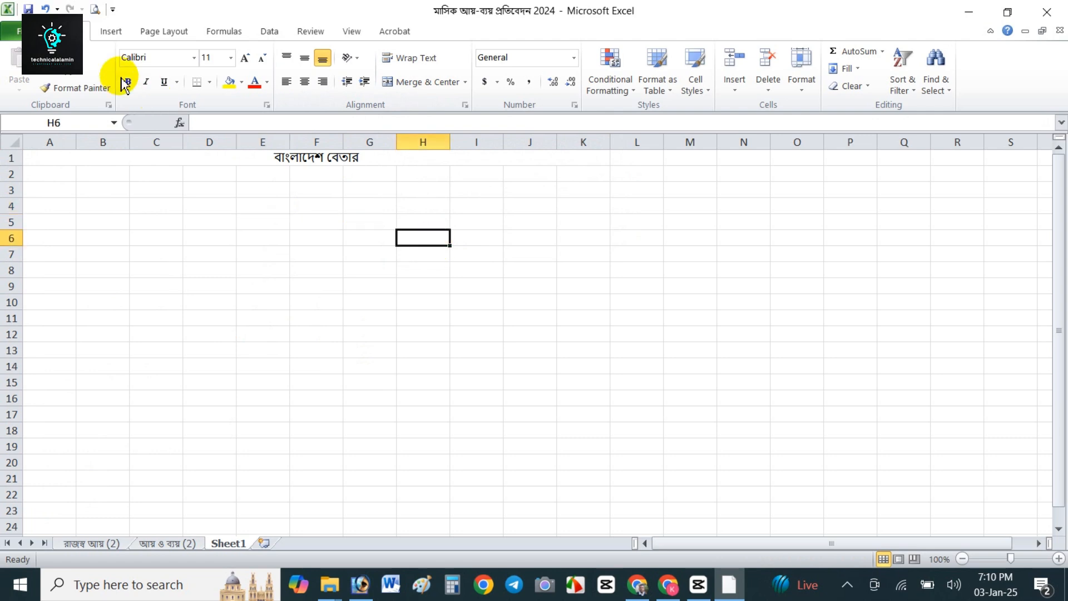
Switch the sheet to Page Break Preview and stop its welcome message from showing again.
{"action": "left_click", "coordinate": [353, 33]}
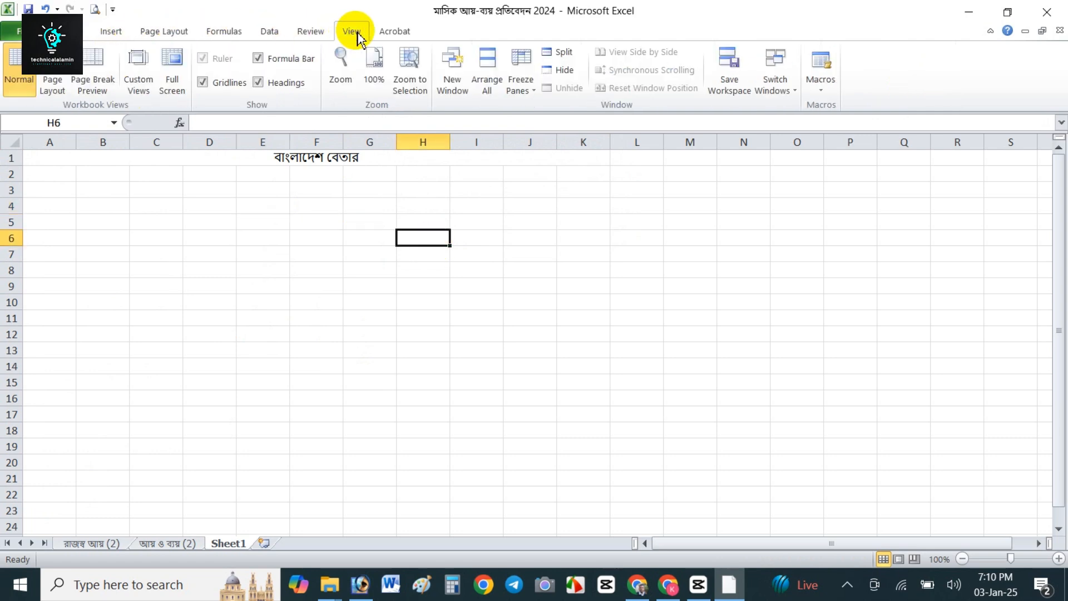
{"action": "left_click", "coordinate": [106, 92]}
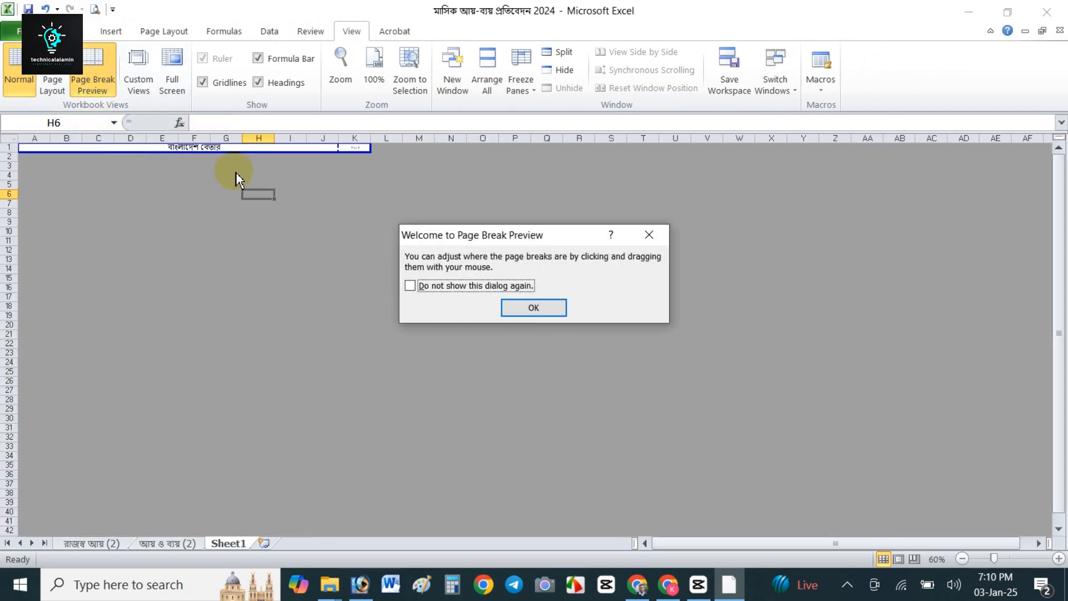
{"action": "left_click", "coordinate": [410, 285]}
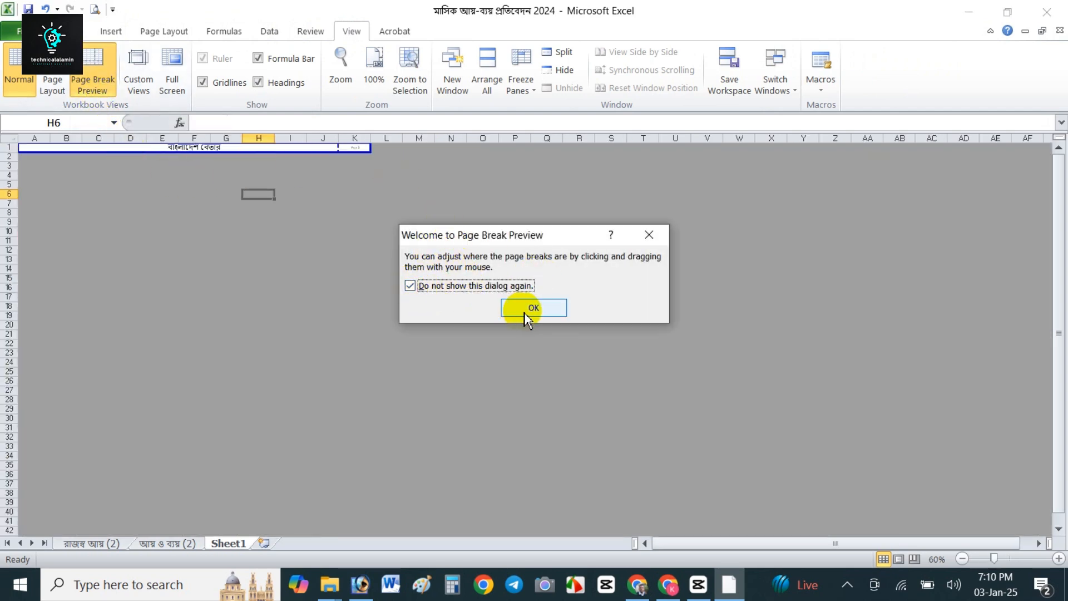
{"action": "left_click", "coordinate": [526, 309]}
Adjust the page boundary so that page 1 extends down to row 33 and ends at column J.
{"action": "left_click_drag", "start_coordinate": [269, 152], "coordinate": [253, 448]}
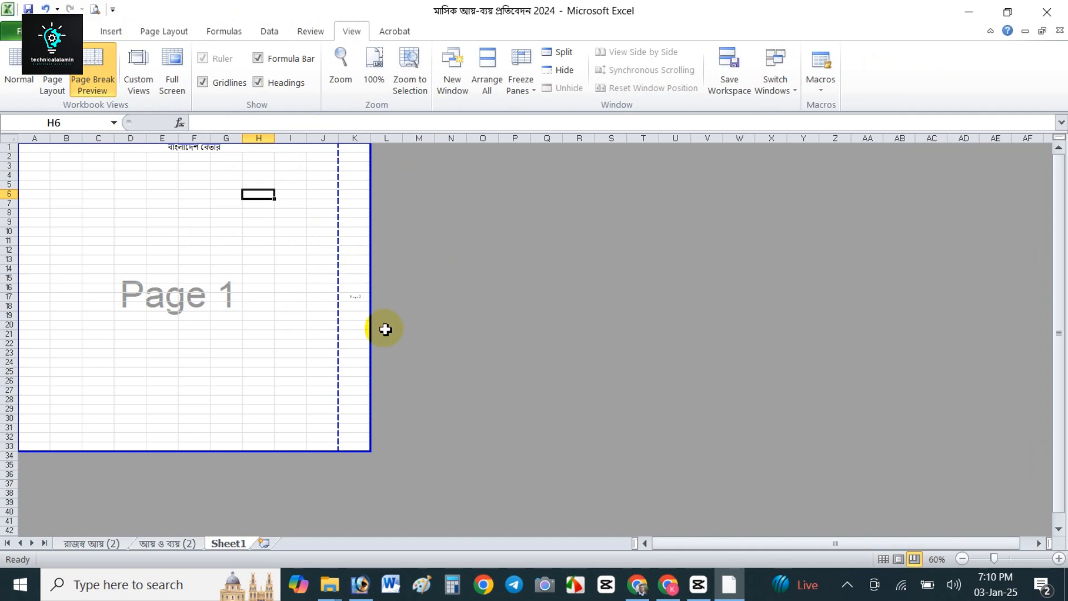
{"action": "left_click_drag", "start_coordinate": [373, 302], "coordinate": [338, 276]}
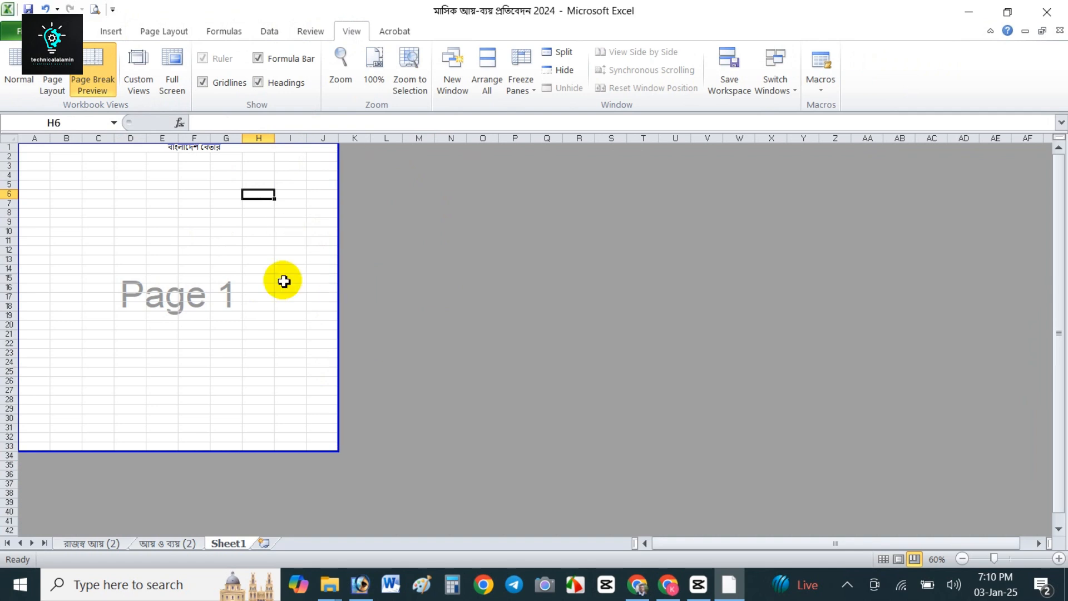
{"action": "left_click", "coordinate": [128, 195]}
Unmerge the title row and merge and center the title across A1:J1 instead.
{"action": "left_click", "coordinate": [225, 149]}
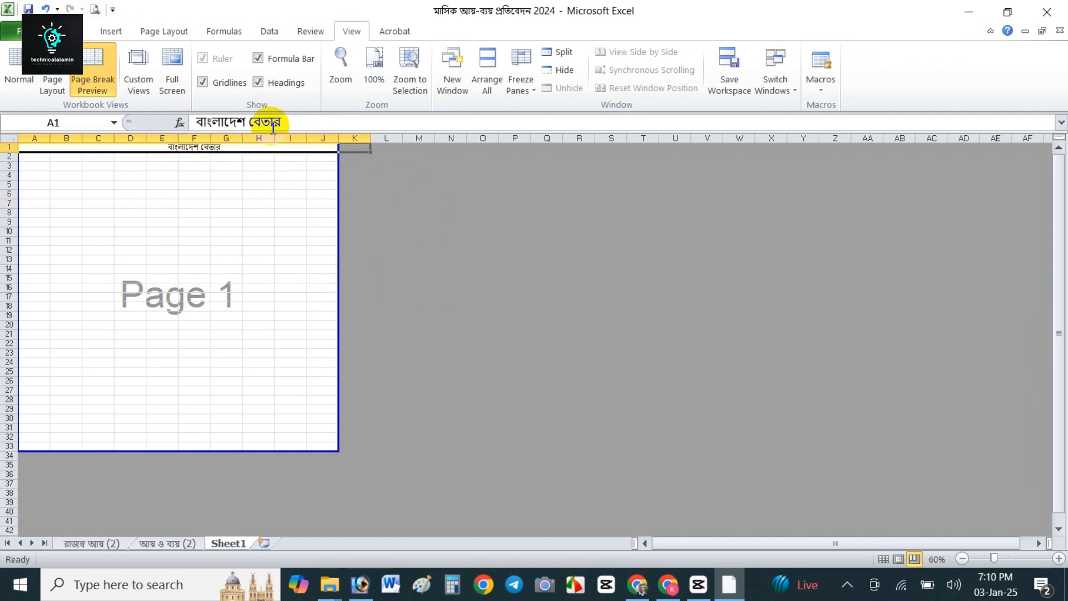
{"action": "left_click", "coordinate": [63, 31]}
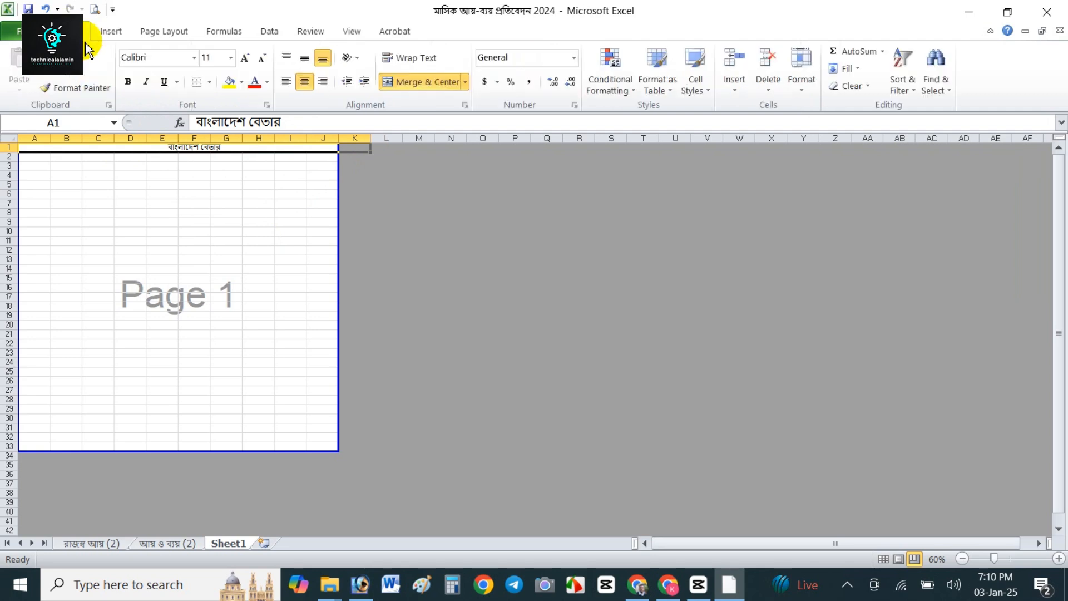
{"action": "left_click", "coordinate": [427, 82]}
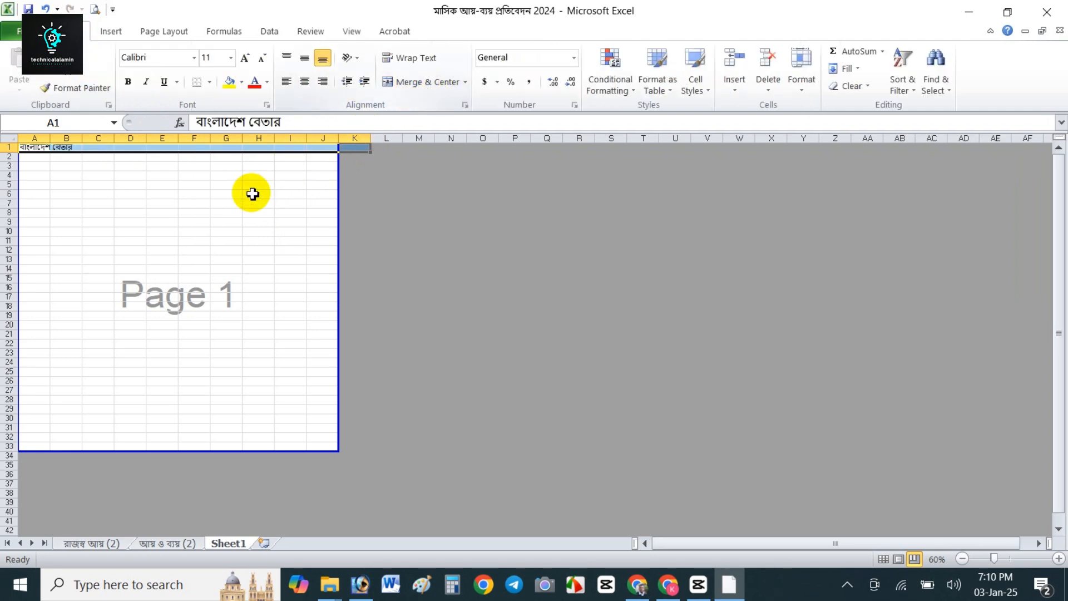
{"action": "left_click", "coordinate": [226, 194]}
{"action": "left_click_drag", "start_coordinate": [89, 153], "coordinate": [34, 153]}
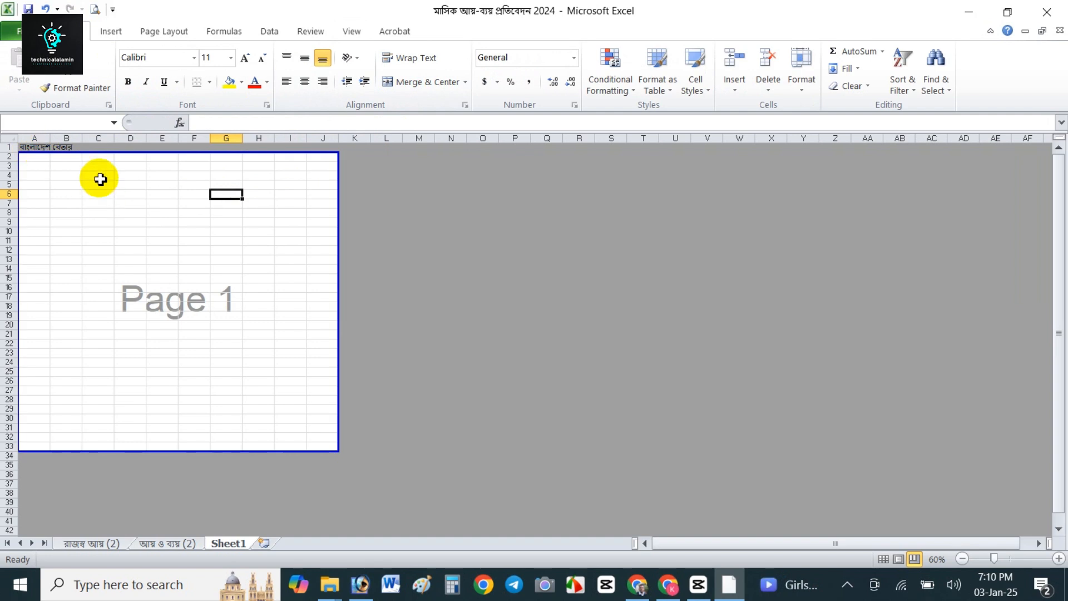
{"action": "left_click_drag", "start_coordinate": [103, 152], "coordinate": [328, 146]}
{"action": "left_click", "coordinate": [442, 86]}
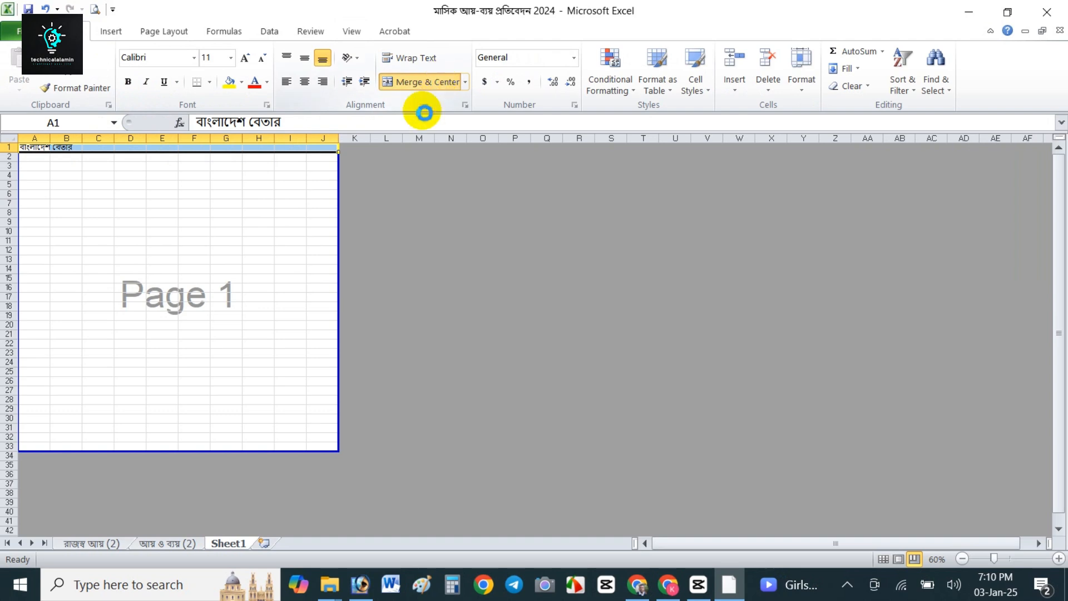
{"action": "left_click", "coordinate": [248, 249]}
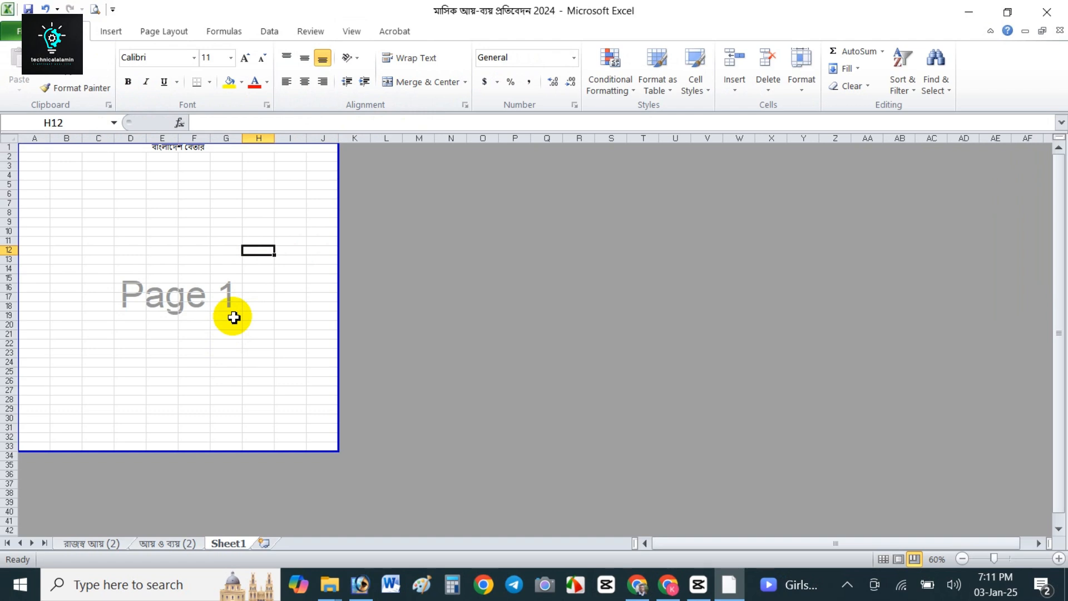
Start a serial number list below the title by entering ১ in cell A2 and ২ in cell A3.
{"action": "scroll", "coordinate": [234, 316], "scroll_direction": "up", "scroll_amount": 5}
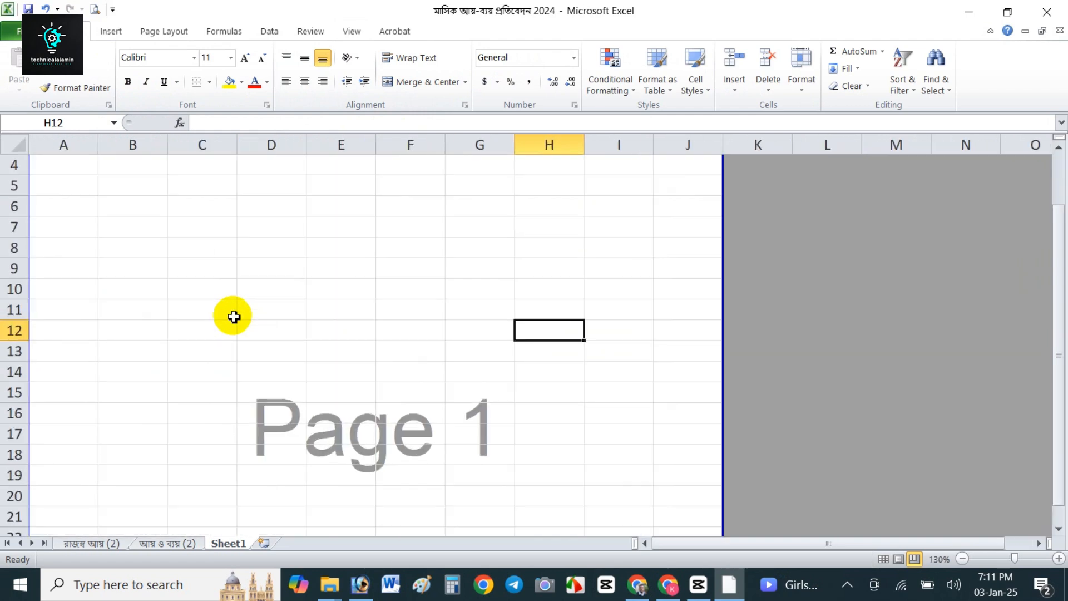
{"action": "scroll", "coordinate": [234, 311], "scroll_direction": "up", "scroll_amount": 2}
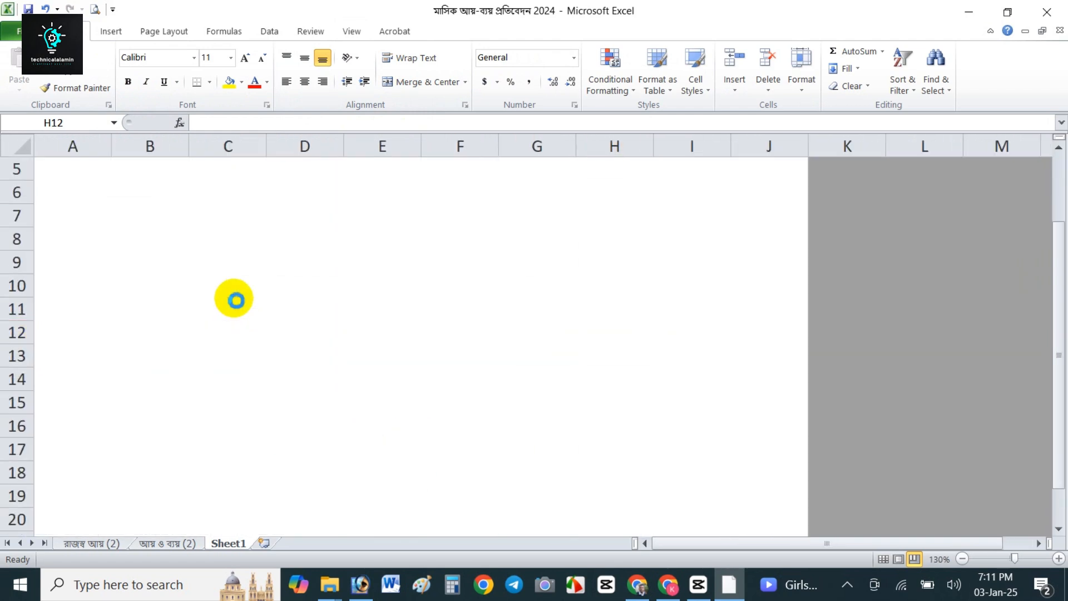
{"action": "scroll", "coordinate": [234, 300], "scroll_direction": "down", "scroll_amount": 4}
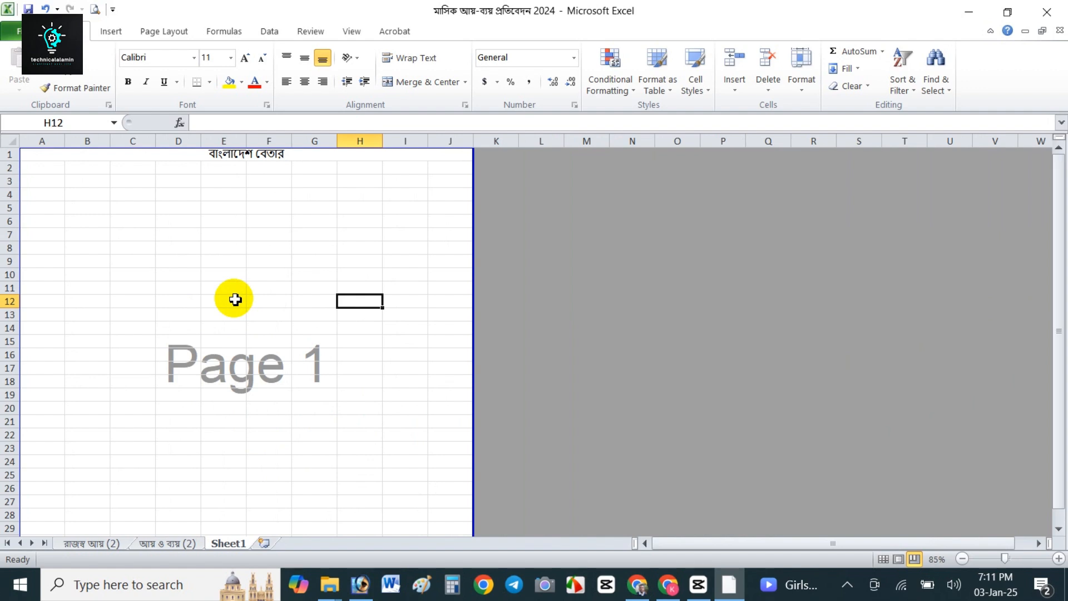
{"action": "scroll", "coordinate": [234, 299], "scroll_direction": "up", "scroll_amount": 3}
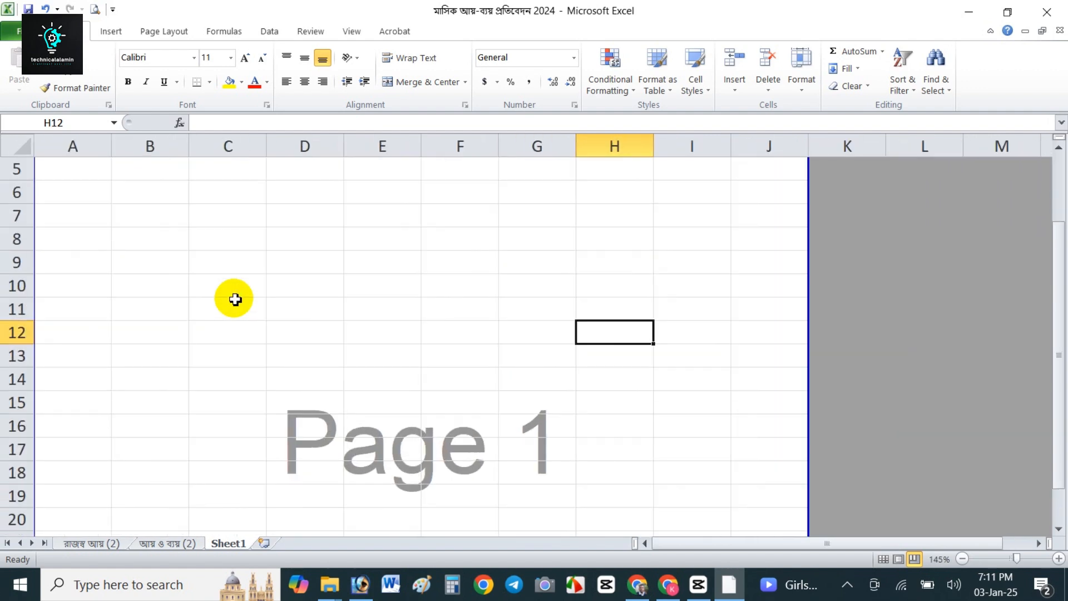
{"action": "scroll", "coordinate": [233, 299], "scroll_direction": "up", "scroll_amount": 1}
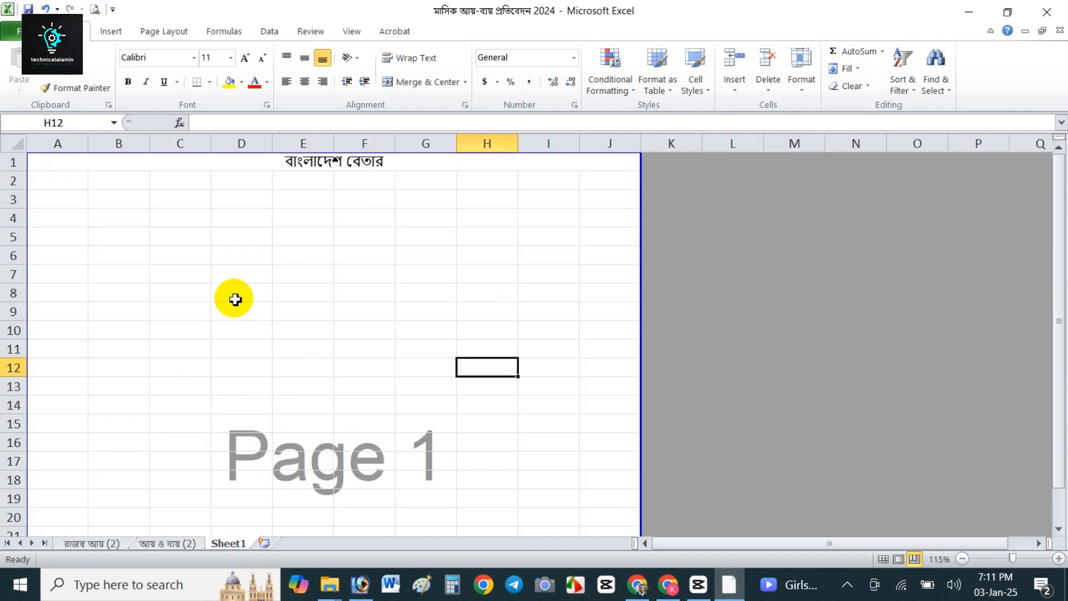
{"action": "left_click", "coordinate": [298, 238]}
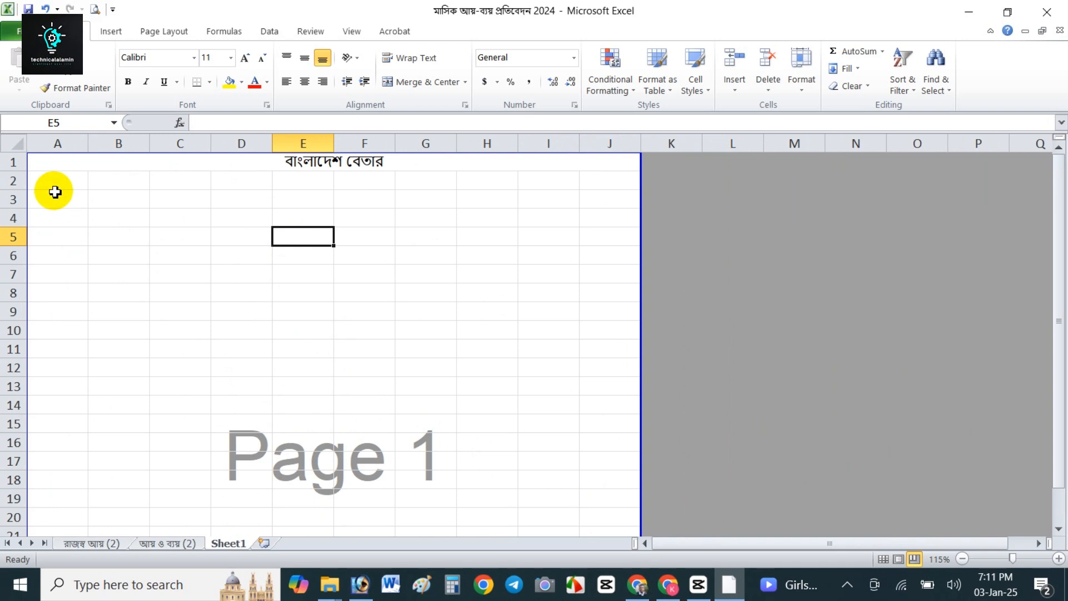
{"action": "left_click_drag", "start_coordinate": [53, 183], "coordinate": [31, 414]}
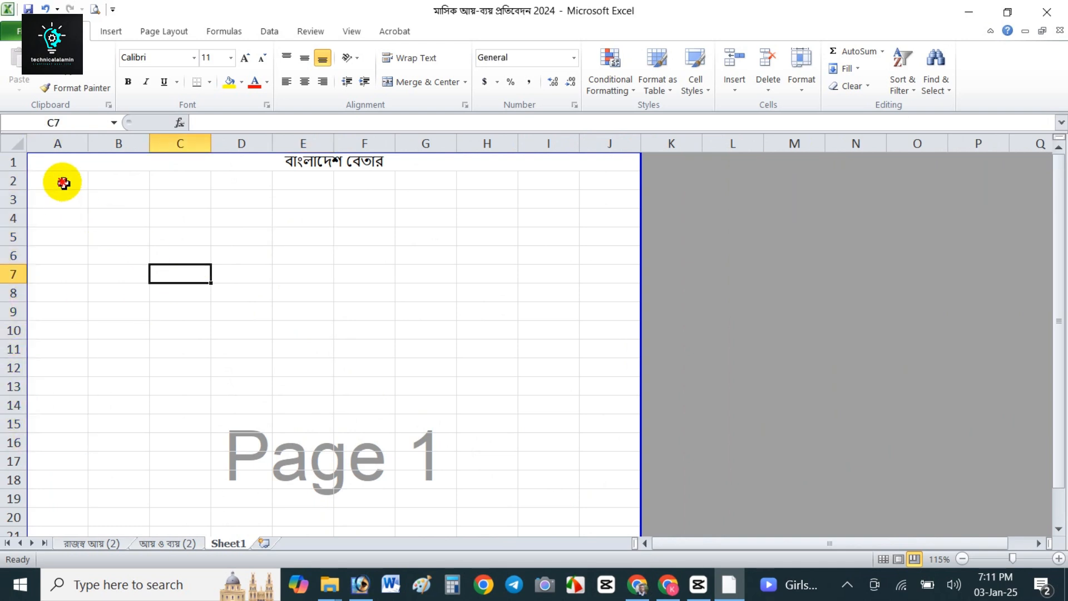
{"action": "left_click_drag", "start_coordinate": [62, 181], "coordinate": [67, 200]}
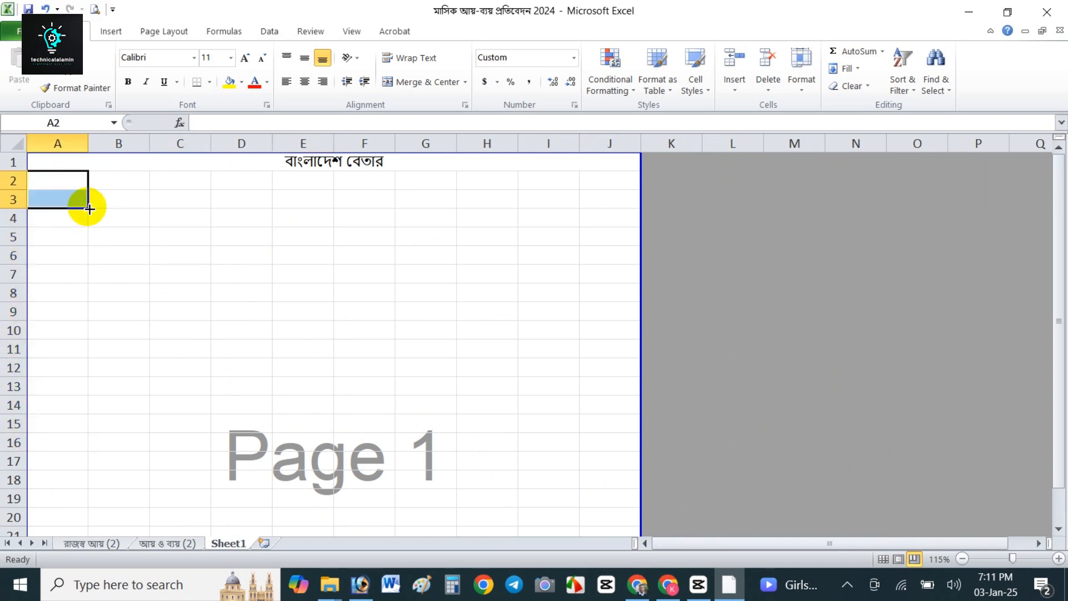
{"action": "left_click", "coordinate": [93, 270]}
{"action": "left_click", "coordinate": [73, 187]}
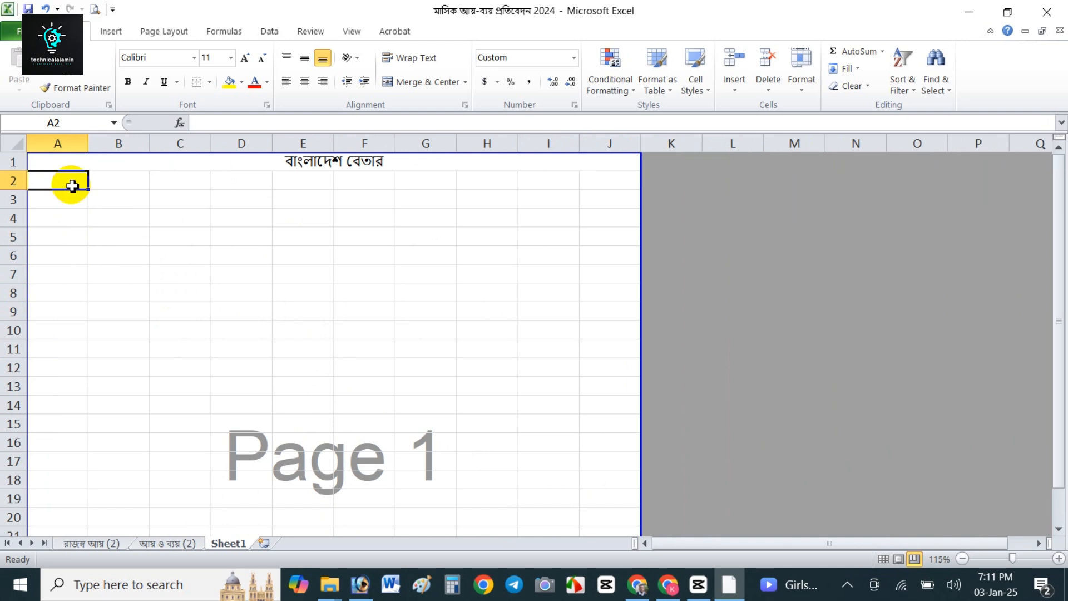
{"action": "type", "text": "১"}
{"action": "key", "text": "Return"}
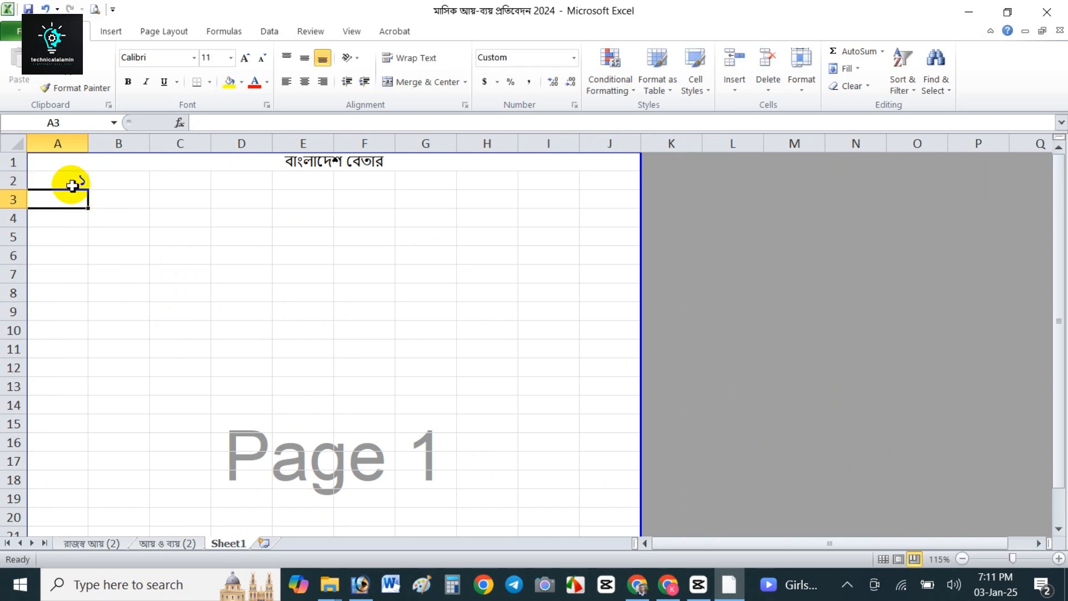
{"action": "type", "text": "২"}
{"action": "key", "text": "Return"}
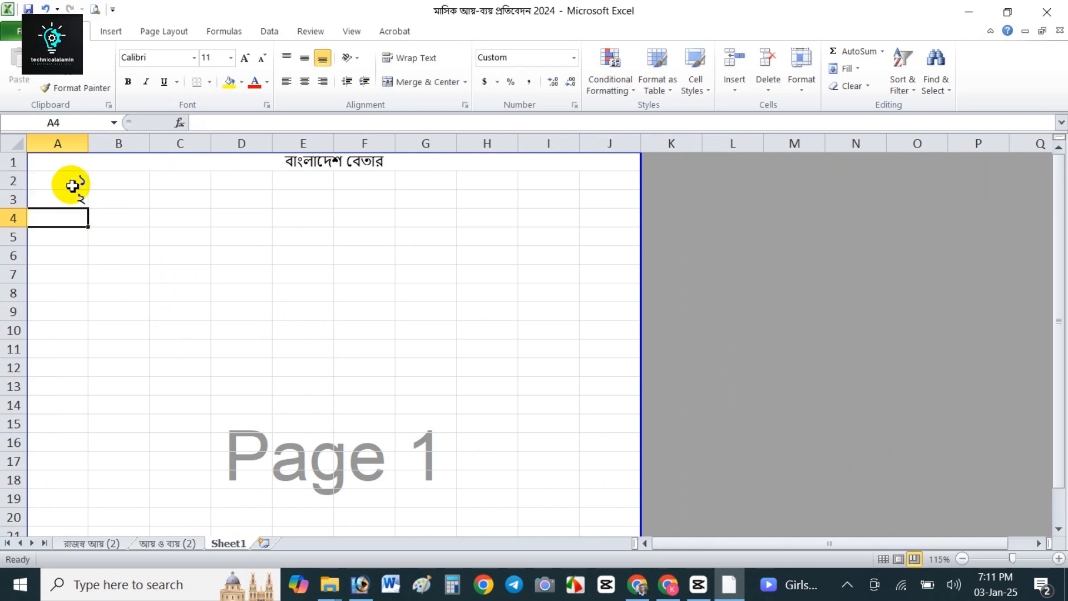
Extend the number series from A2:A3 down column A to row 17 with AutoFill.
{"action": "left_click", "coordinate": [118, 373]}
{"action": "left_click_drag", "start_coordinate": [79, 181], "coordinate": [91, 470]}
{"action": "left_click", "coordinate": [256, 257]}
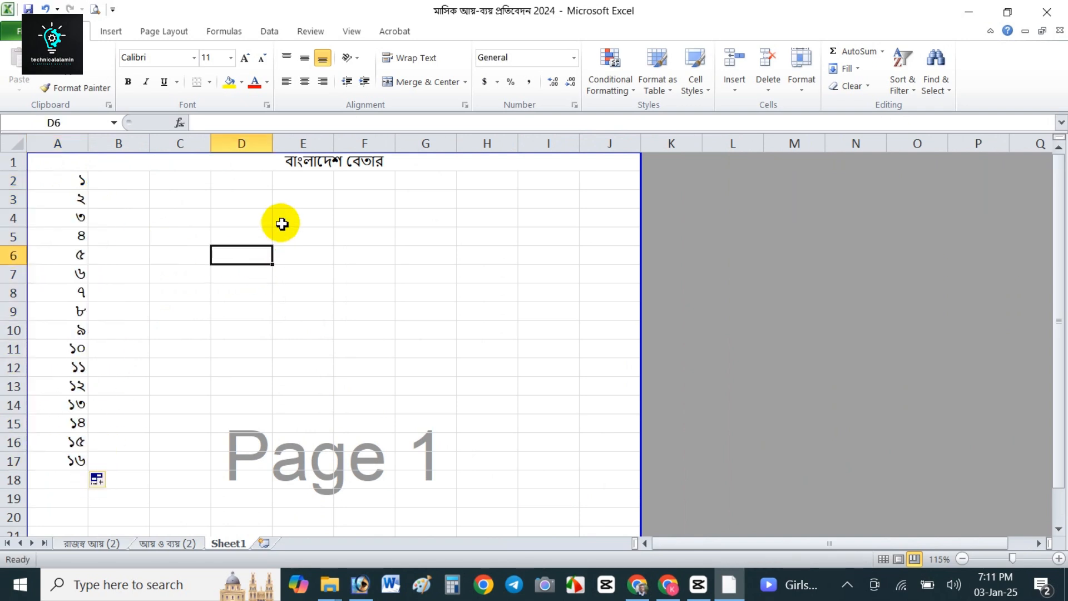
Enter the number ৩৪ in both cells D6 and D7.
{"action": "left_click", "coordinate": [111, 161]}
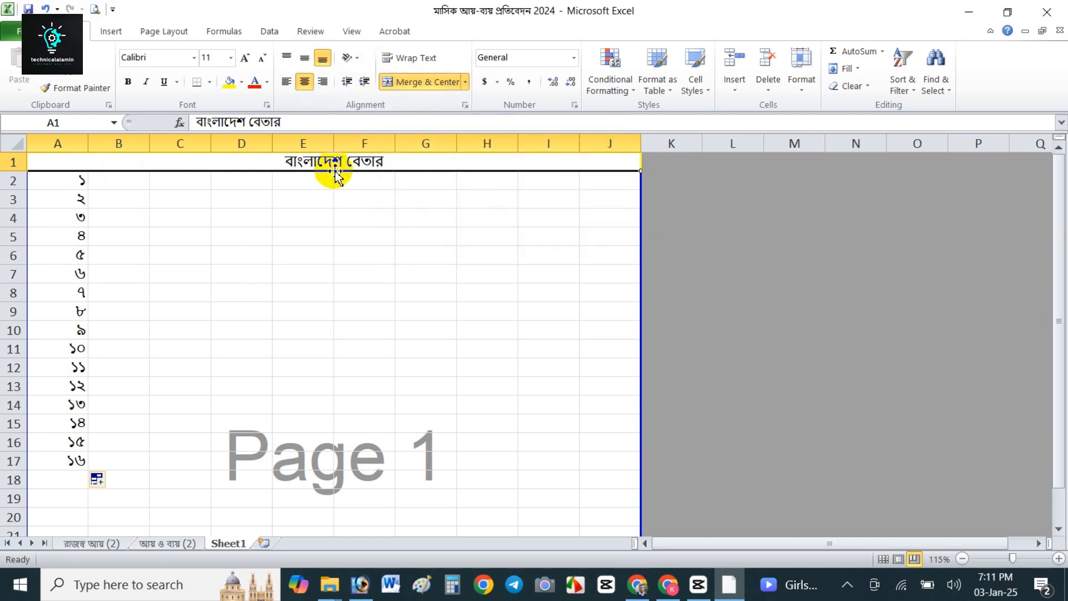
{"action": "left_click", "coordinate": [222, 261]}
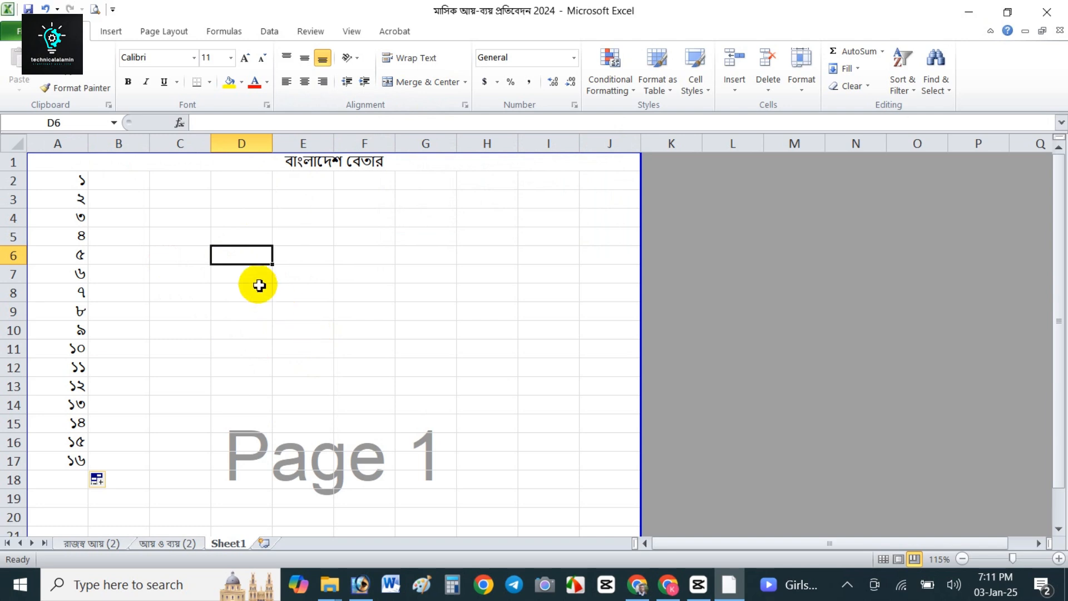
{"action": "type", "text": "৩৪"}
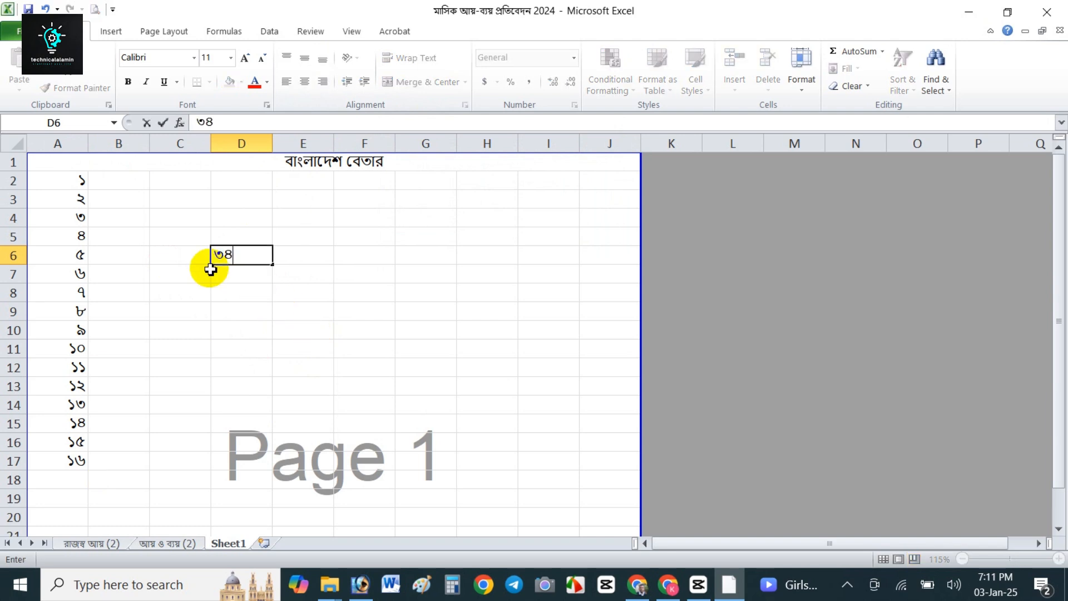
{"action": "key", "text": "Return"}
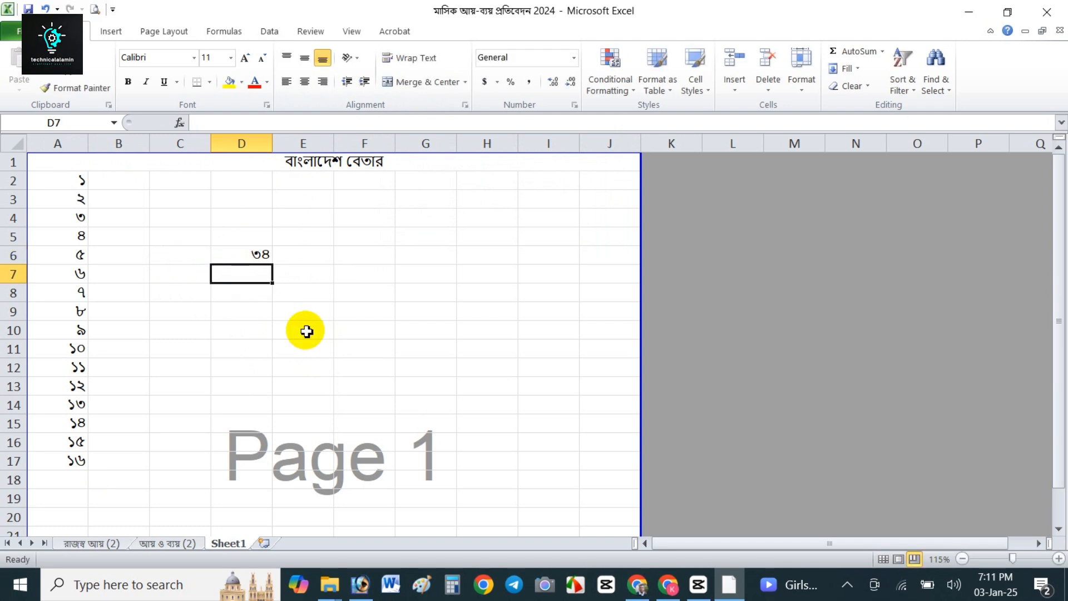
{"action": "type", "text": "৩৪"}
{"action": "key", "text": "Return"}
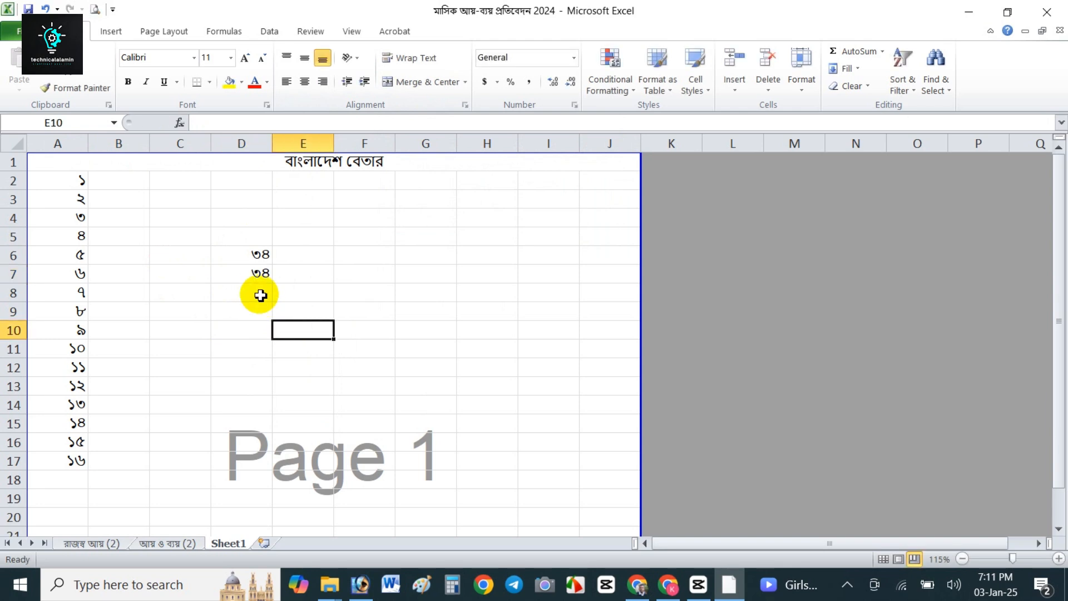
Add up D6:D7 in cell D8 with AutoSum.
{"action": "left_click", "coordinate": [857, 51]}
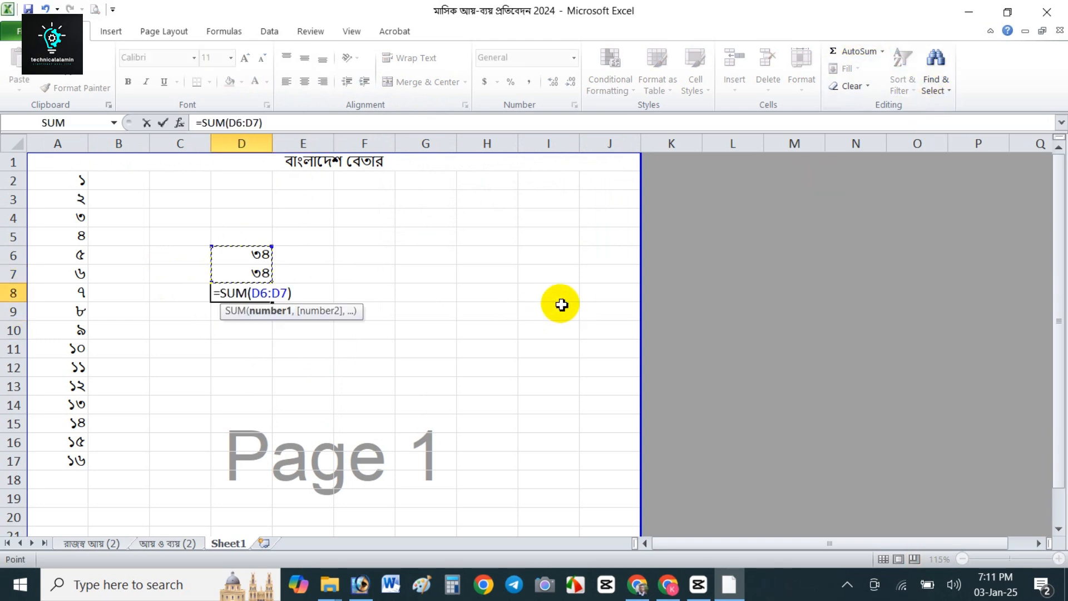
{"action": "key", "text": "Return"}
Replace the AutoSum formula in cell D8 with the addition formula =D6+D7.
{"action": "left_click", "coordinate": [269, 292]}
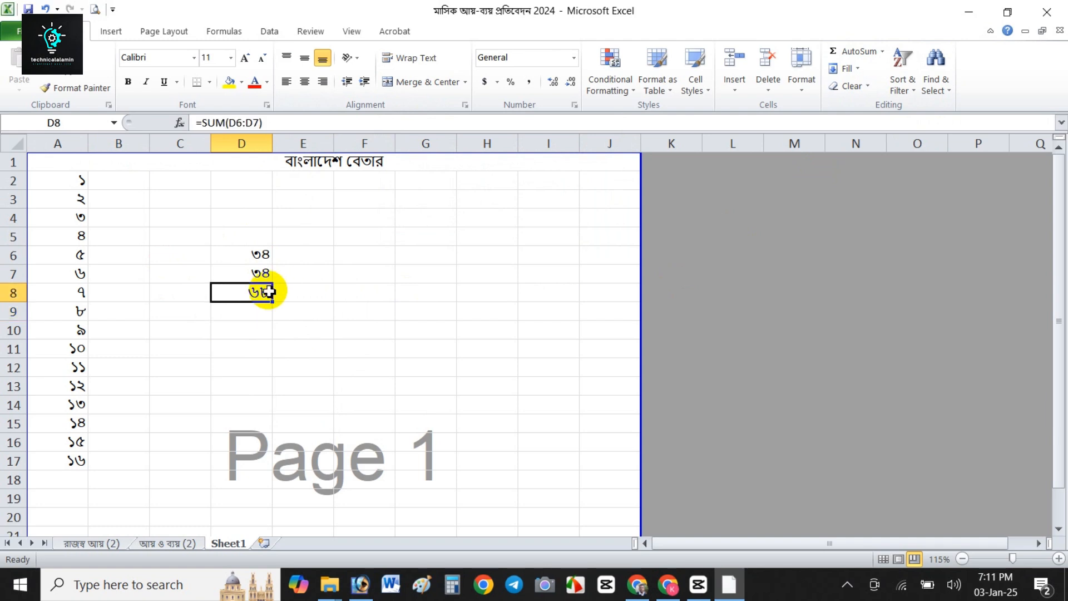
{"action": "key", "text": "Delete"}
{"action": "type", "text": "="}
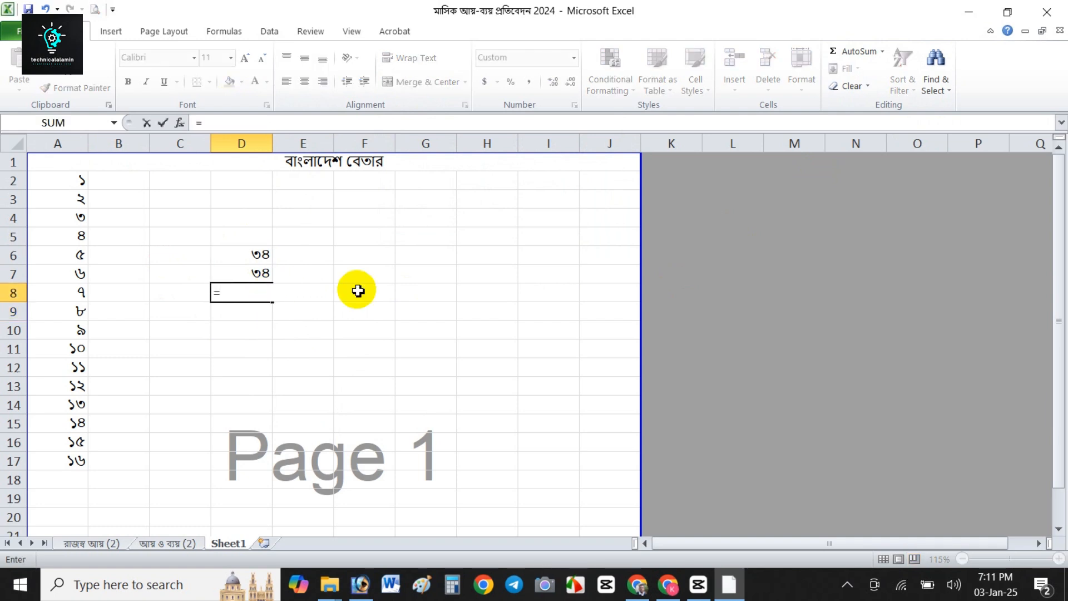
{"action": "left_click", "coordinate": [255, 255]}
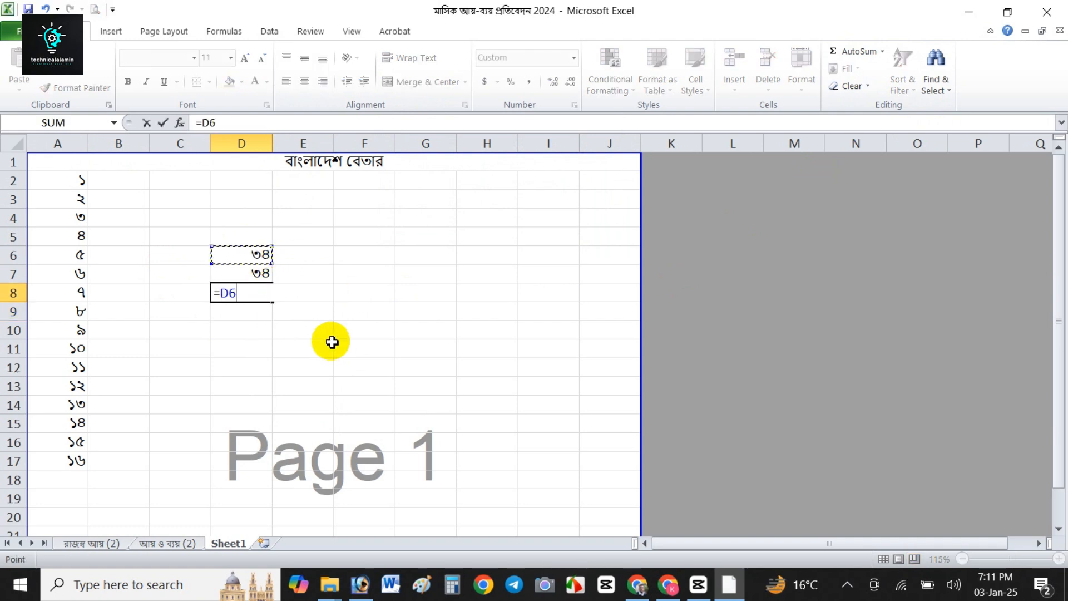
{"action": "type", "text": "+"}
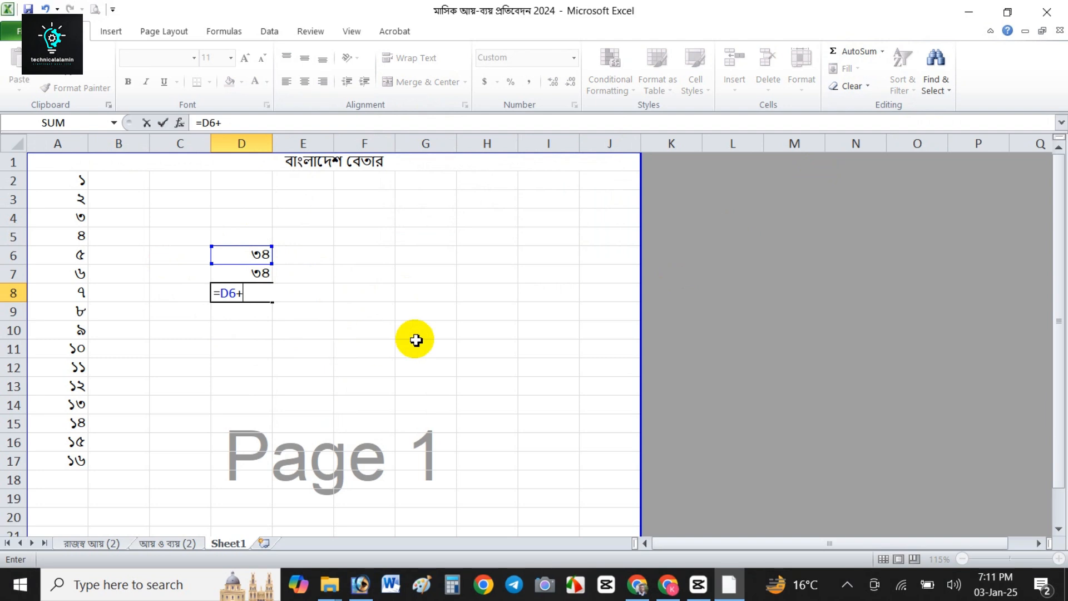
{"action": "left_click", "coordinate": [255, 272]}
{"action": "key", "text": "Return"}
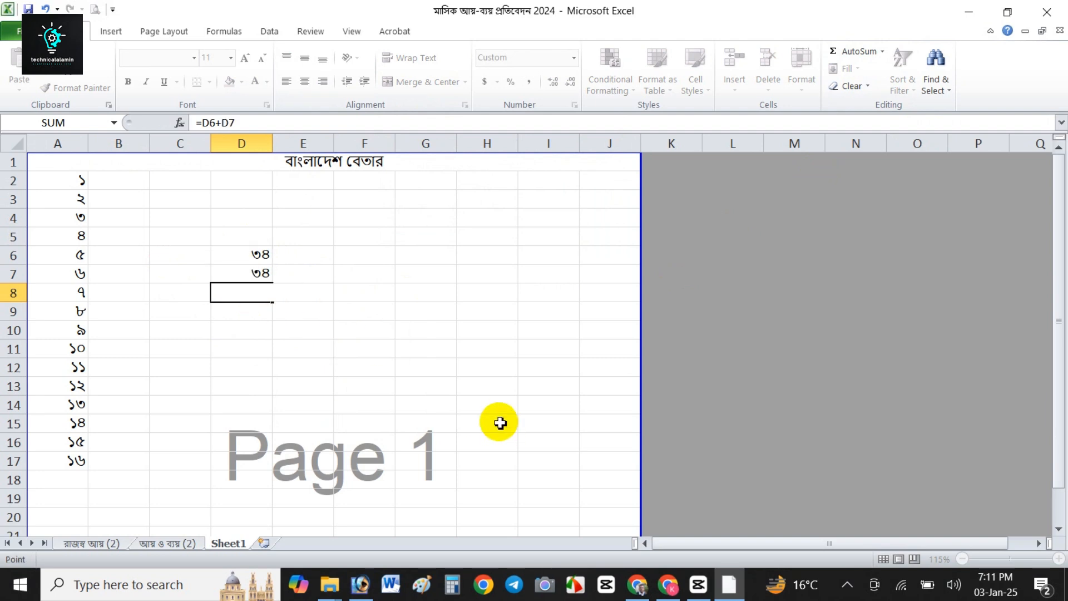
Clear the addition formula from cell D8 and change the number in cell D6 to ৩৫.
{"action": "left_click", "coordinate": [251, 296]}
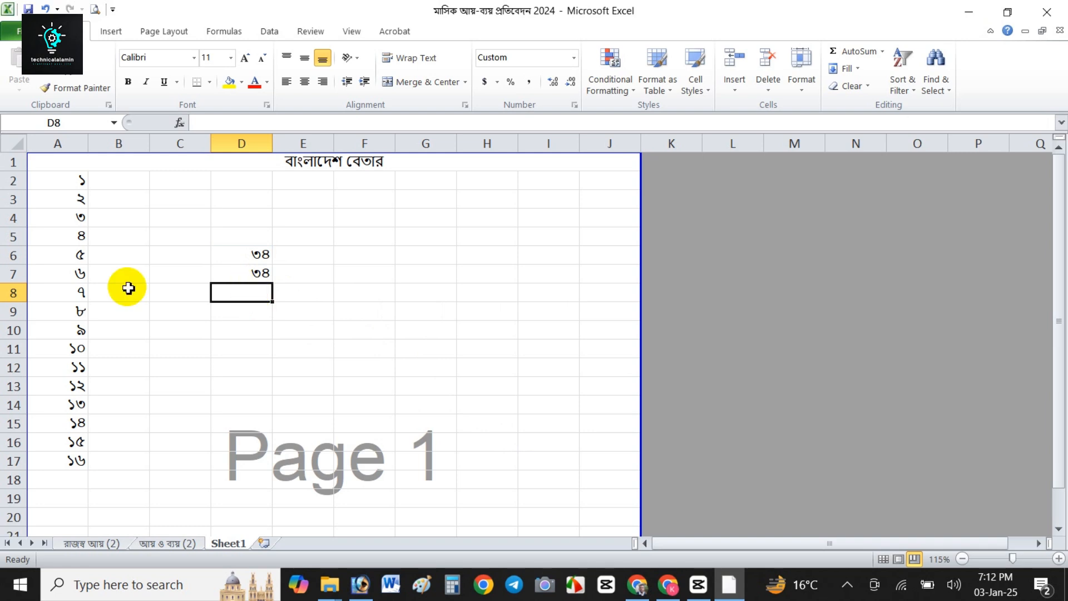
{"action": "left_click", "coordinate": [259, 256]}
{"action": "double_click", "coordinate": [260, 256]}
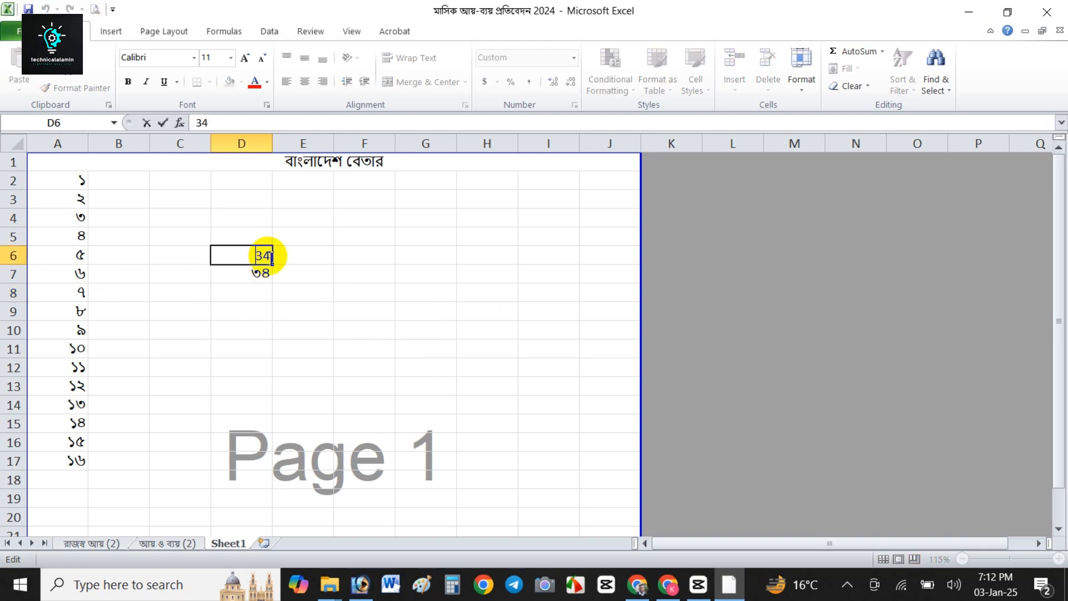
{"action": "key", "text": "shift+Left"}
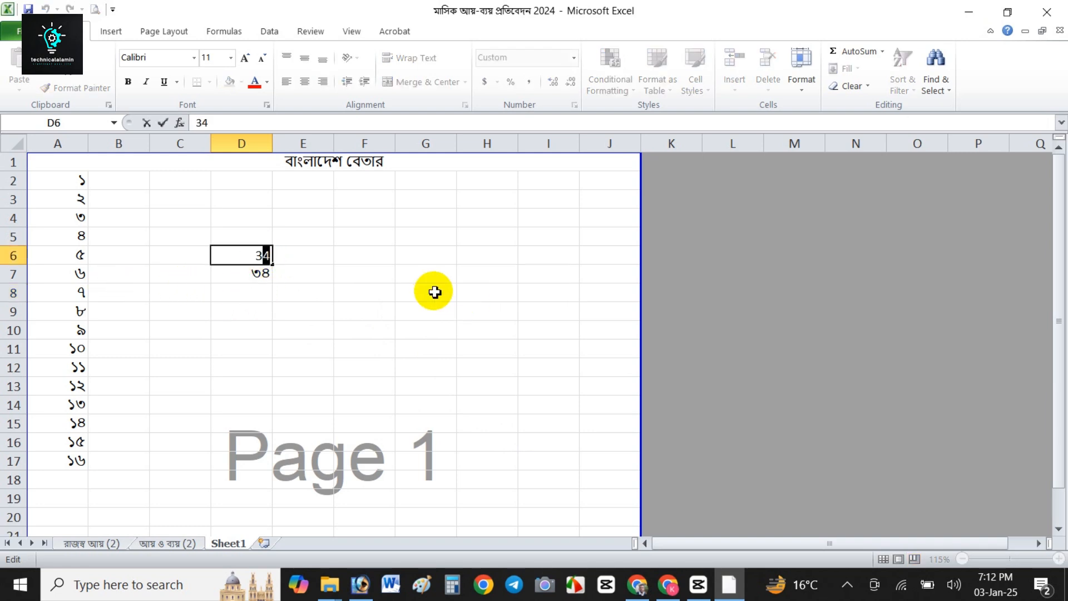
{"action": "type", "text": "৫"}
{"action": "key", "text": "Return"}
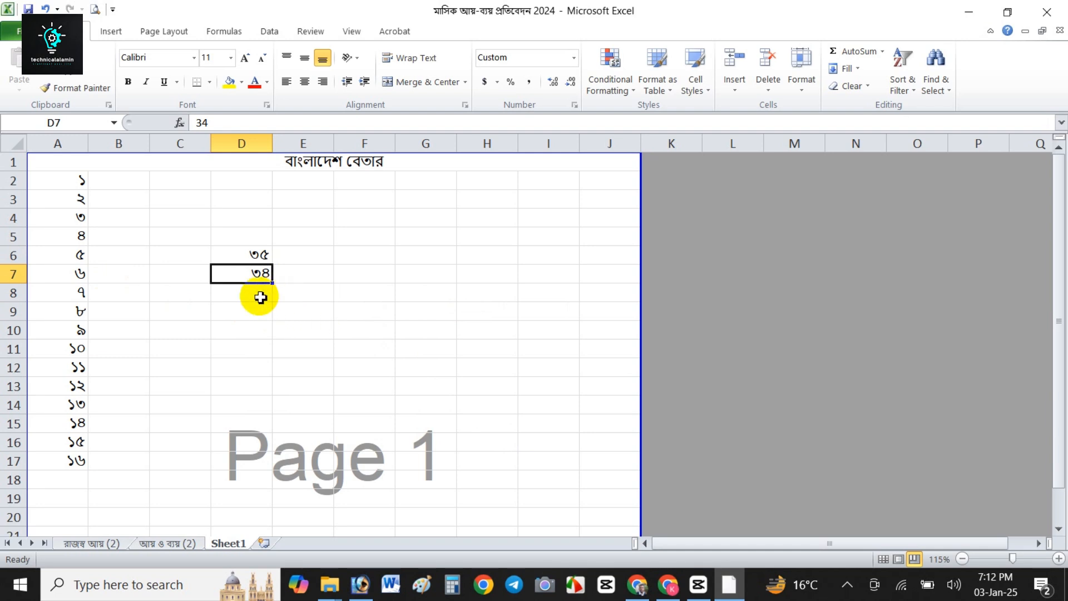
Subtract D7 from D6 in cell D8 with the formula =D6-D7, and clear the formula again.
{"action": "key", "text": "Down"}
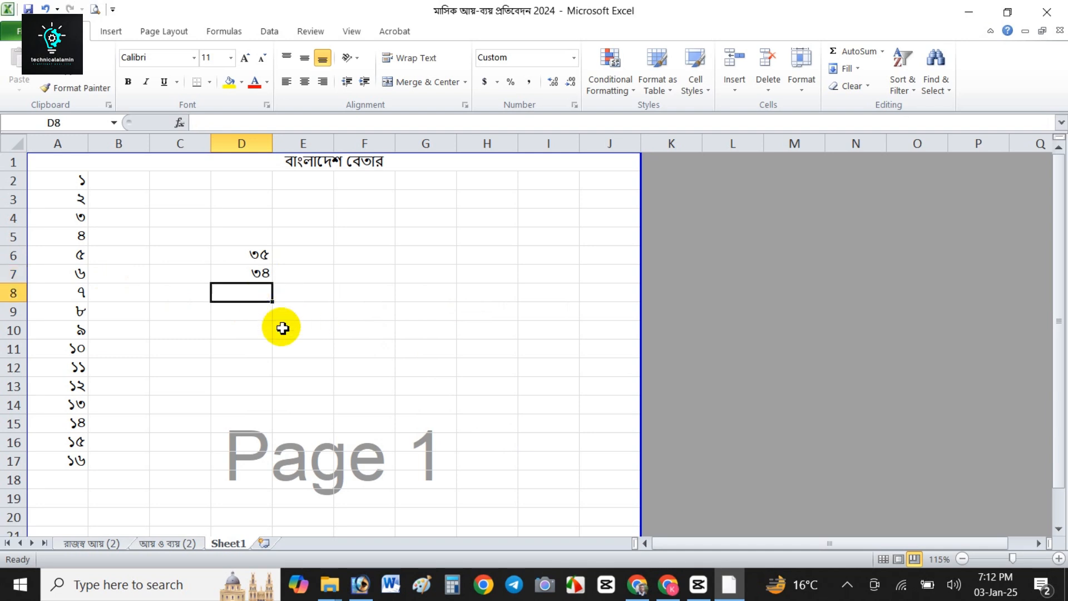
{"action": "type", "text": "="}
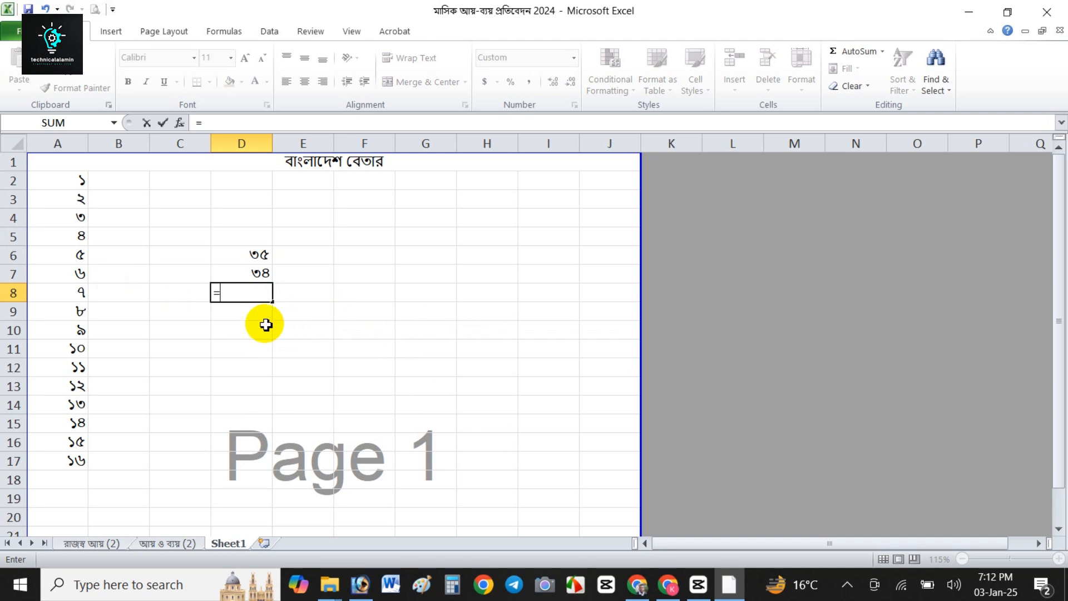
{"action": "left_click", "coordinate": [251, 260]}
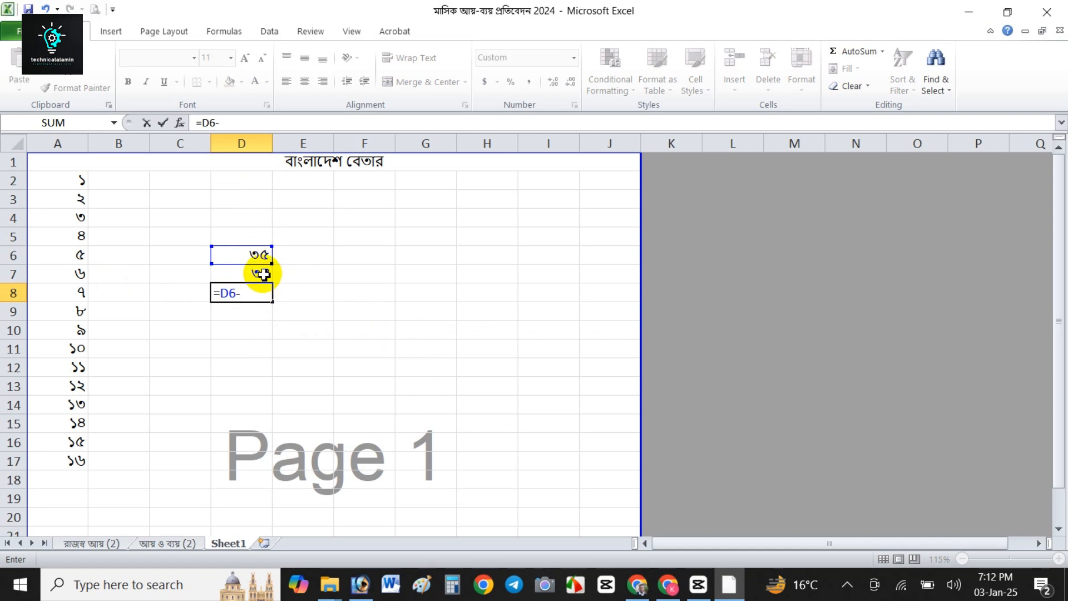
{"action": "key", "text": "Return"}
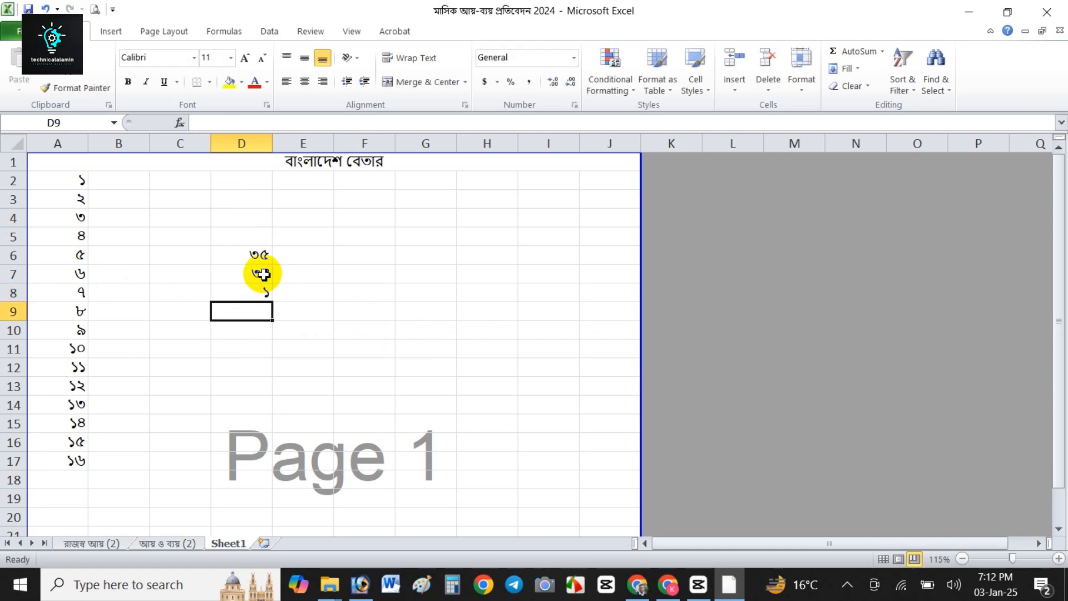
{"action": "left_click", "coordinate": [264, 291]}
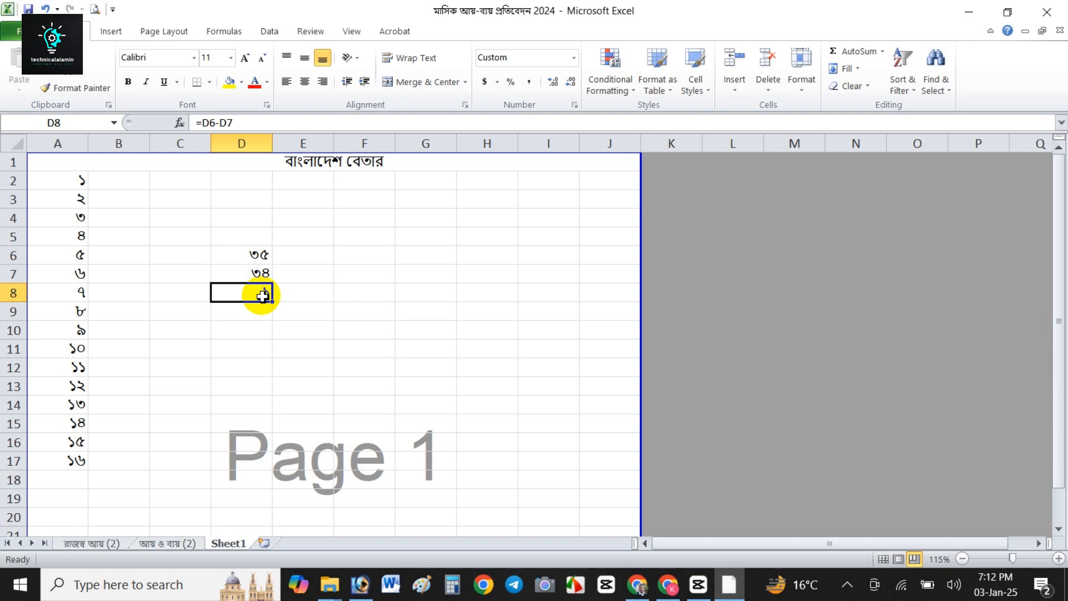
{"action": "left_click", "coordinate": [299, 351]}
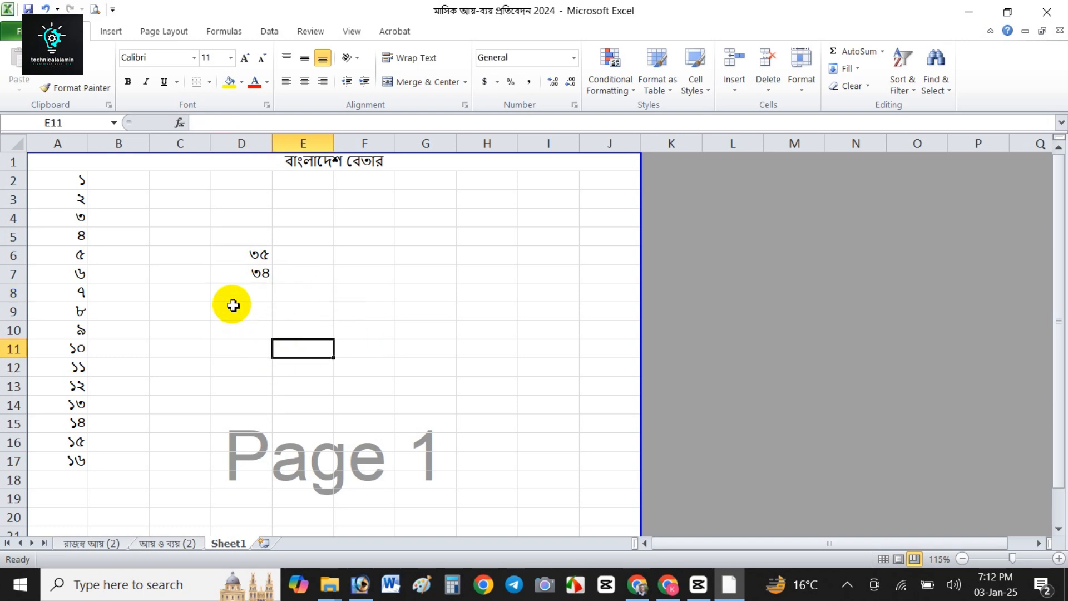
Multiply the two numbers in cell D8 with the formula =D6*D7.
{"action": "left_click", "coordinate": [232, 300]}
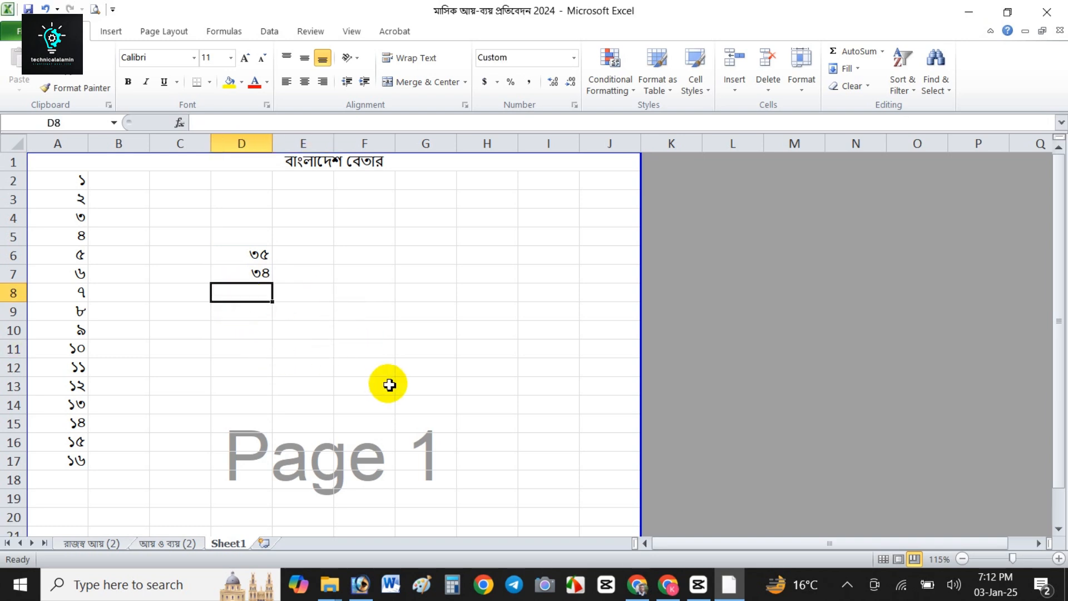
{"action": "type", "text": "="}
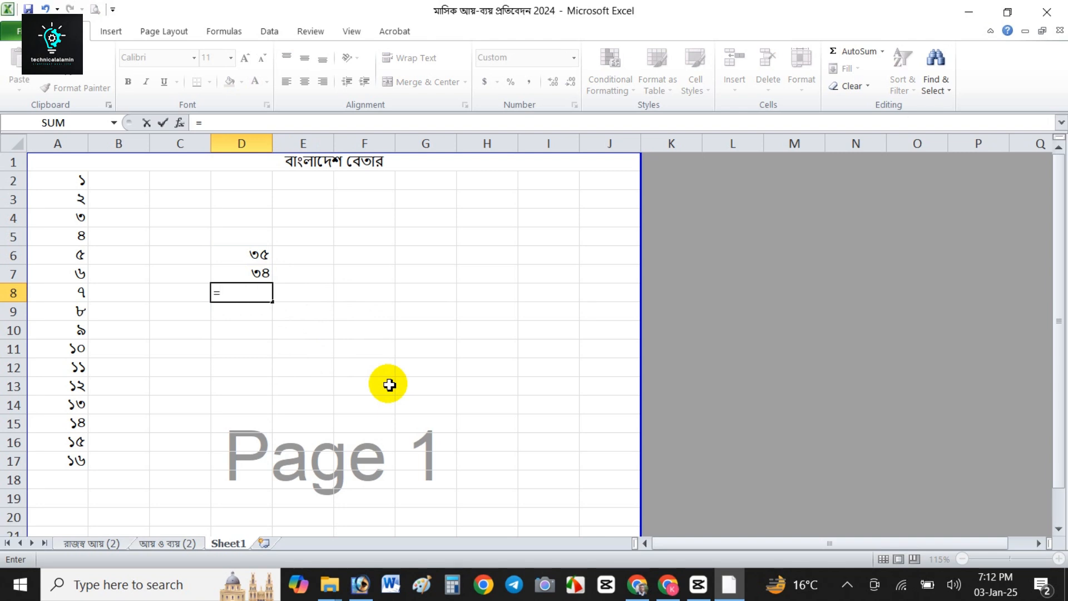
{"action": "left_click", "coordinate": [250, 255]}
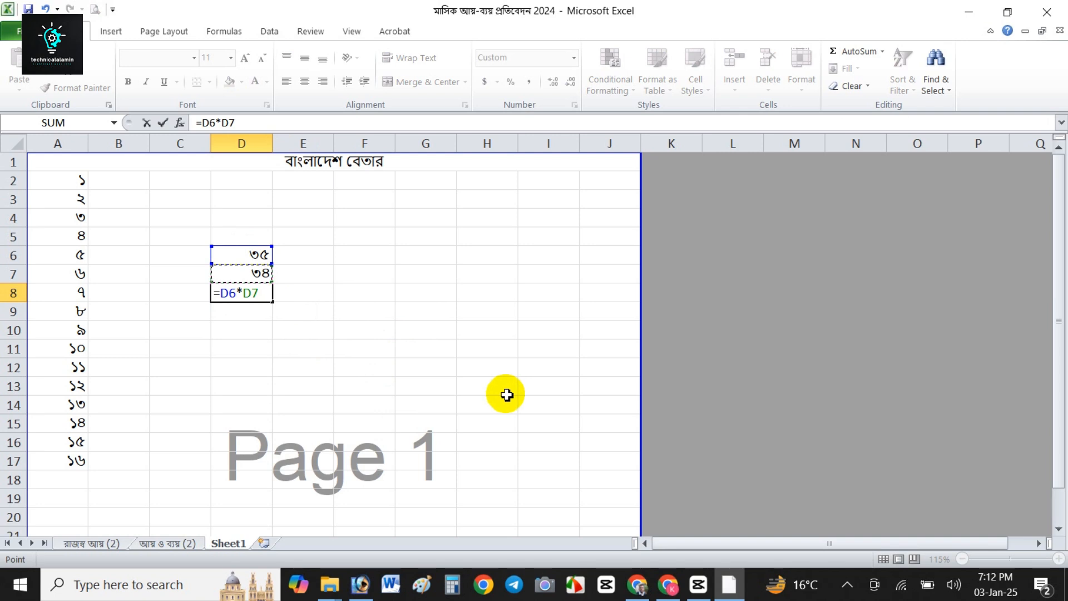
{"action": "key", "text": "Return"}
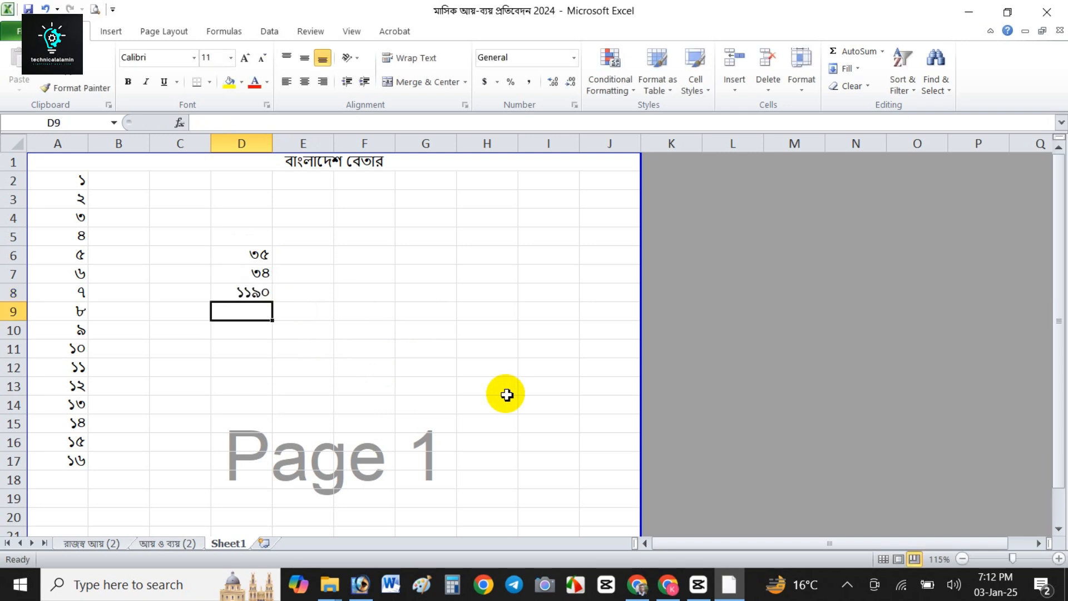
Change the operator in cell D8's formula to division so that it reads =D6/D7.
{"action": "left_click", "coordinate": [239, 254]}
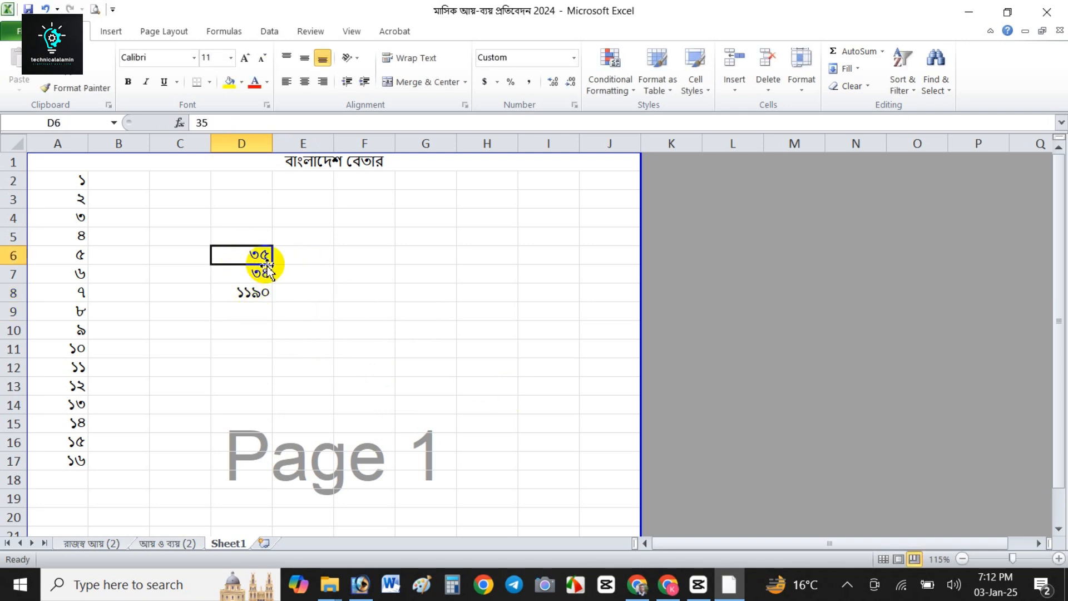
{"action": "left_click_drag", "start_coordinate": [264, 275], "coordinate": [263, 238]}
{"action": "double_click", "coordinate": [253, 294]}
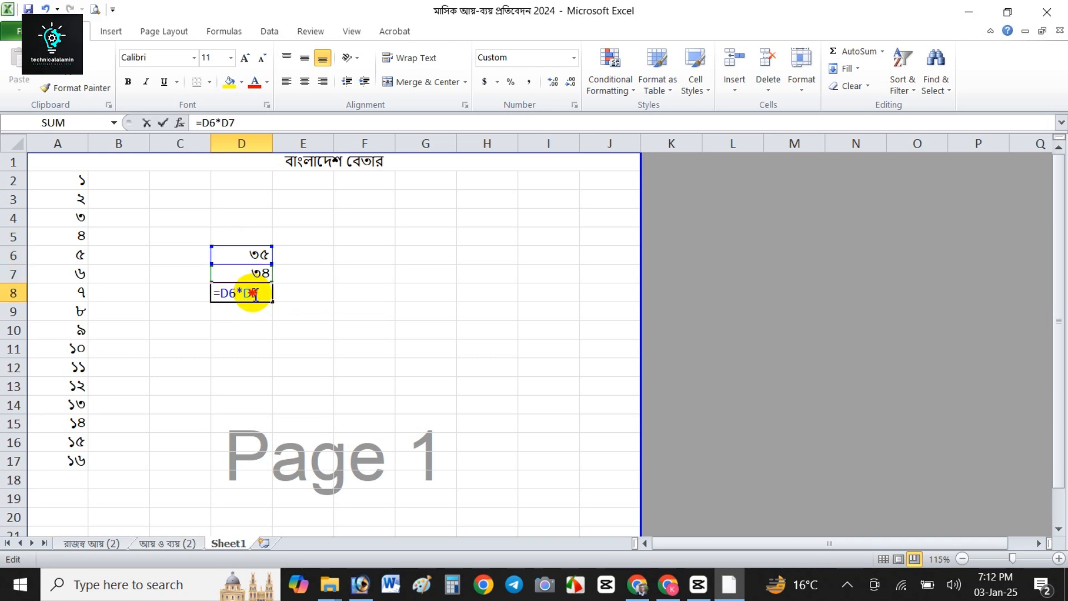
{"action": "left_click", "coordinate": [240, 294]}
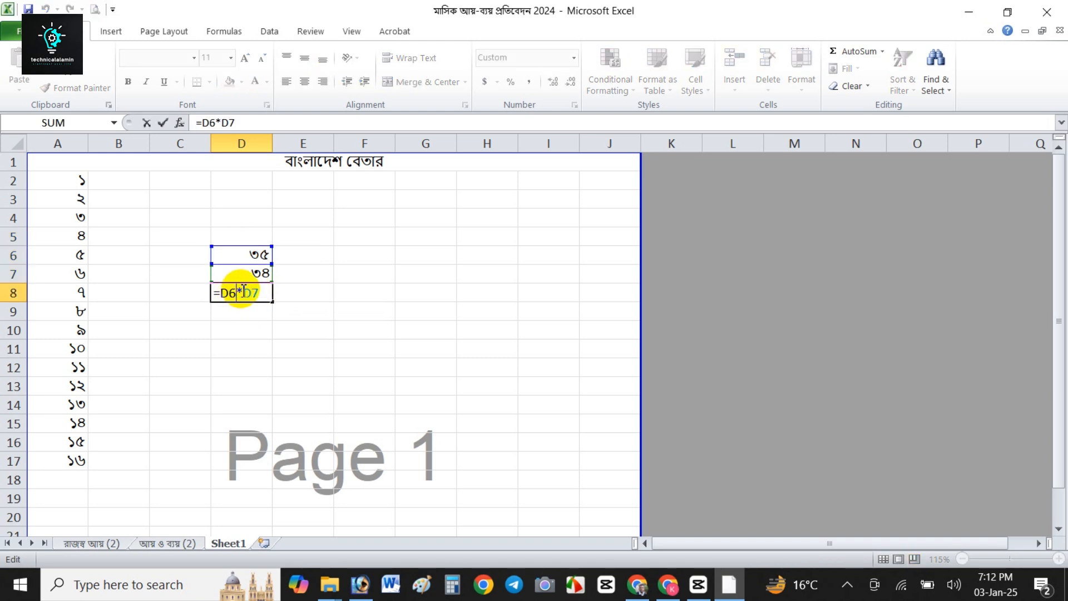
{"action": "left_click", "coordinate": [243, 293]}
{"action": "key", "text": "BackSpace"}
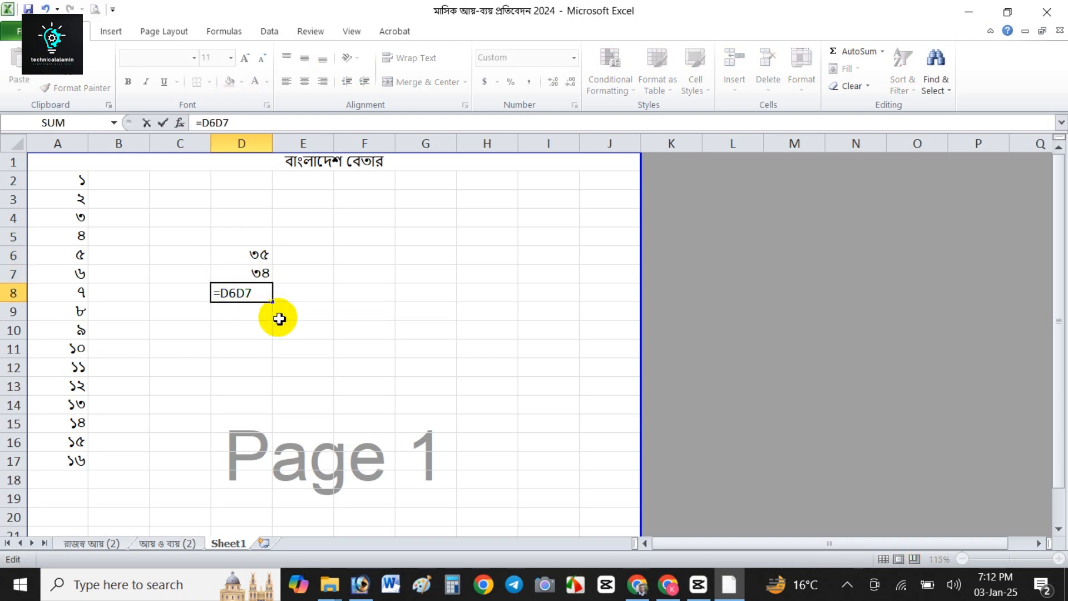
{"action": "type", "text": "/"}
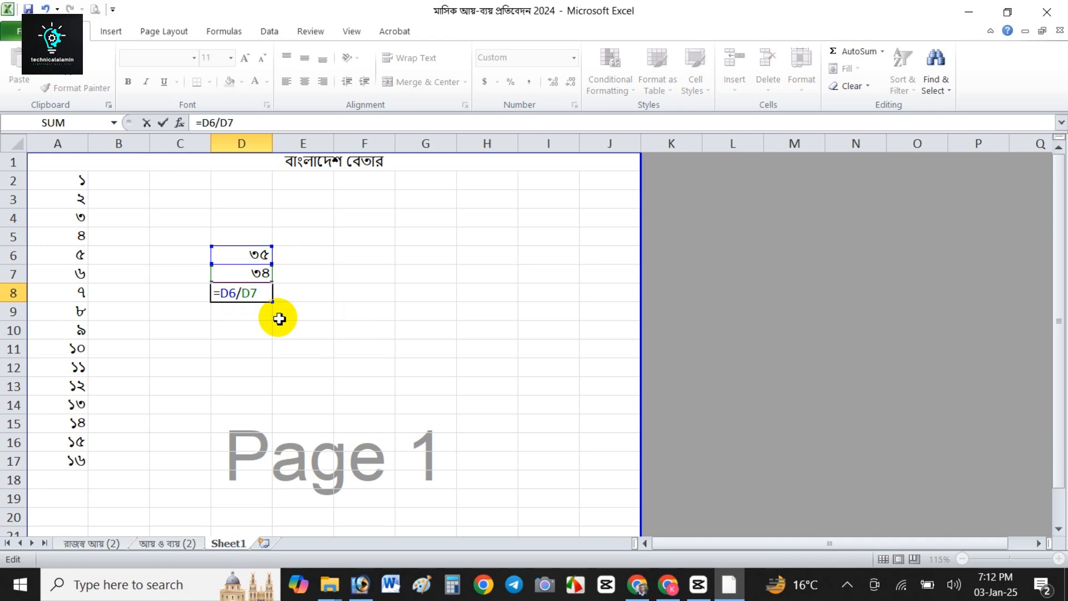
{"action": "key", "text": "Return"}
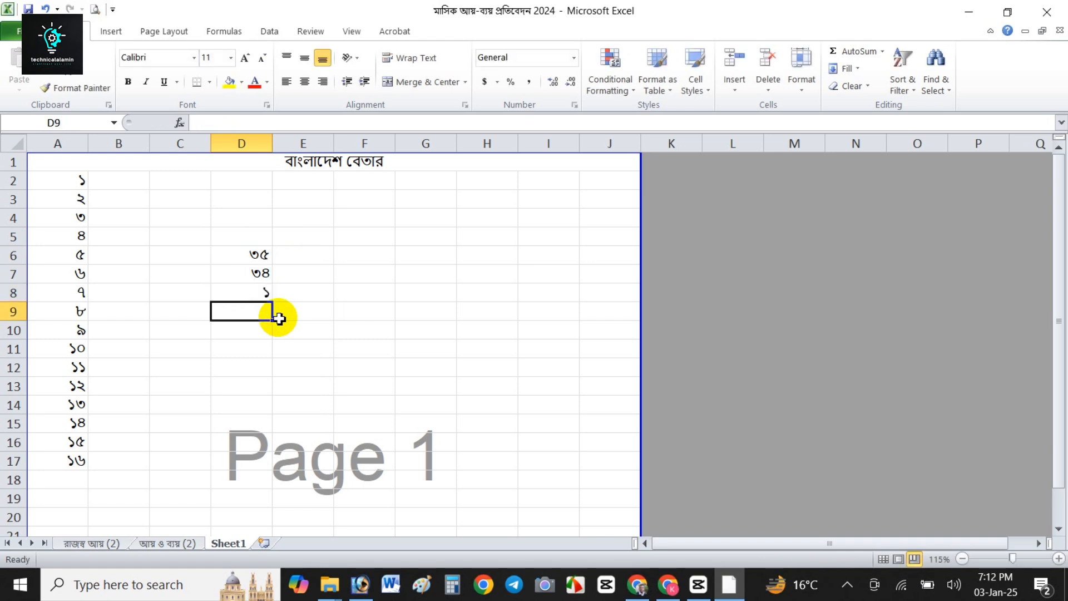
Inspect the division formula in cell D8 and close it without editing.
{"action": "key", "text": "Up"}
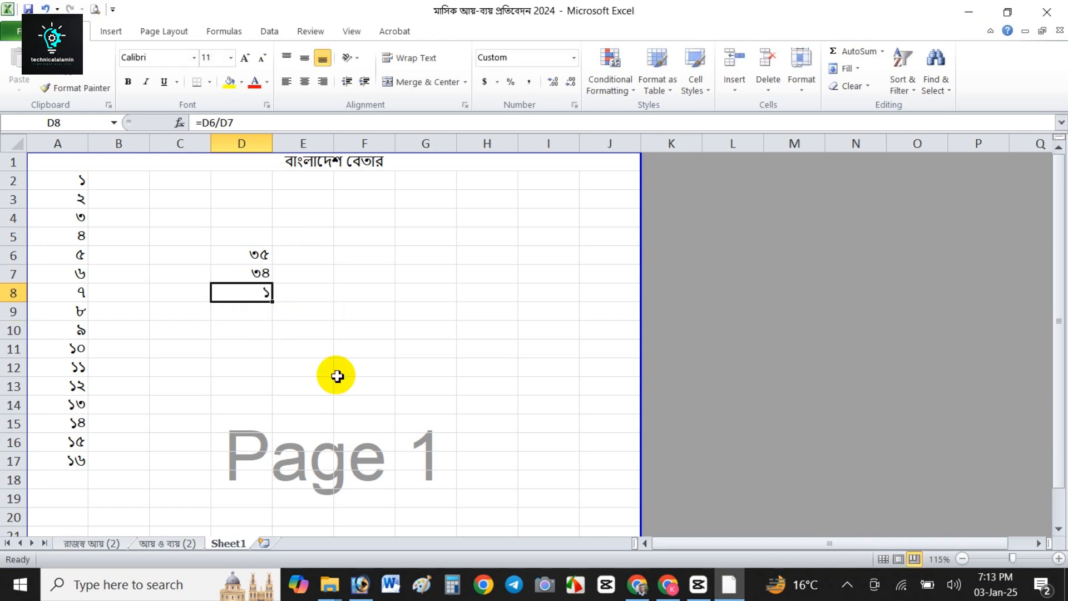
{"action": "double_click", "coordinate": [246, 297]}
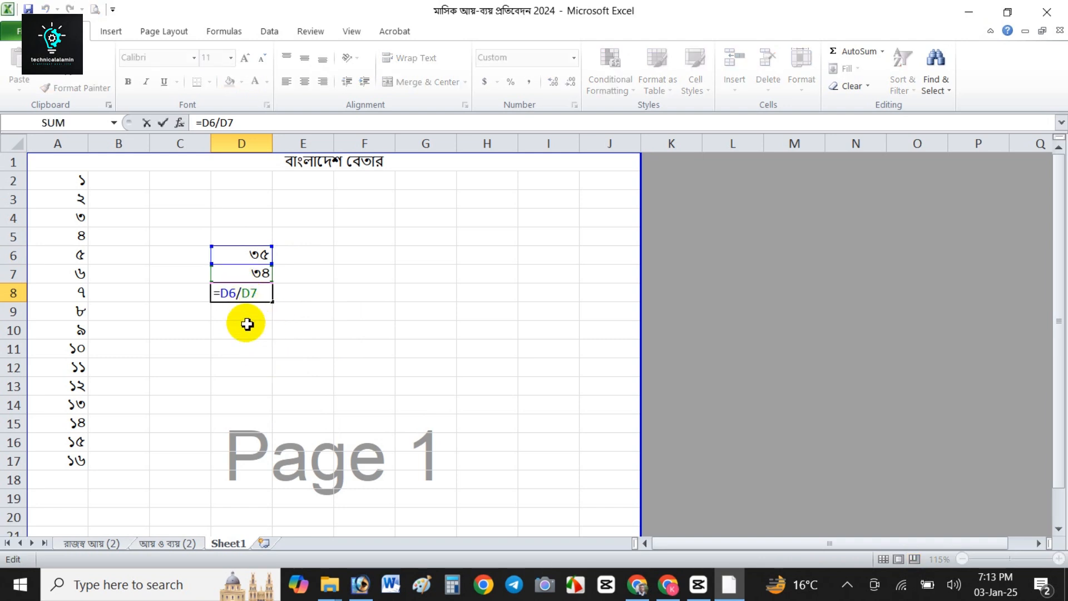
{"action": "double_click", "coordinate": [250, 292]}
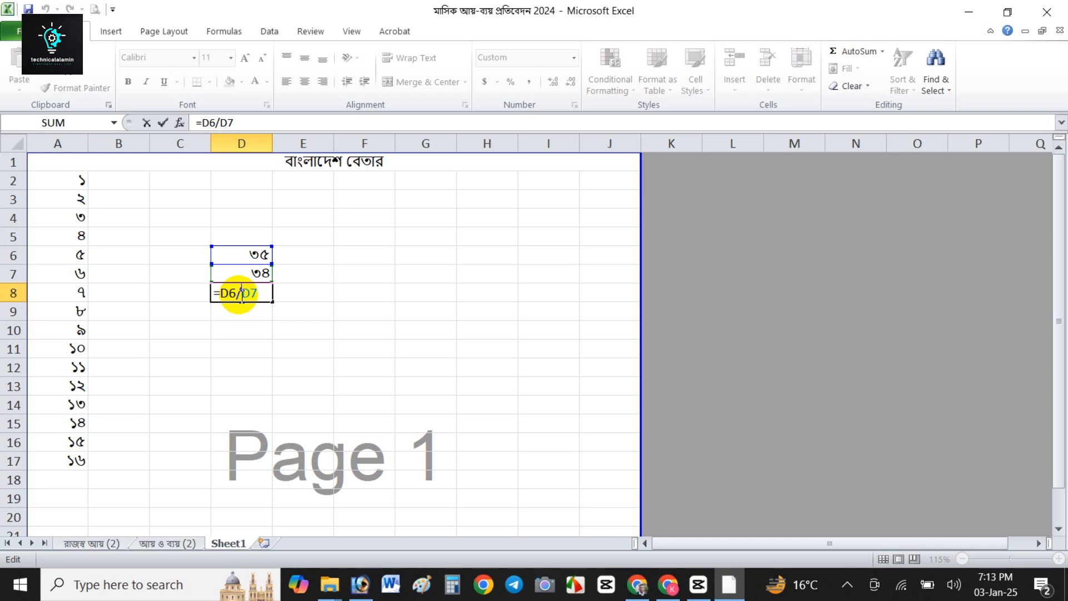
{"action": "key", "text": "Return"}
Clear the sample numbers and the formula from cells D6:D8.
{"action": "left_click_drag", "start_coordinate": [262, 254], "coordinate": [262, 290]}
{"action": "key", "text": "Delete"}
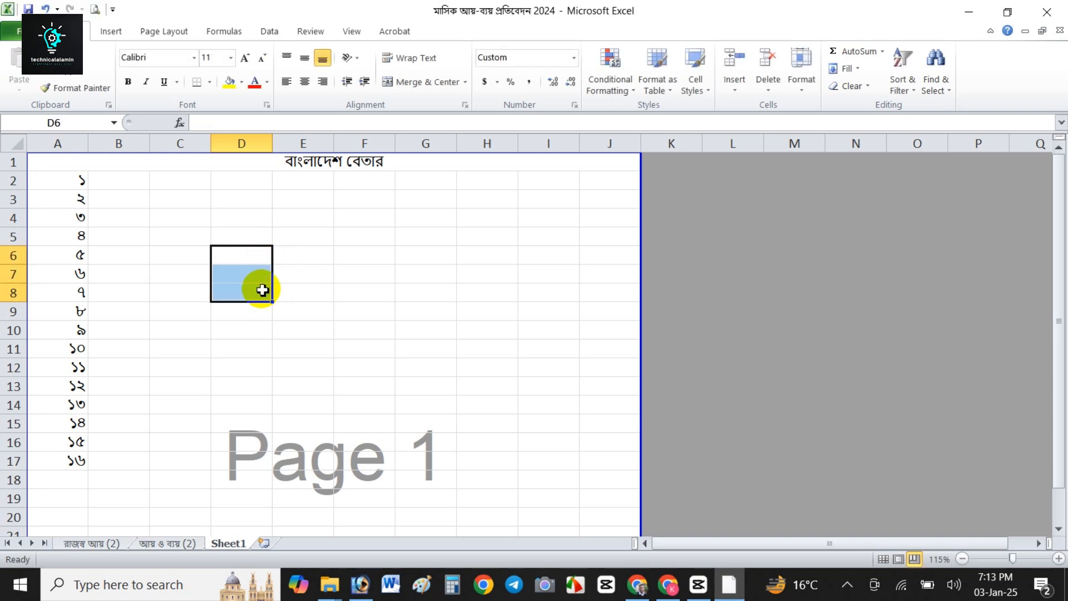
{"action": "left_click", "coordinate": [157, 276]}
{"action": "left_click", "coordinate": [351, 30]}
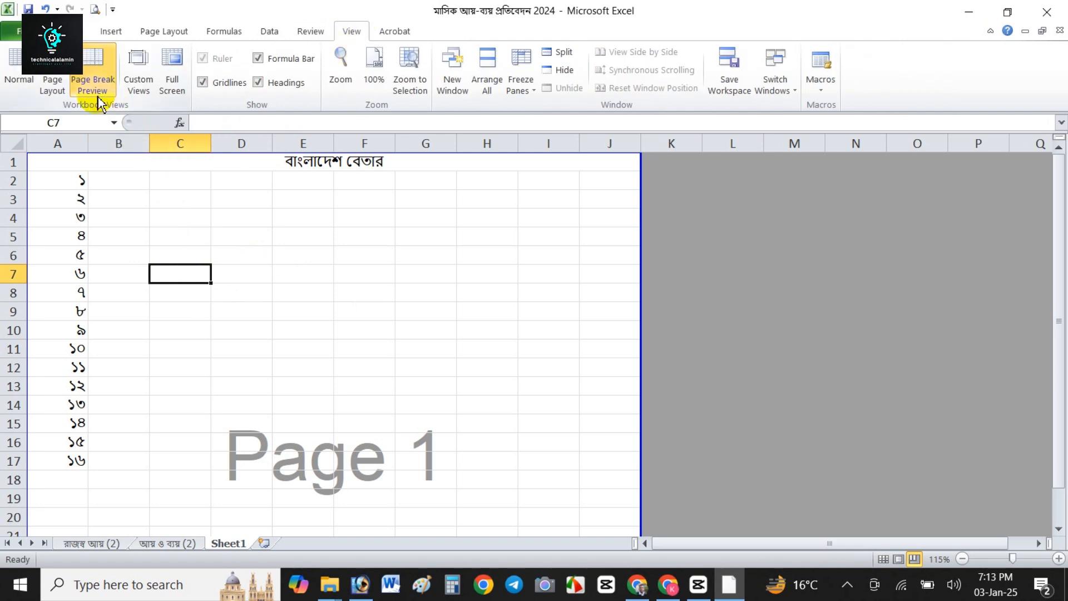
{"action": "left_click", "coordinate": [365, 292]}
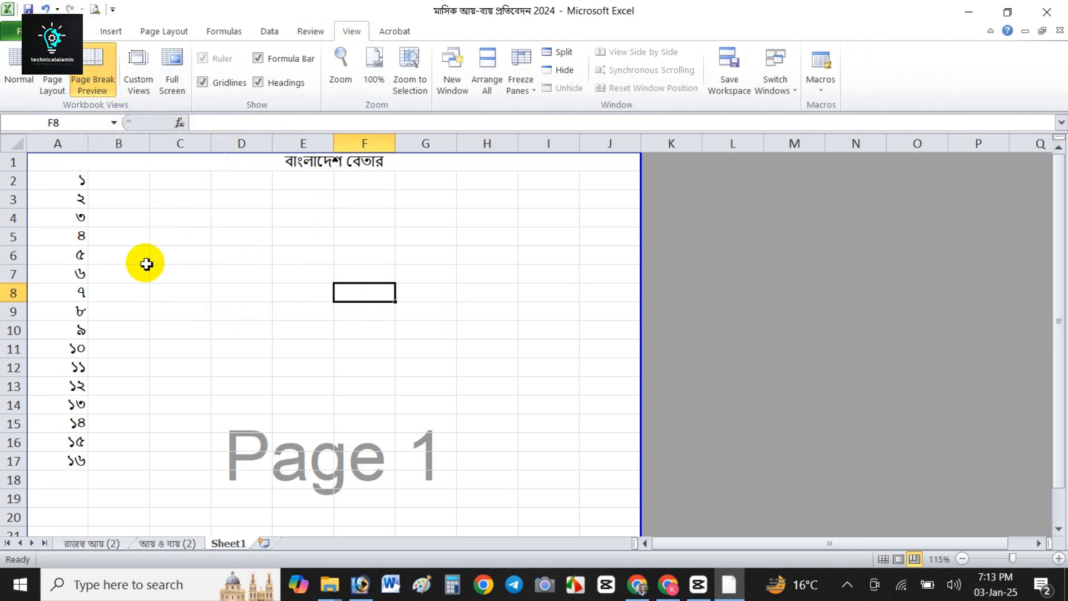
{"action": "left_click_drag", "start_coordinate": [51, 179], "coordinate": [245, 259]}
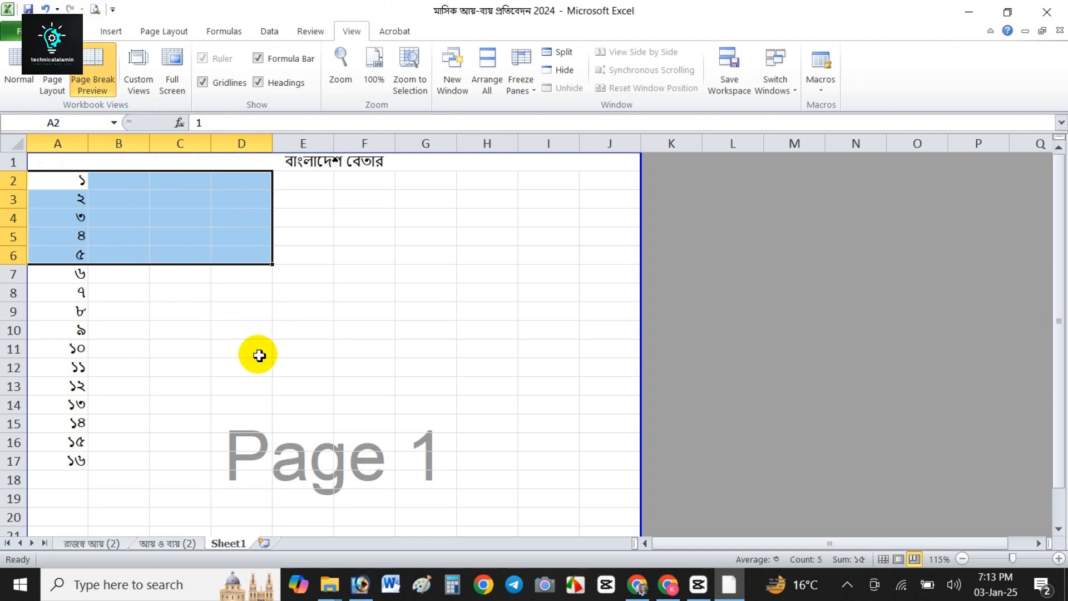
{"action": "left_click", "coordinate": [258, 355]}
Check the print preview of the sheet, and return to the merged title cell A1.
{"action": "left_click", "coordinate": [95, 9]}
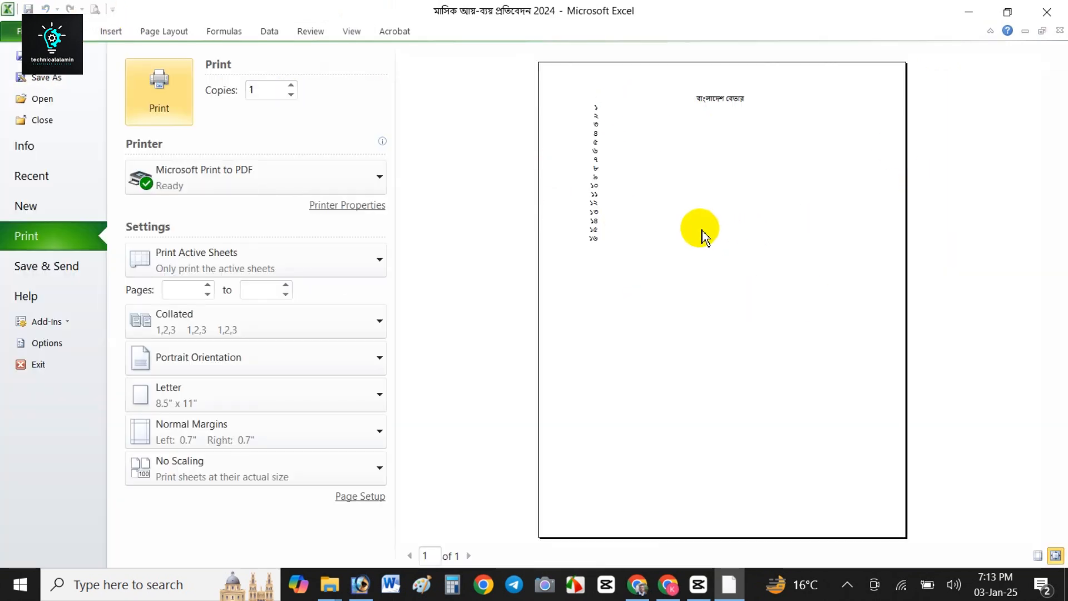
{"action": "key", "text": "Escape"}
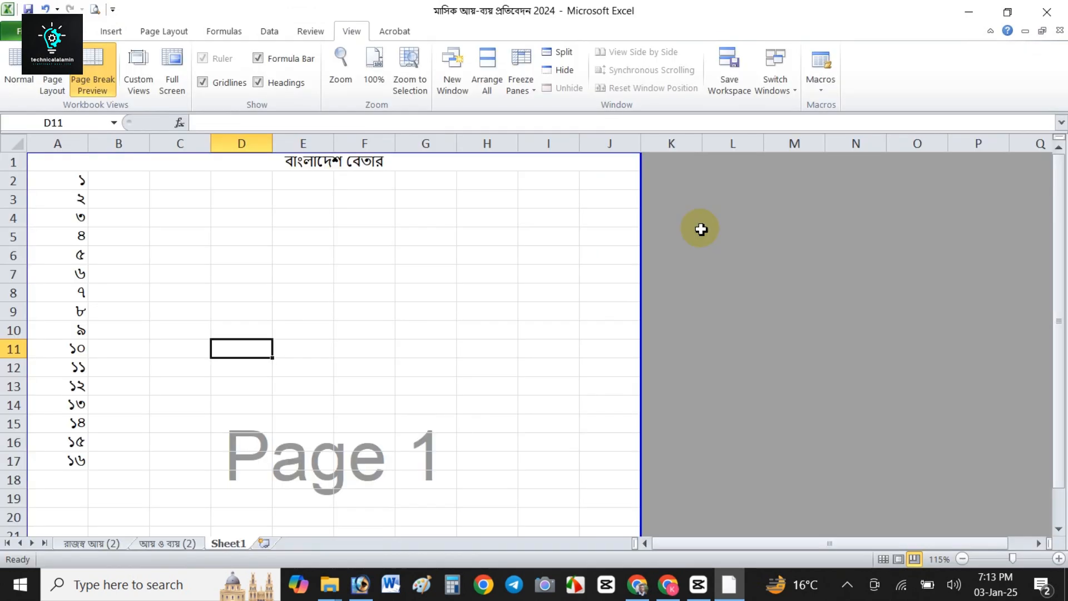
{"action": "left_click", "coordinate": [99, 166]}
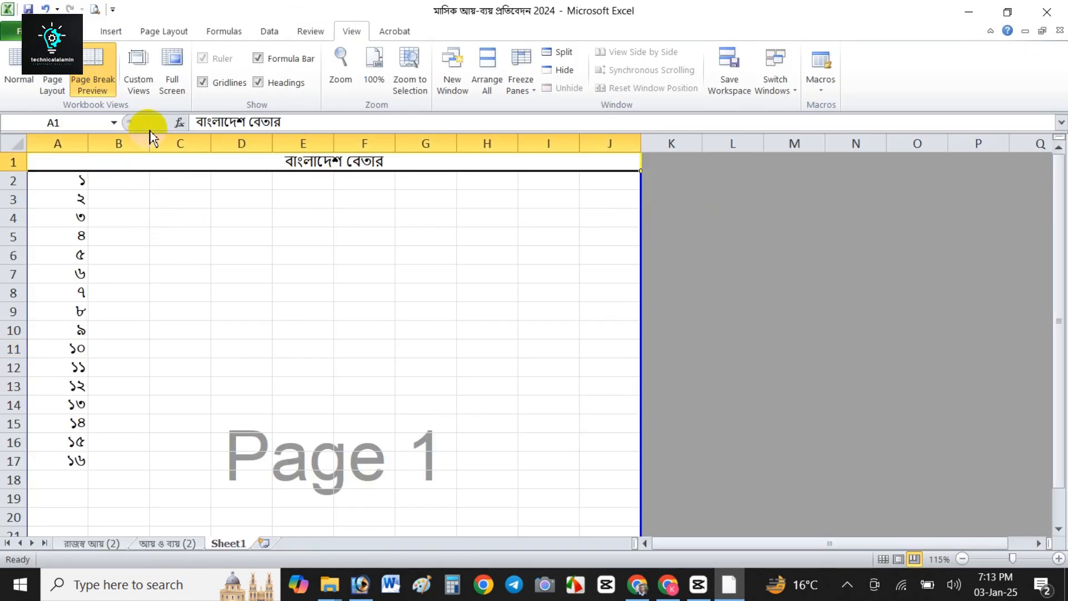
Apply all borders to the merged title cell in row 1.
{"action": "left_click", "coordinate": [88, 35]}
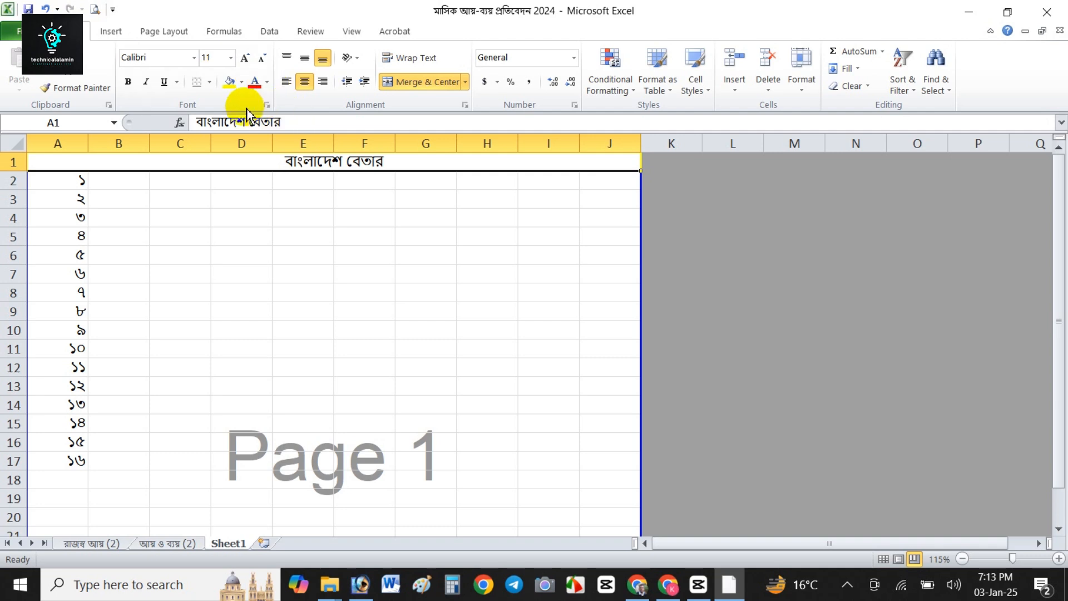
{"action": "left_click", "coordinate": [209, 82]}
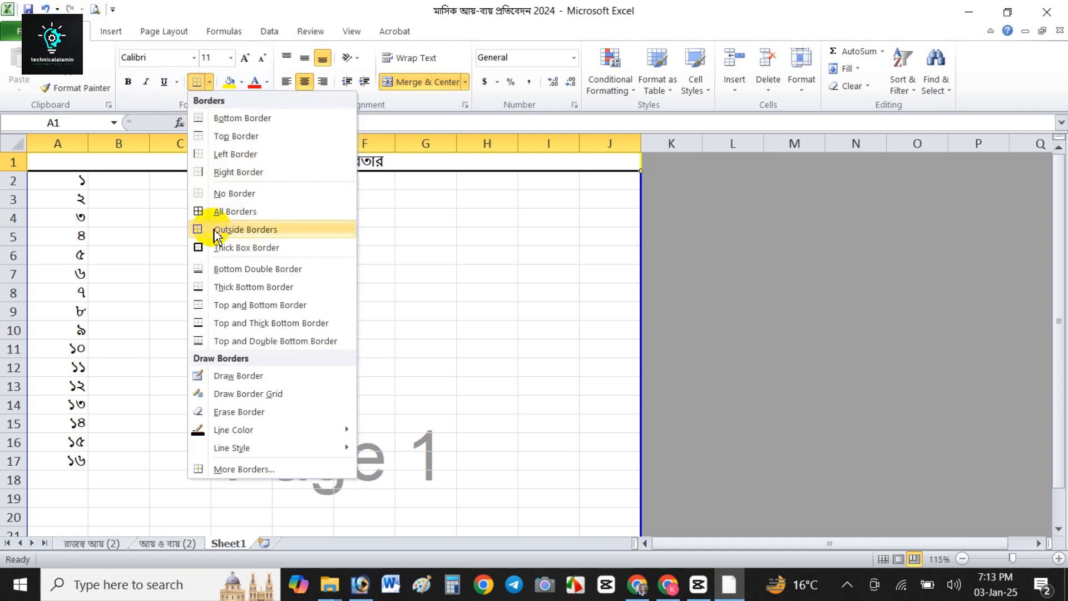
{"action": "left_click", "coordinate": [212, 211]}
{"action": "left_click", "coordinate": [242, 236]}
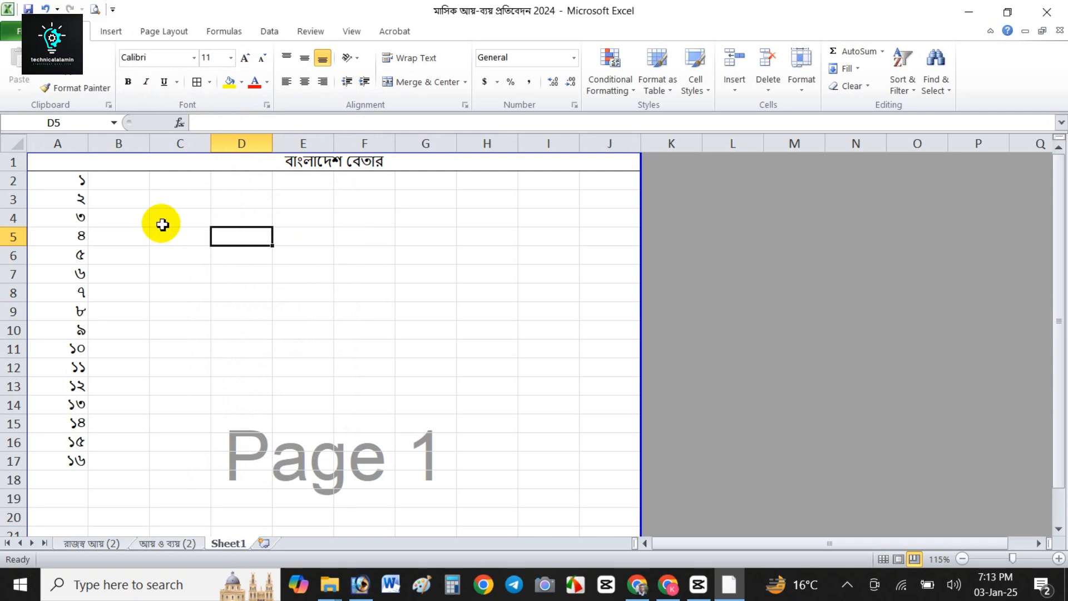
Add all borders to the serial numbers in A2:A17 and check the sheet in print preview.
{"action": "left_click_drag", "start_coordinate": [72, 184], "coordinate": [55, 462]}
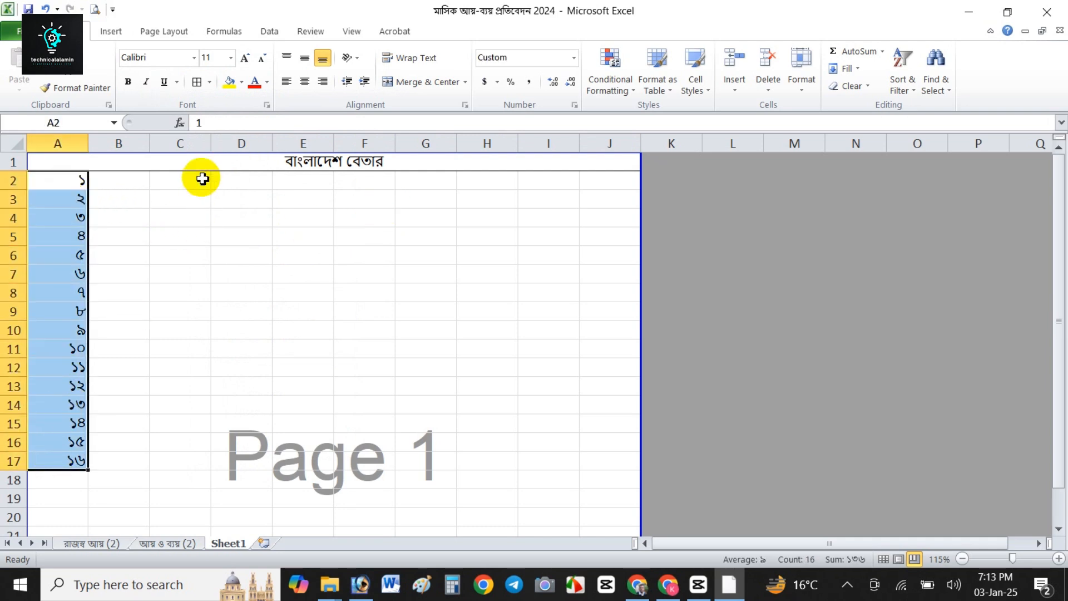
{"action": "left_click", "coordinate": [197, 81]}
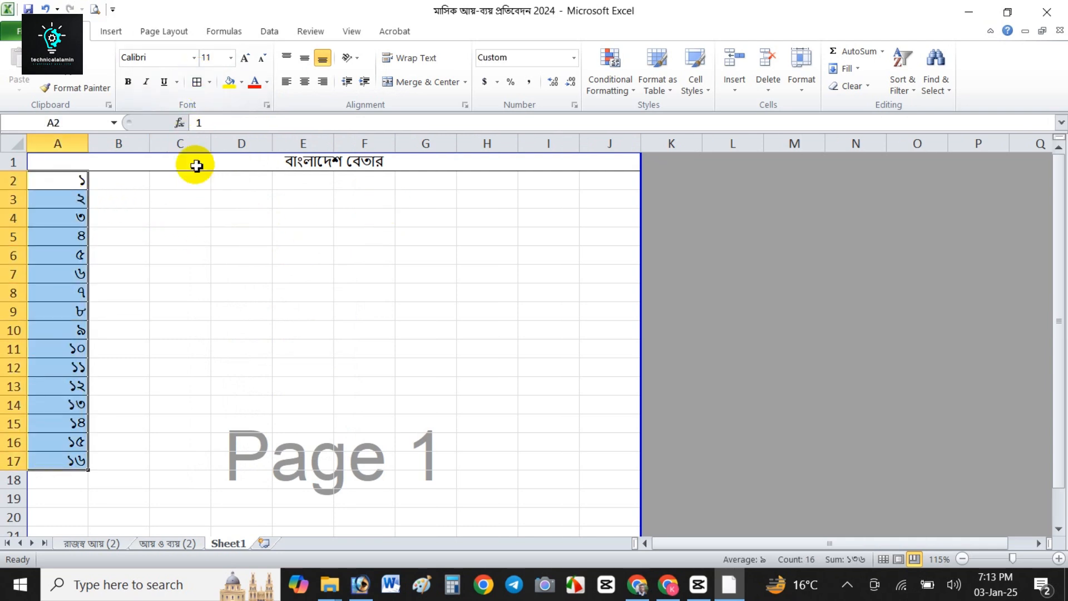
{"action": "left_click", "coordinate": [95, 9]}
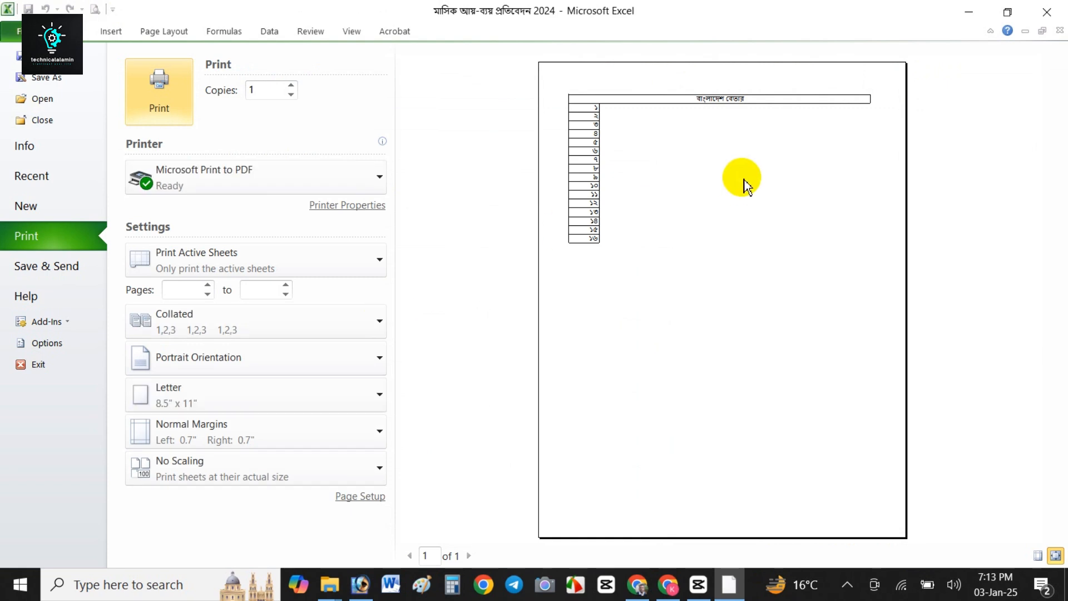
{"action": "key", "text": "Escape"}
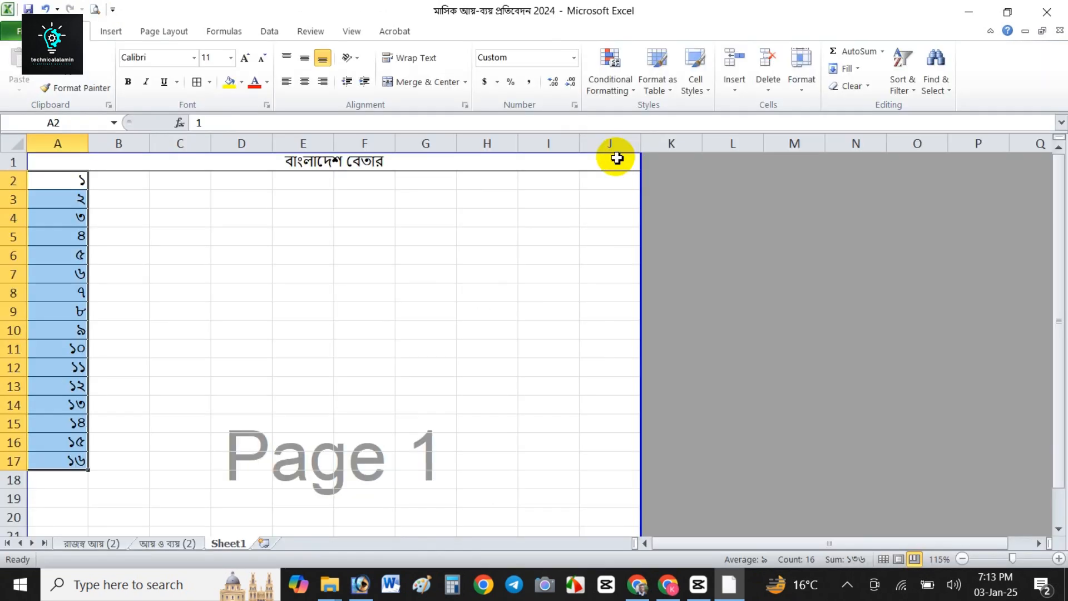
{"action": "left_click", "coordinate": [109, 294]}
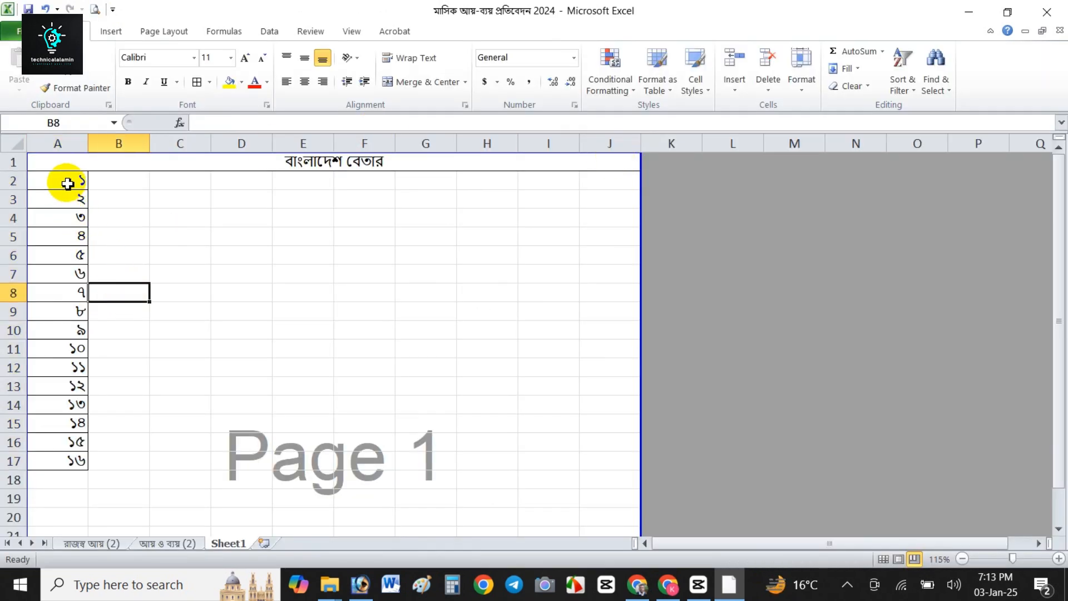
Remove the borders from the serial numbers in A2:A17.
{"action": "left_click_drag", "start_coordinate": [73, 181], "coordinate": [56, 461]}
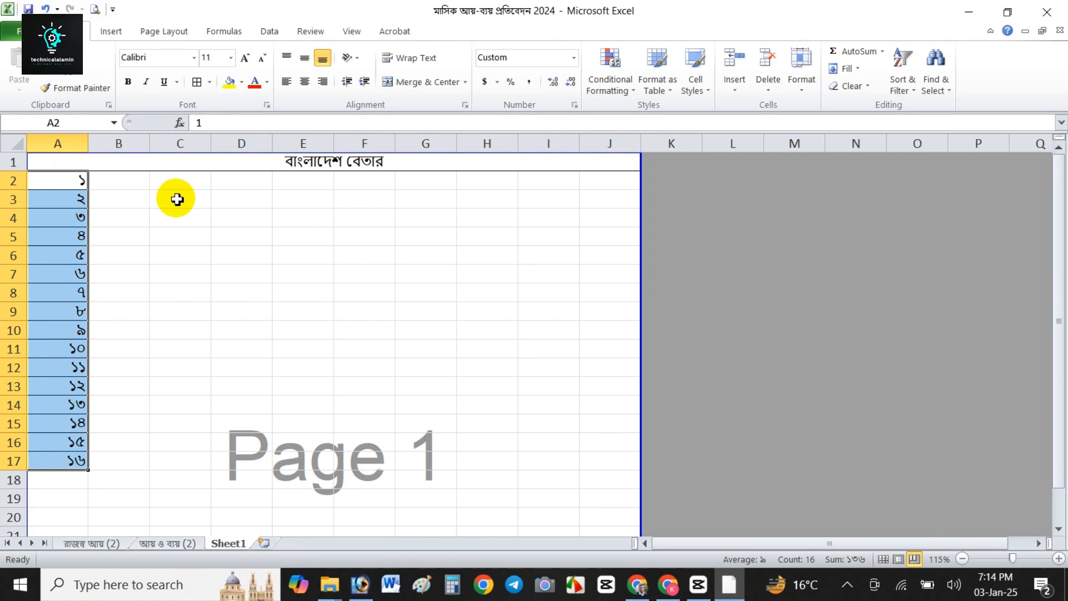
{"action": "left_click", "coordinate": [209, 82]}
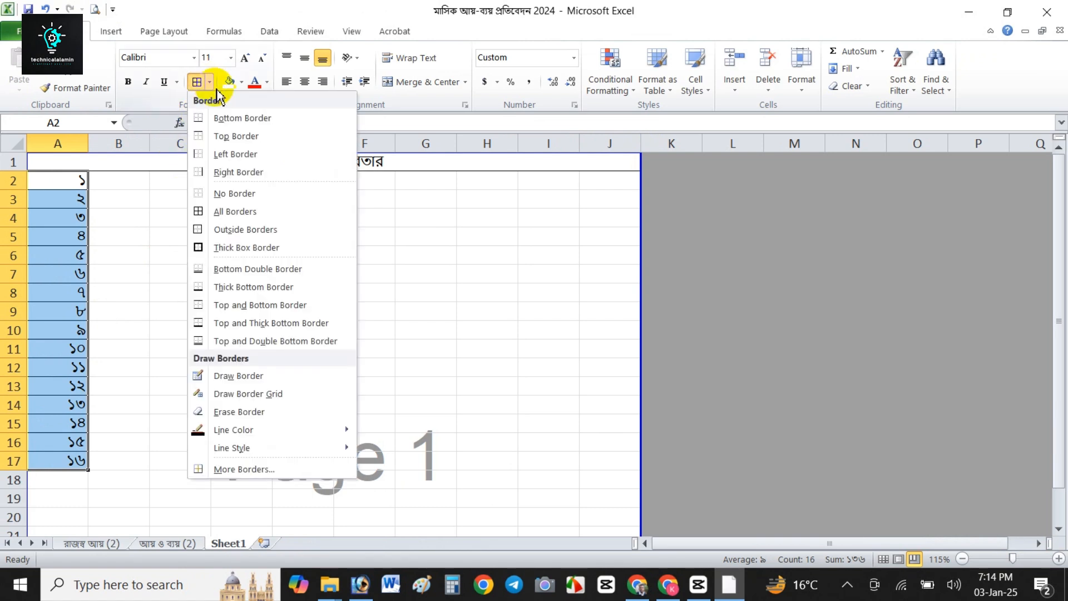
{"action": "left_click", "coordinate": [234, 193]}
{"action": "left_click", "coordinate": [200, 243]}
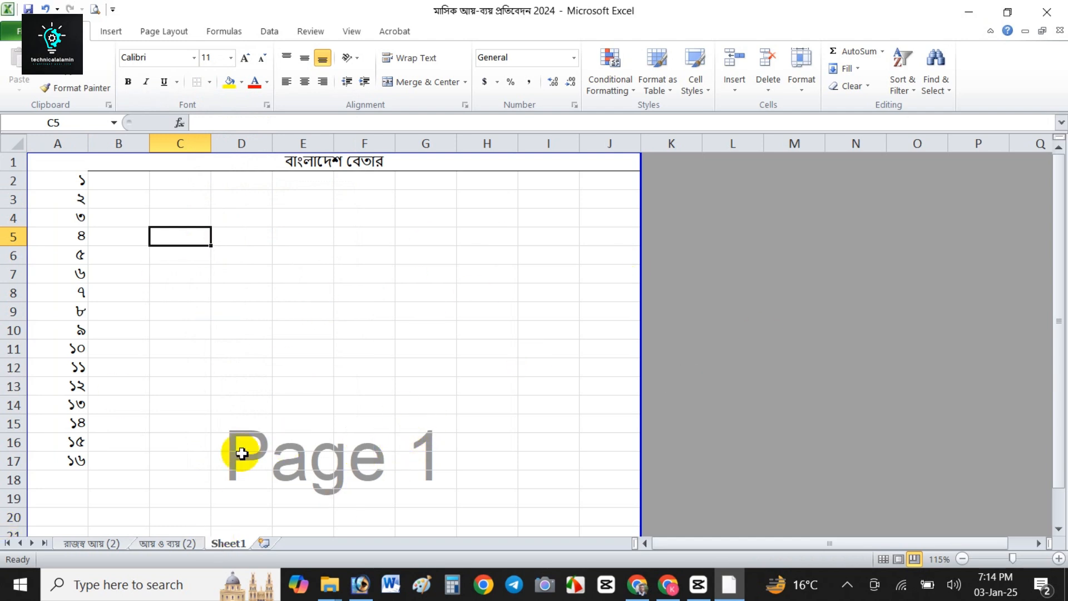
Switch to the sheet "আয় ও ব্যয় (2)" and inspect its merged title in row 1.
{"action": "left_click", "coordinate": [150, 546]}
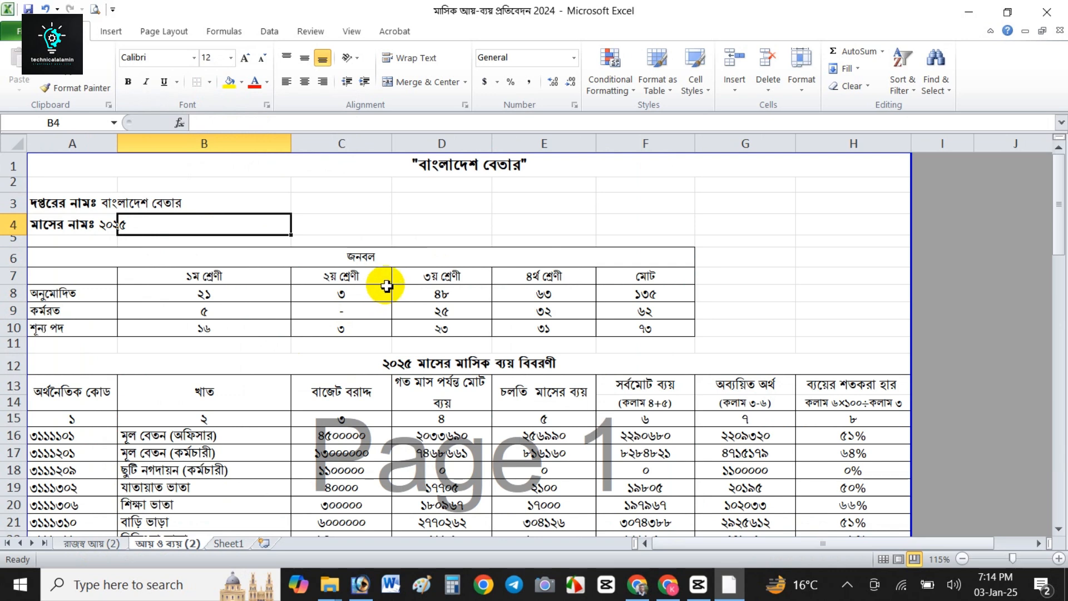
{"action": "left_click", "coordinate": [429, 166]}
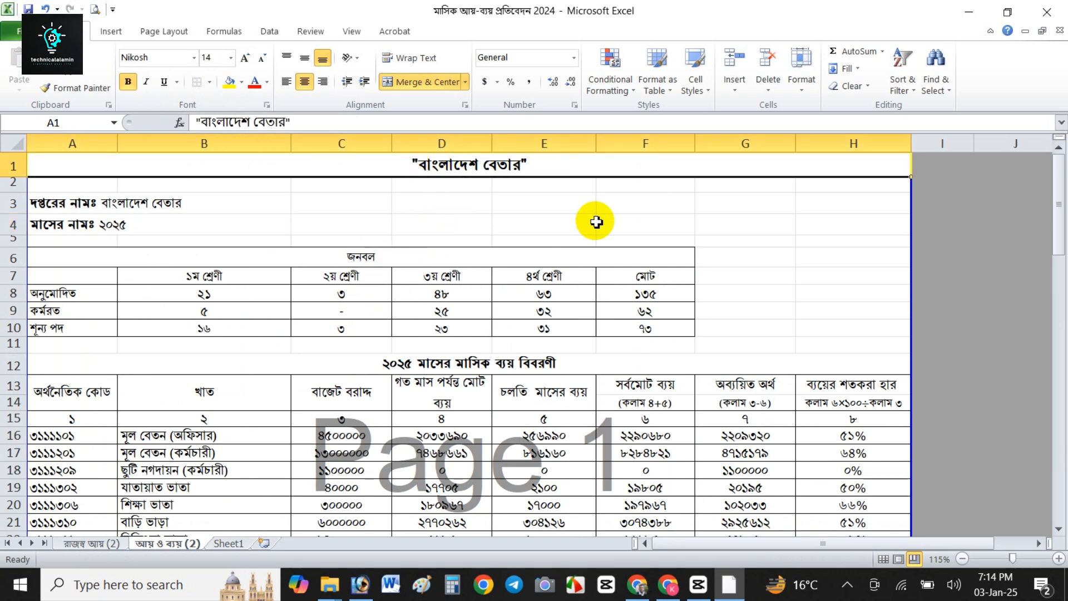
{"action": "left_click", "coordinate": [534, 218]}
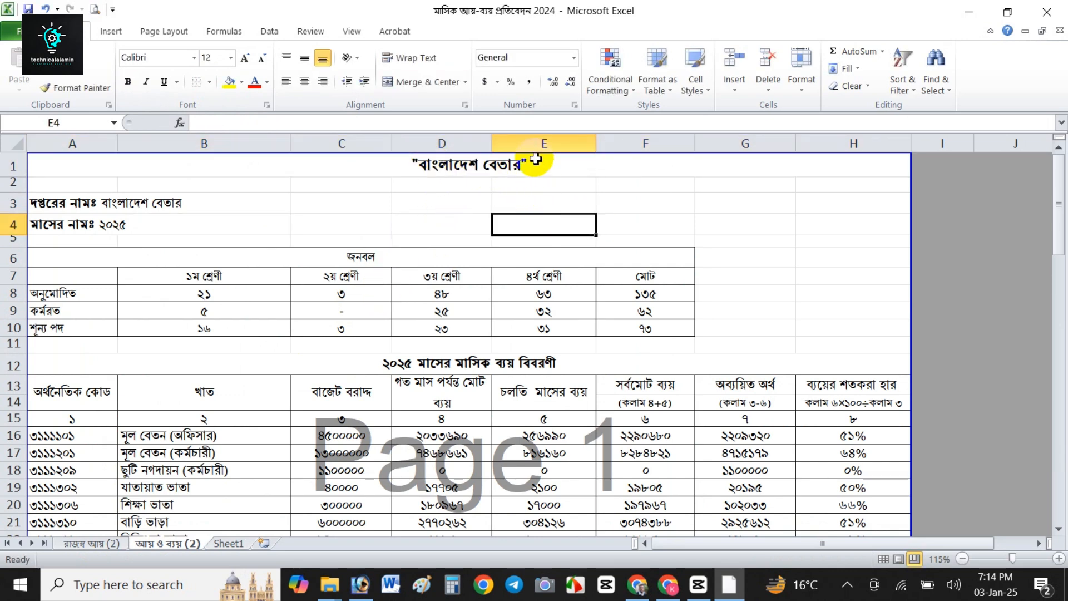
Unmerge the report title in row 1, and merge and center it again across A1:H1.
{"action": "left_click", "coordinate": [517, 168]}
{"action": "left_click", "coordinate": [425, 82]}
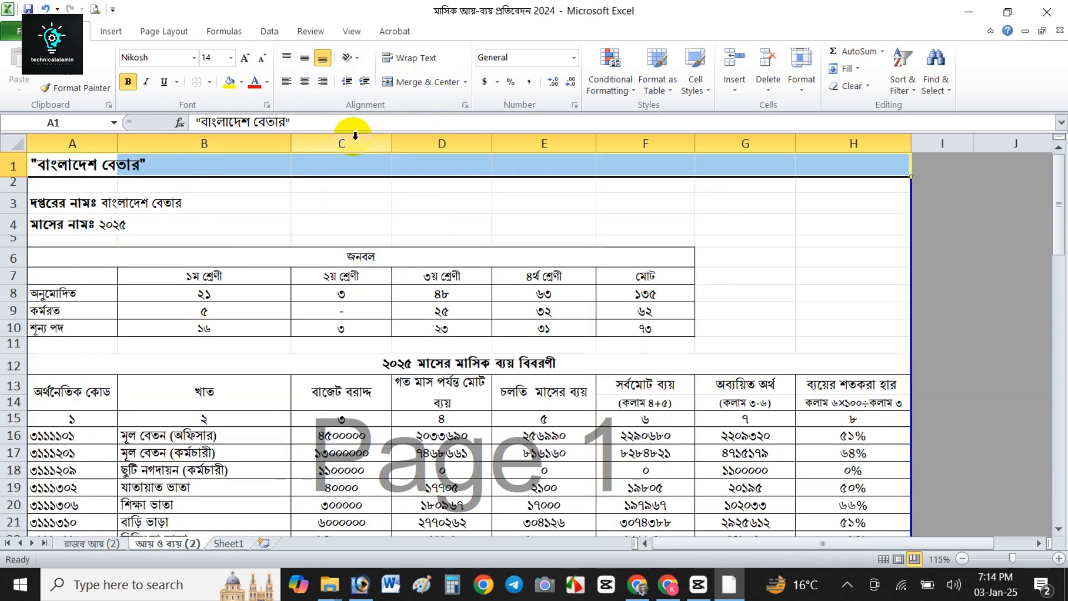
{"action": "left_click", "coordinate": [425, 82]}
Inspect the office name line in cell A3 and the month line in cell A4.
{"action": "left_click", "coordinate": [37, 205]}
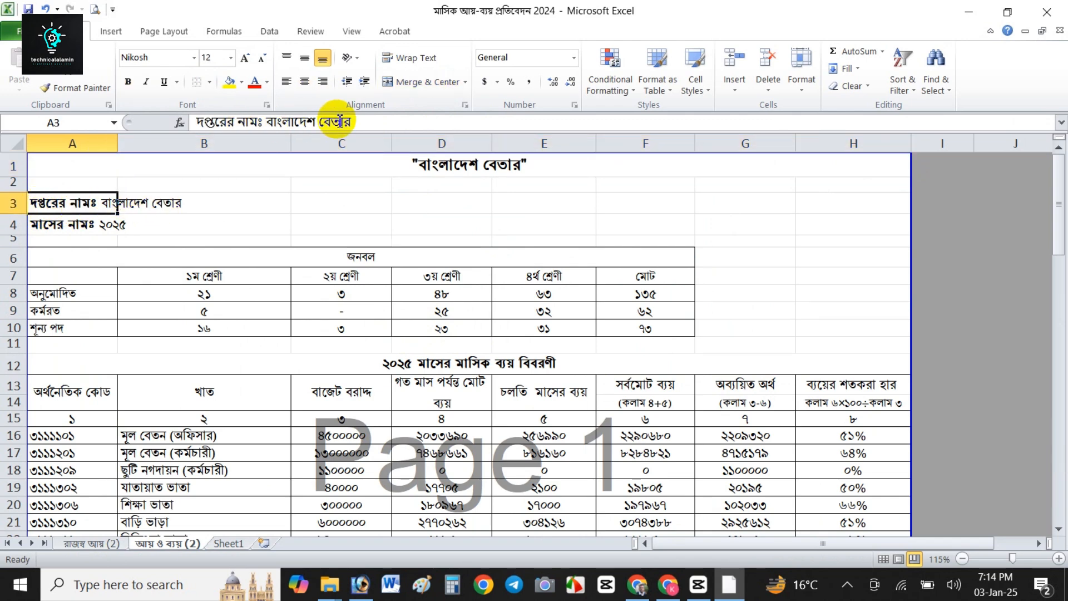
{"action": "left_click", "coordinate": [58, 224]}
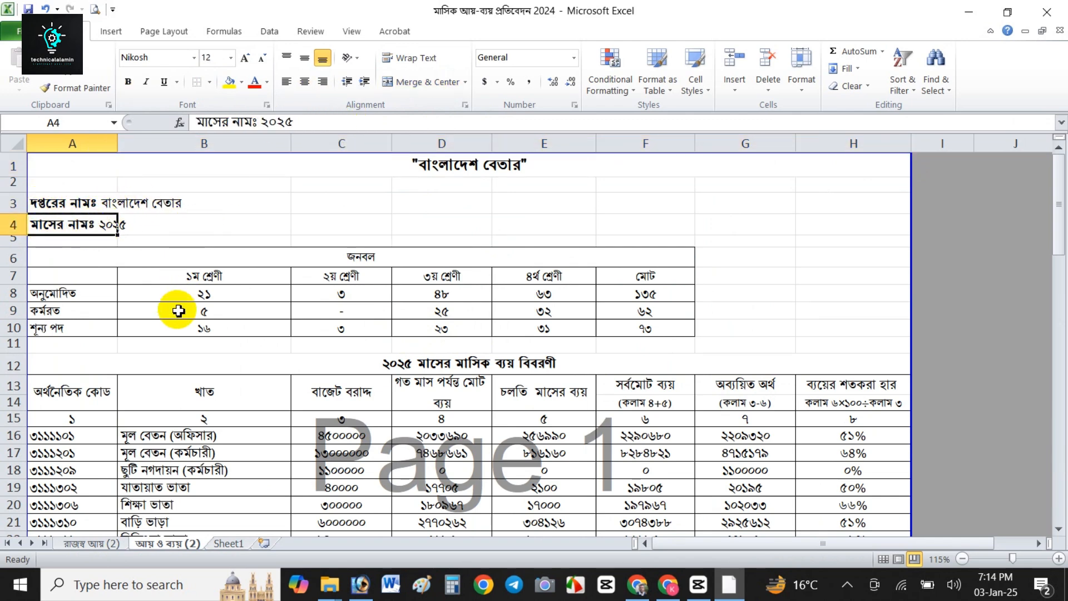
Remove the borders from the জনবল table in A6:F10.
{"action": "left_click_drag", "start_coordinate": [59, 253], "coordinate": [541, 329]}
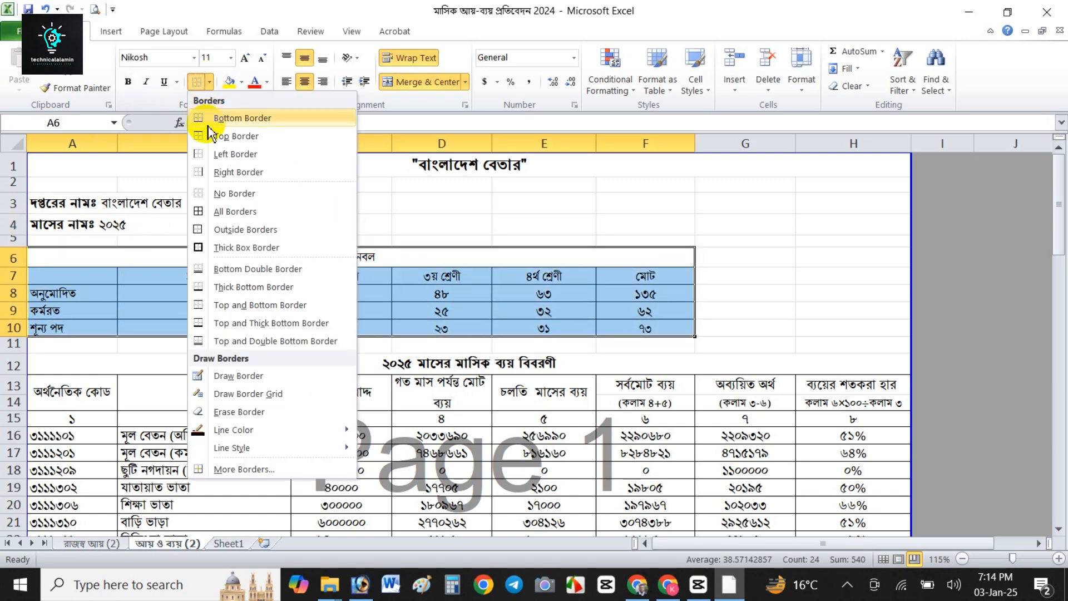
{"action": "left_click", "coordinate": [218, 195]}
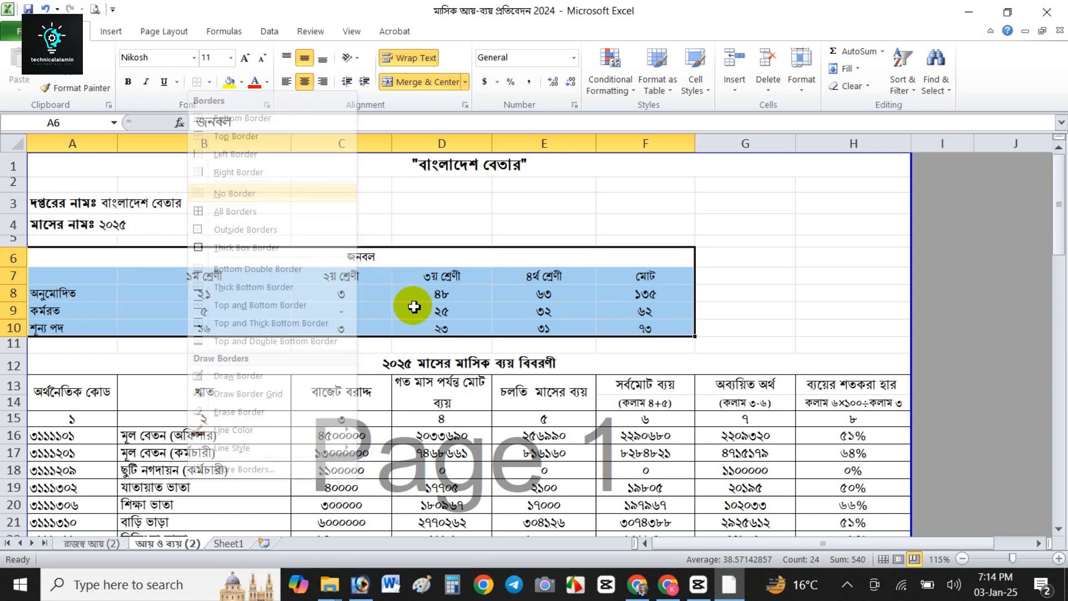
{"action": "left_click", "coordinate": [409, 227]}
Apply all borders to the জনবল table in A6:F10.
{"action": "left_click_drag", "start_coordinate": [656, 331], "coordinate": [60, 261]}
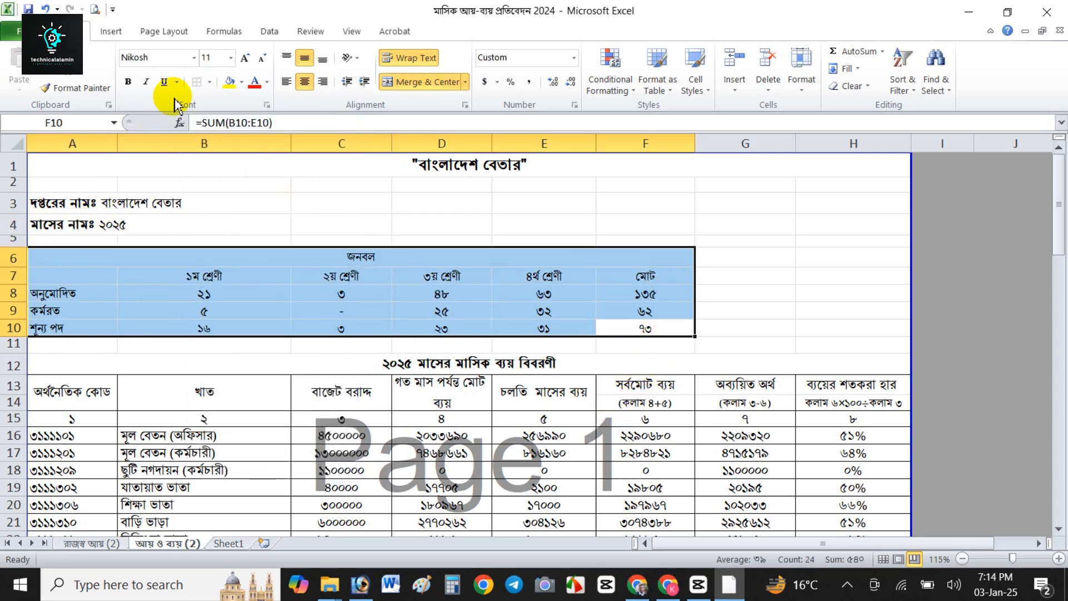
{"action": "left_click", "coordinate": [212, 83]}
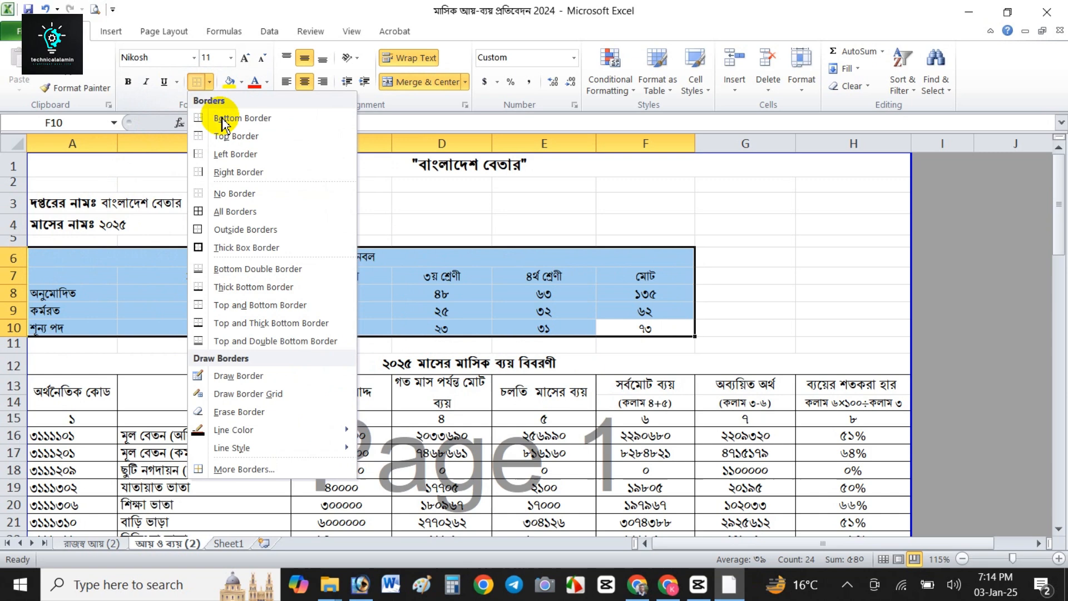
{"action": "left_click", "coordinate": [216, 214]}
{"action": "left_click", "coordinate": [418, 325]}
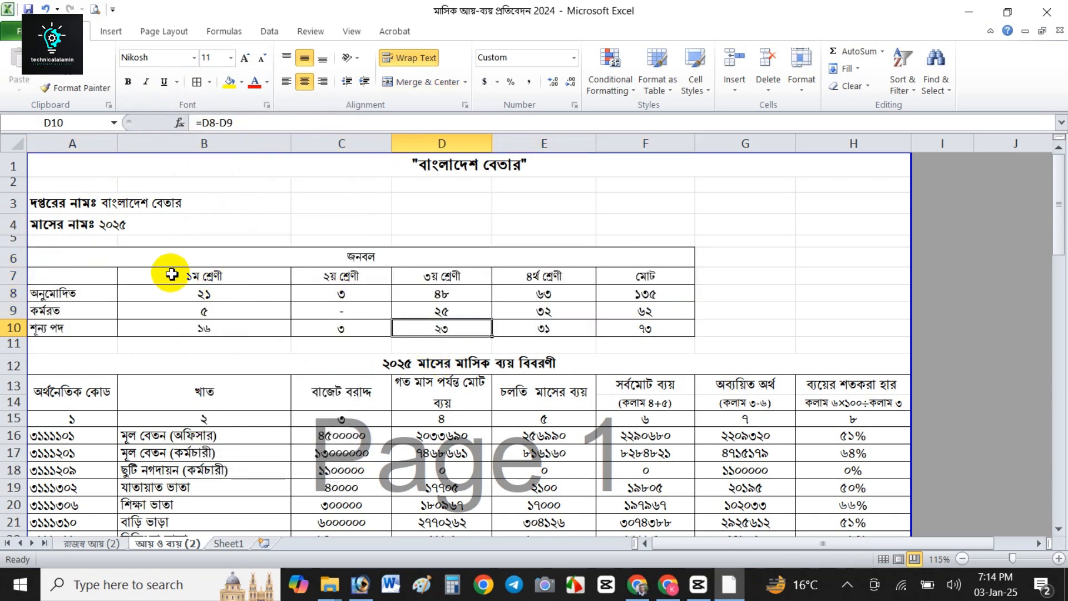
Inspect the merged জনবল heading in A6 and the first economic code in A16.
{"action": "left_click", "coordinate": [75, 255]}
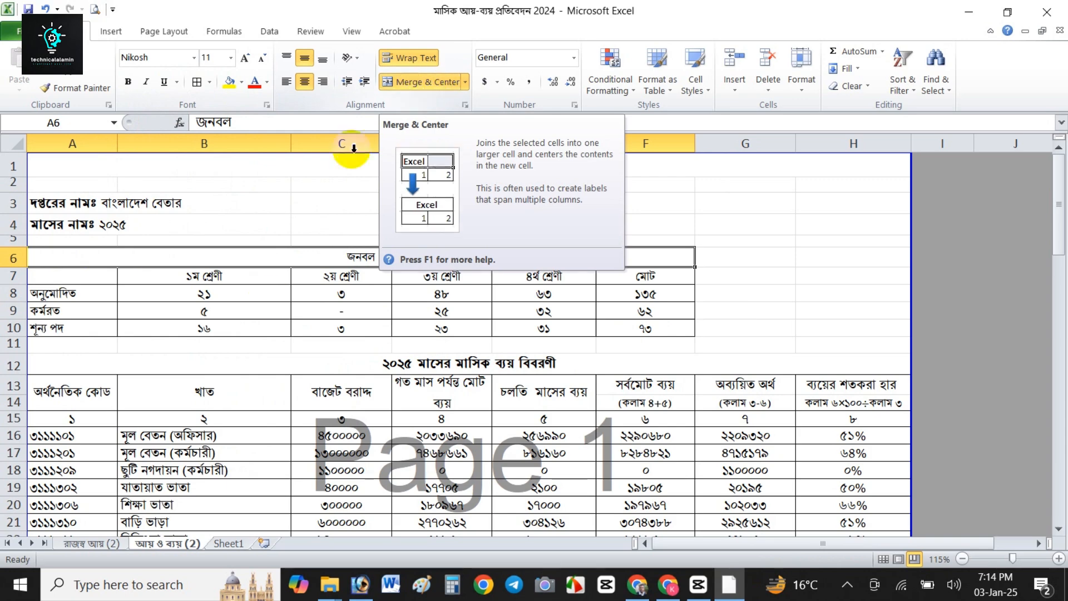
{"action": "scroll", "coordinate": [320, 374], "scroll_direction": "down", "scroll_amount": 3}
{"action": "left_click", "coordinate": [71, 286]}
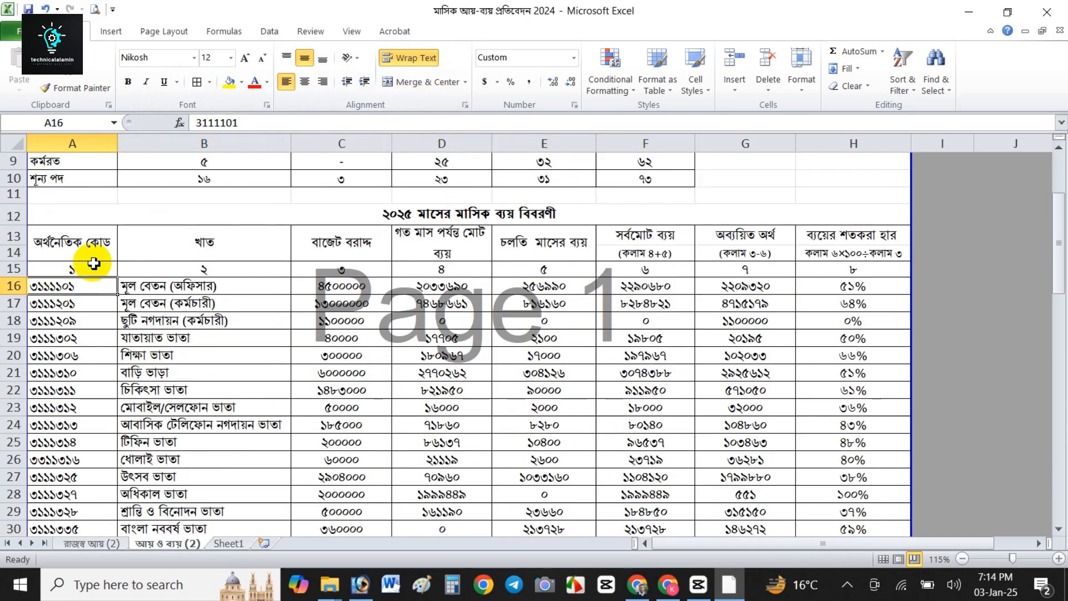
Clear the column numbers from C15:H15, keeping the first two numbers in A15:B15.
{"action": "left_click_drag", "start_coordinate": [65, 268], "coordinate": [209, 267]}
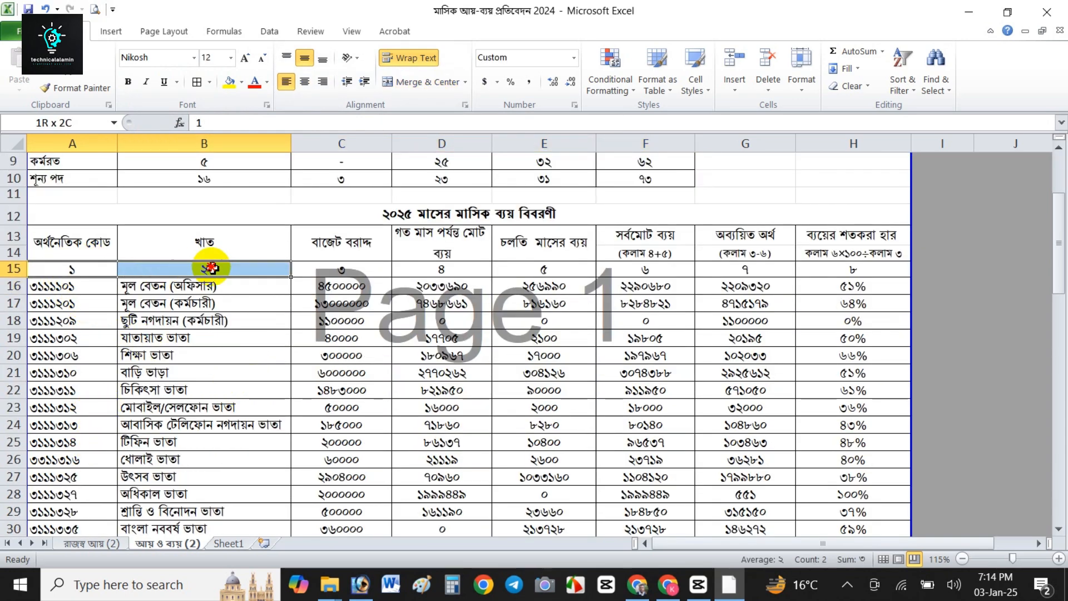
{"action": "left_click", "coordinate": [250, 303]}
{"action": "left_click_drag", "start_coordinate": [356, 271], "coordinate": [849, 267]}
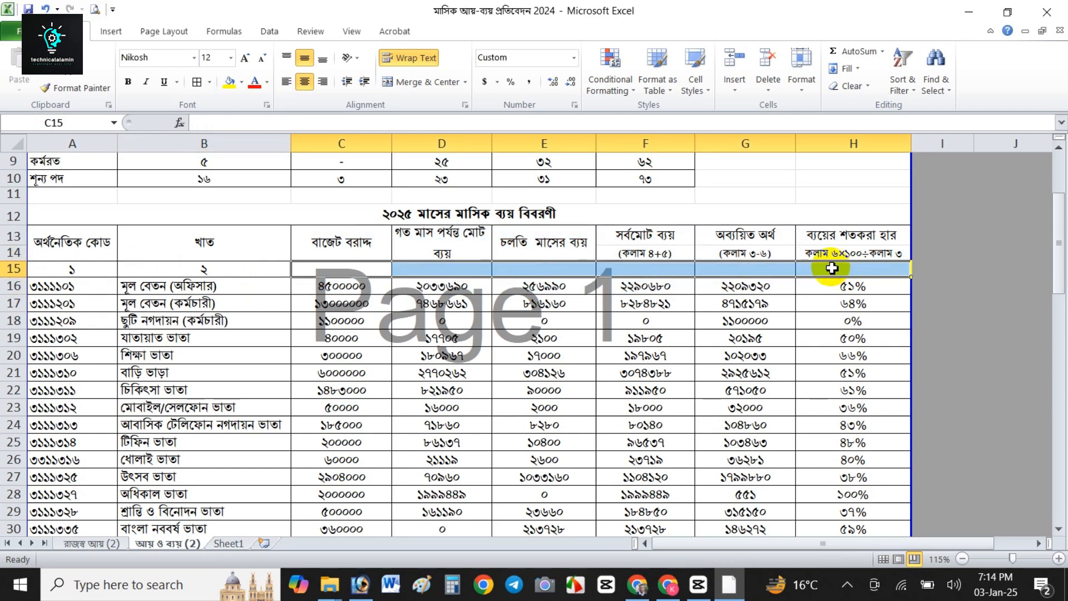
{"action": "left_click", "coordinate": [262, 322]}
Fill the Bengali column numbering from A15:B15 across row 15 through column H.
{"action": "left_click_drag", "start_coordinate": [91, 266], "coordinate": [201, 272]}
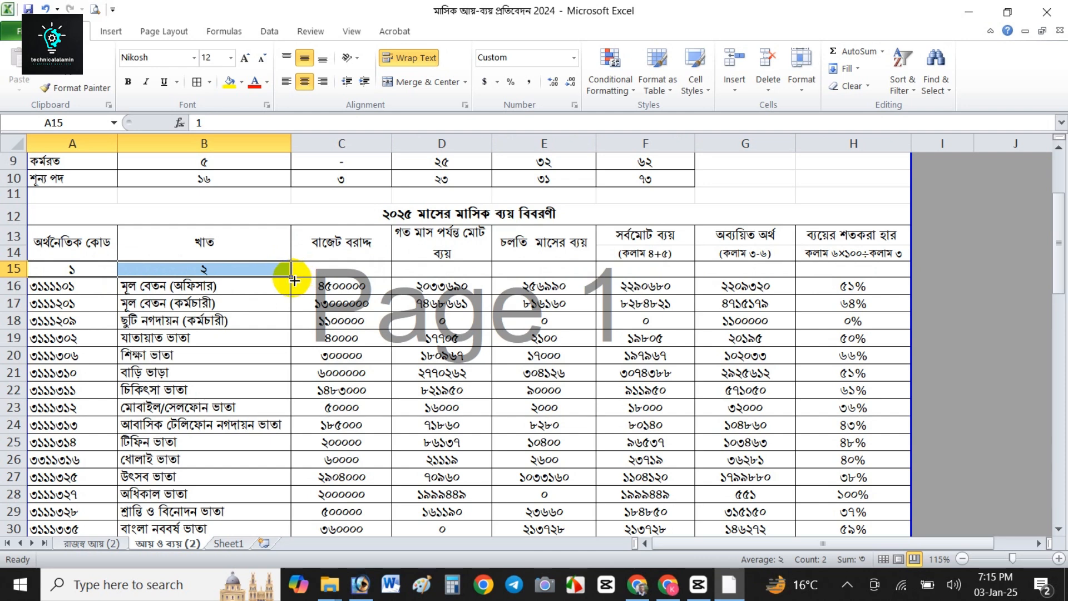
{"action": "left_click_drag", "start_coordinate": [330, 277], "coordinate": [867, 263]}
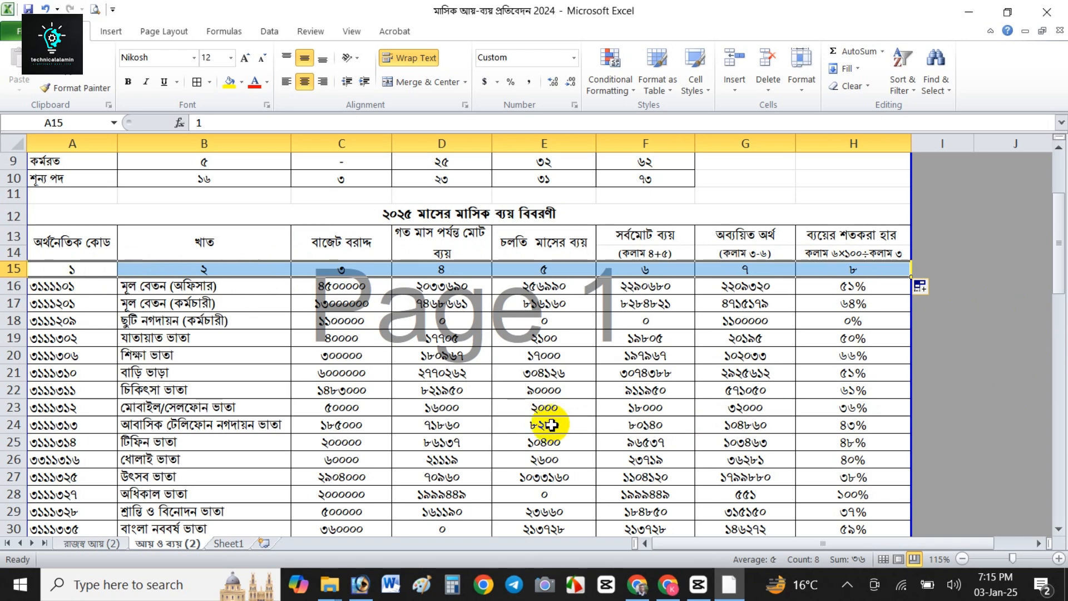
{"action": "left_click", "coordinate": [374, 358]}
Redo the budget total in C71 with AutoSum, correcting the range so the formula reads =SUM(C16:C70).
{"action": "left_click_drag", "start_coordinate": [338, 288], "coordinate": [329, 492]}
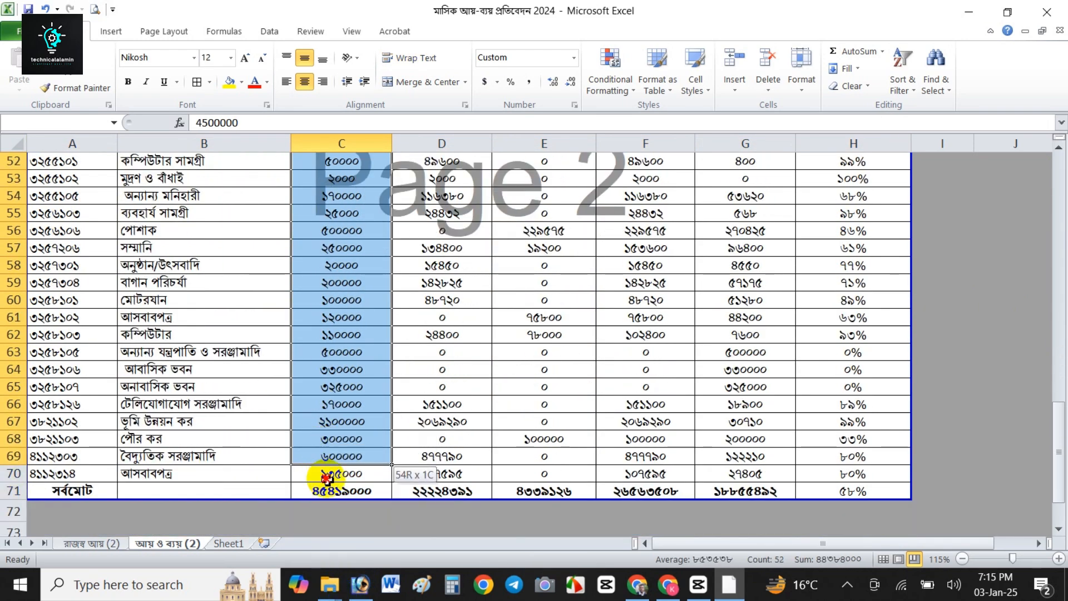
{"action": "left_click", "coordinate": [334, 300]}
{"action": "left_click", "coordinate": [338, 491]}
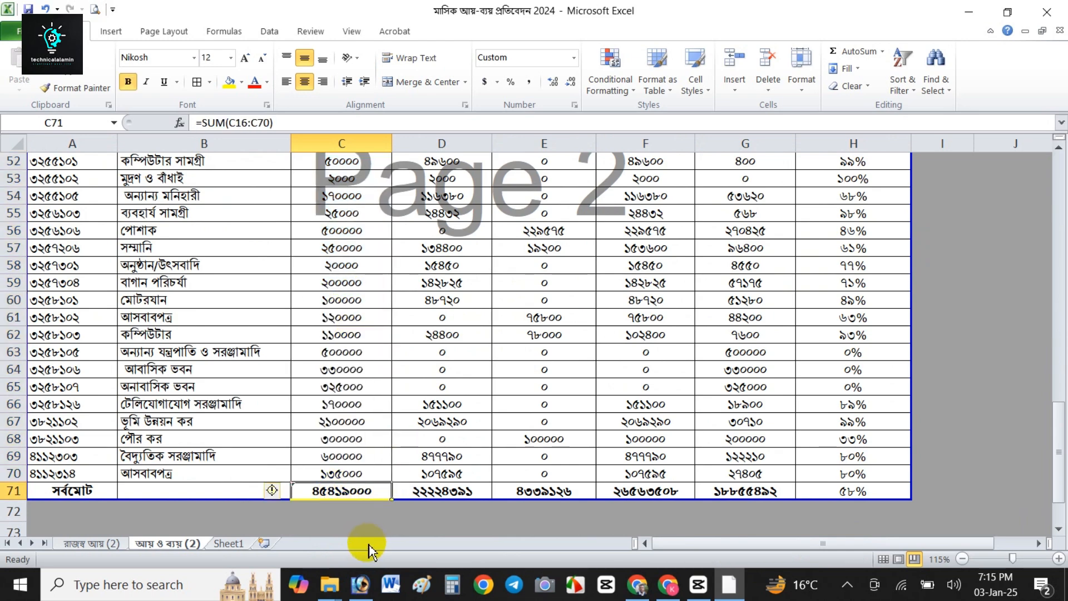
{"action": "left_click", "coordinate": [853, 55]}
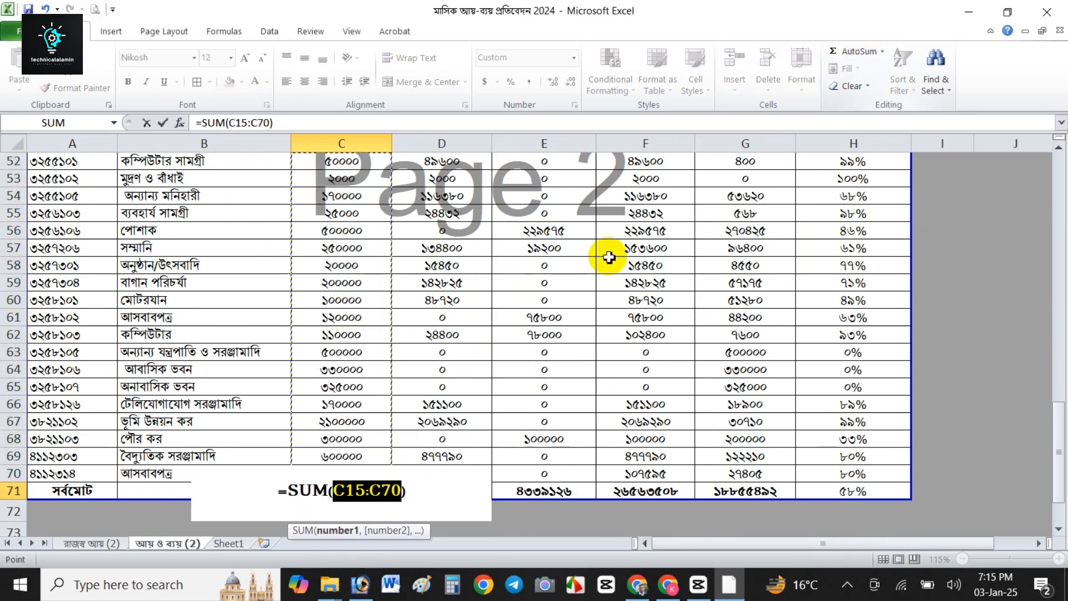
{"action": "scroll", "coordinate": [577, 317], "scroll_direction": "up", "scroll_amount": 17}
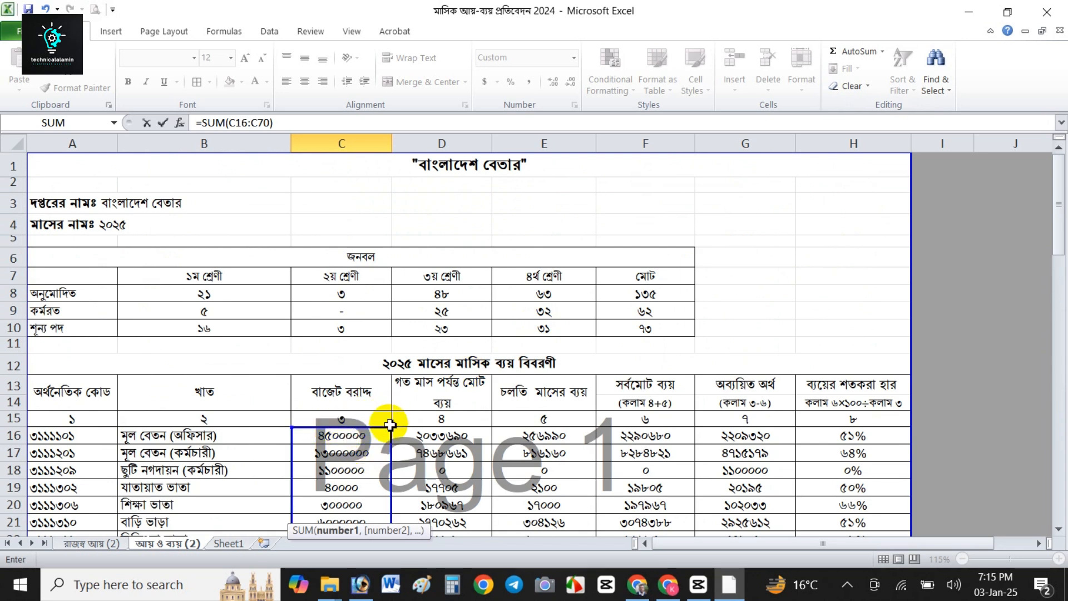
{"action": "scroll", "coordinate": [351, 445], "scroll_direction": "down", "scroll_amount": 19}
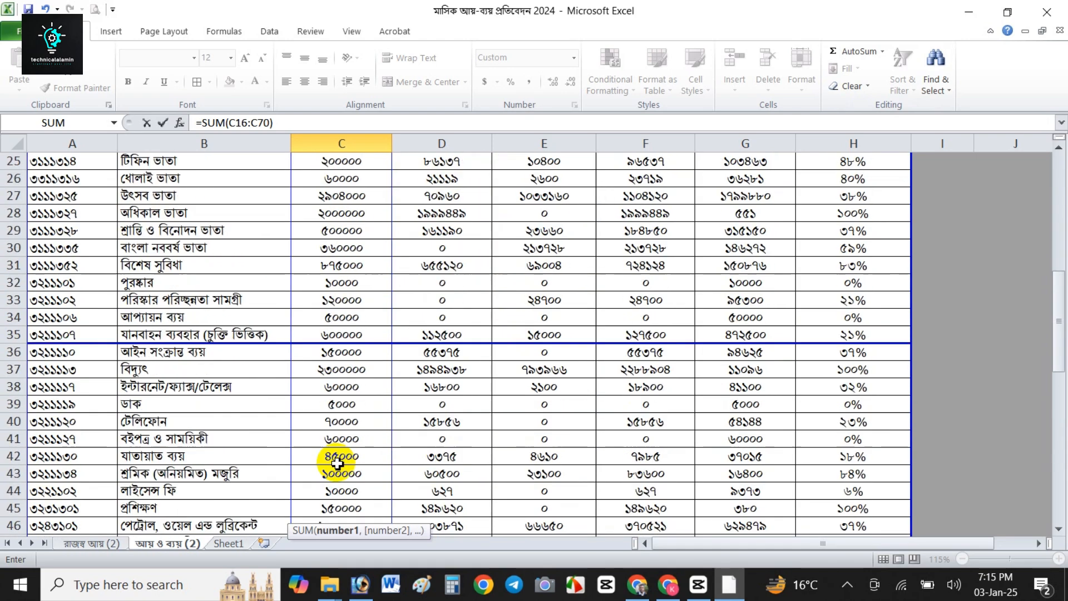
{"action": "scroll", "coordinate": [349, 428], "scroll_direction": "down", "scroll_amount": 3}
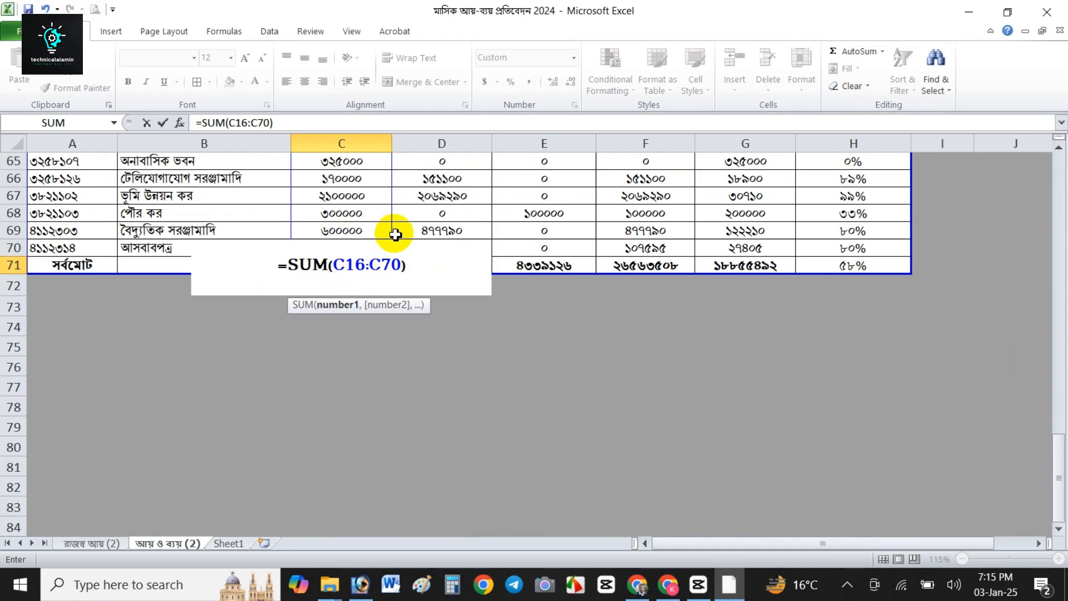
{"action": "key", "text": "Return"}
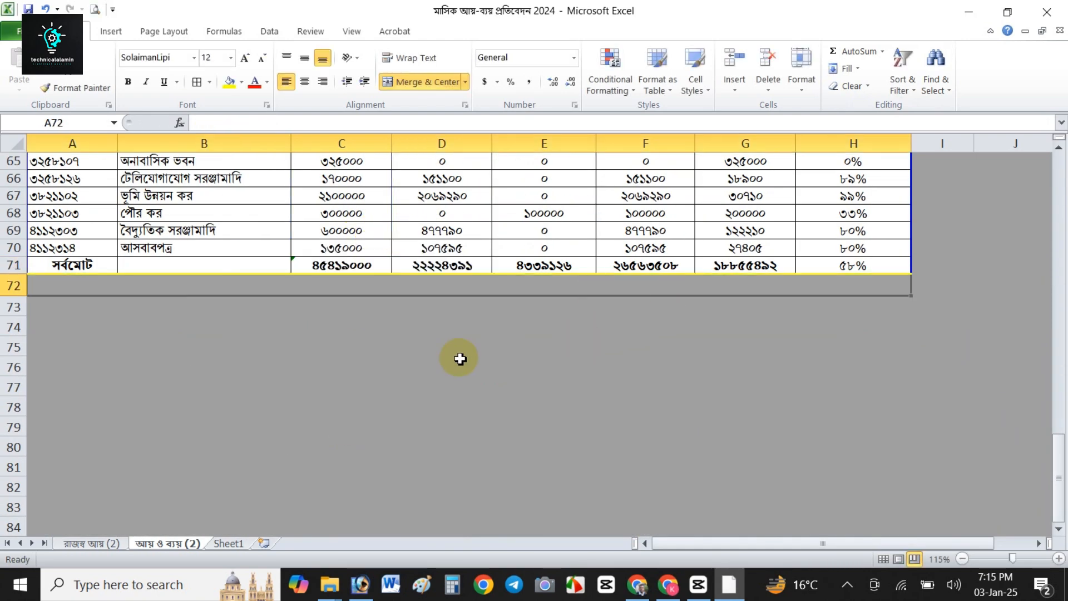
Fill the budget total formula from C71 across row 71 through G71, leaving out the percentage in H71.
{"action": "left_click", "coordinate": [350, 266]}
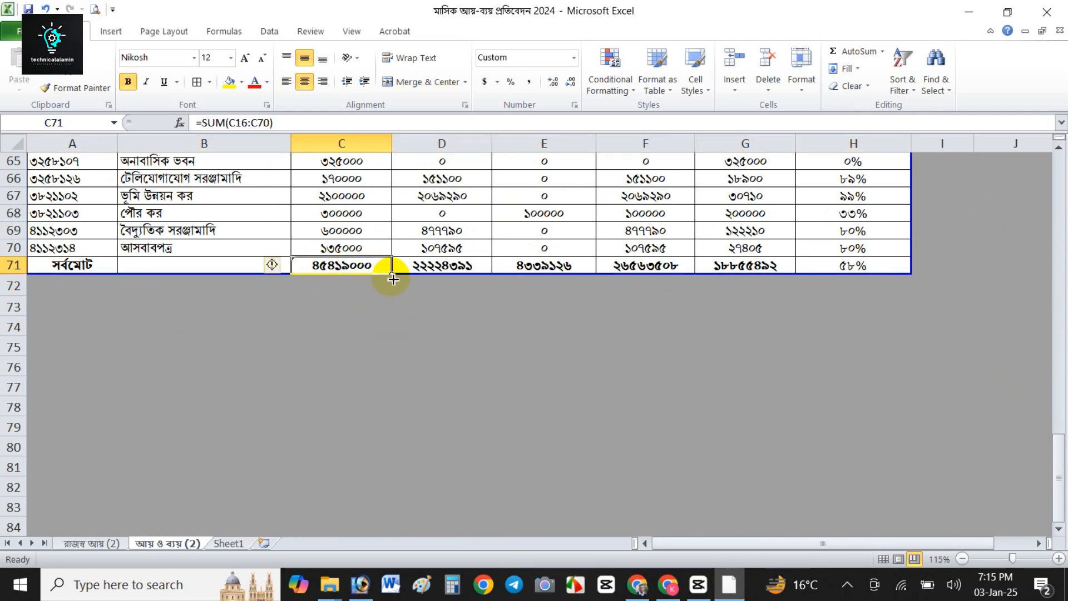
{"action": "left_click_drag", "start_coordinate": [394, 279], "coordinate": [764, 281]}
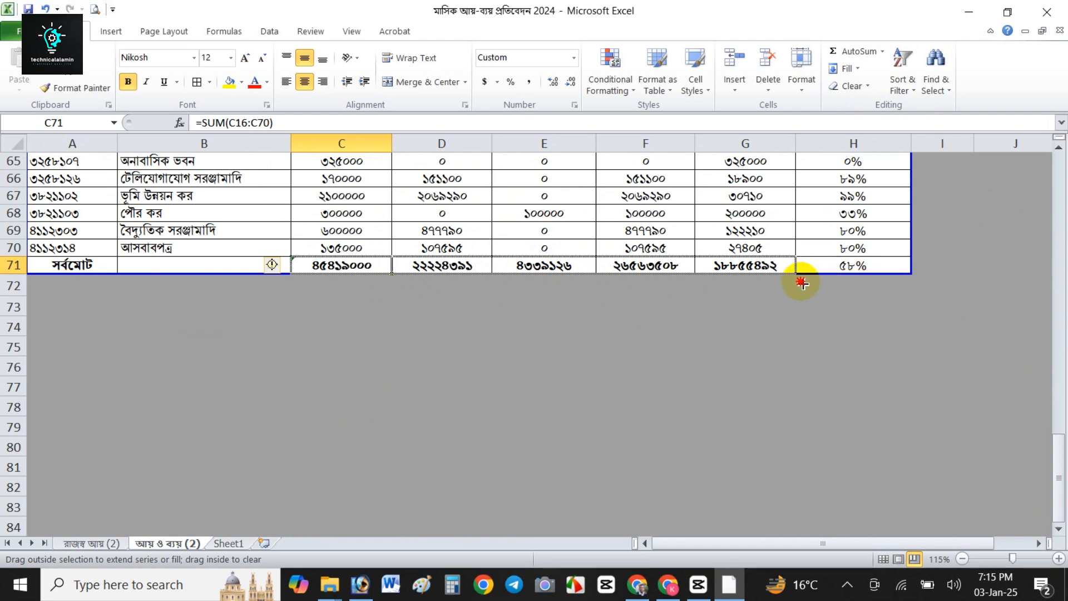
{"action": "left_click_drag", "start_coordinate": [862, 283], "coordinate": [864, 285]}
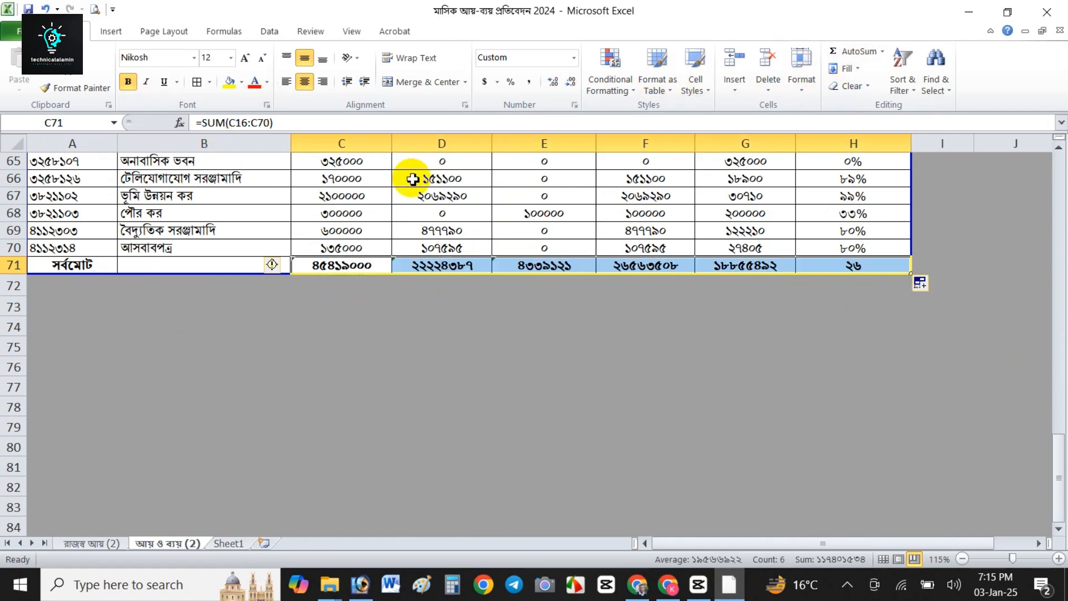
{"action": "key", "text": "ctrl+z"}
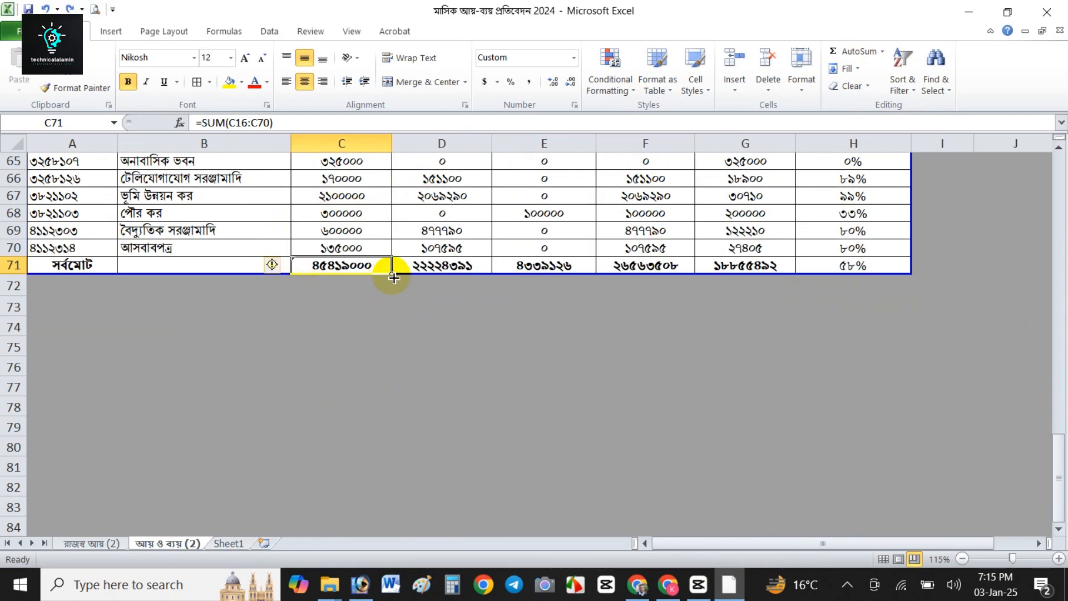
{"action": "left_click_drag", "start_coordinate": [394, 278], "coordinate": [788, 278]}
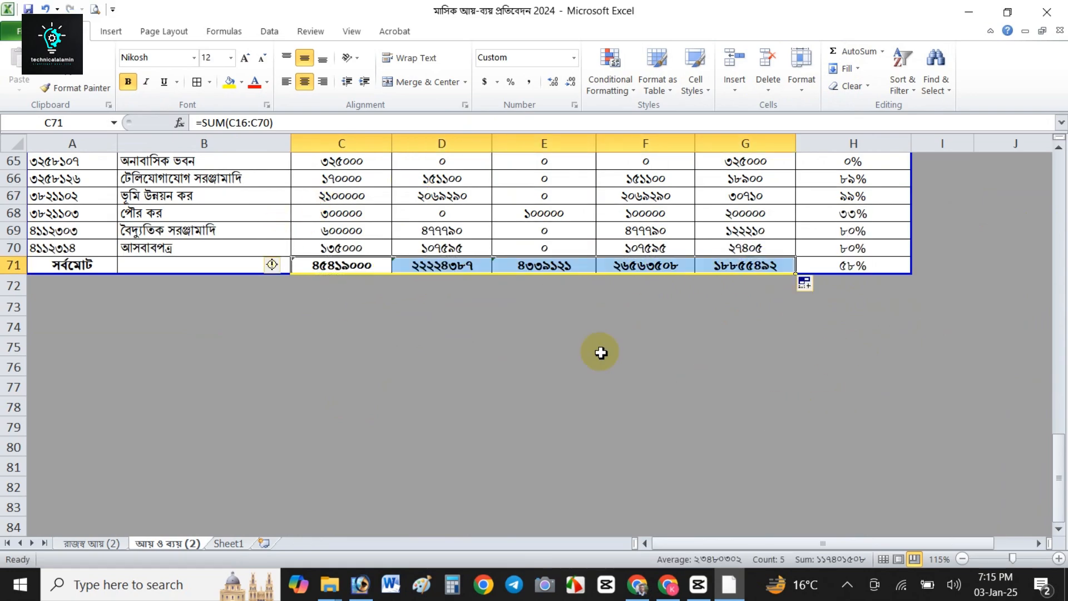
Inspect the formulas of the শূন্য পদ row in the জনবল table, checking B10, C10, E10 and the total in F10.
{"action": "scroll", "coordinate": [601, 352], "scroll_direction": "up", "scroll_amount": 20}
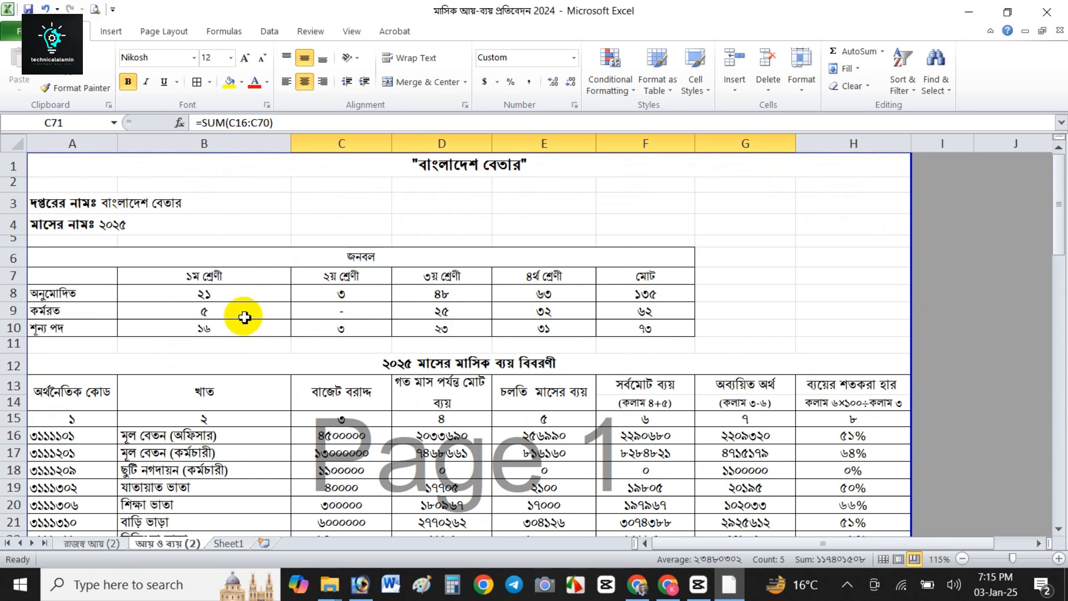
{"action": "left_click", "coordinate": [212, 327]}
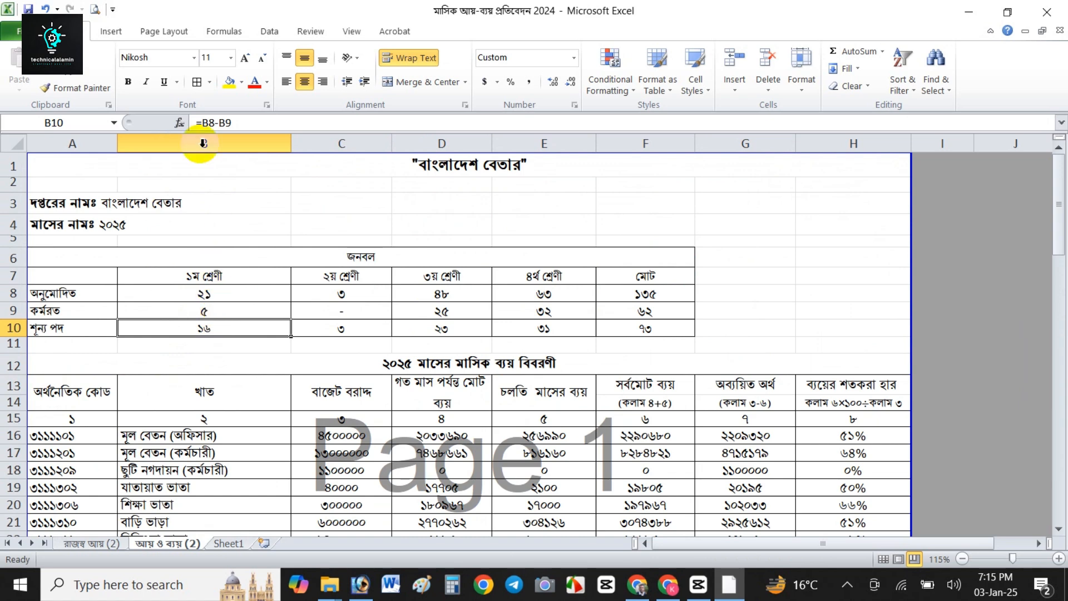
{"action": "double_click", "coordinate": [213, 330]}
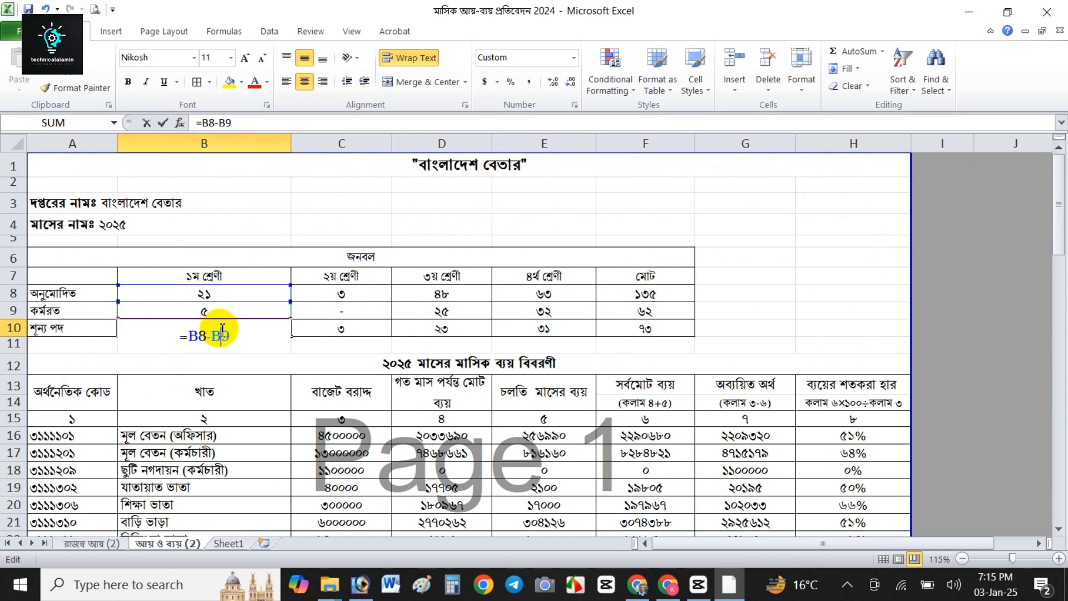
{"action": "key", "text": "Return"}
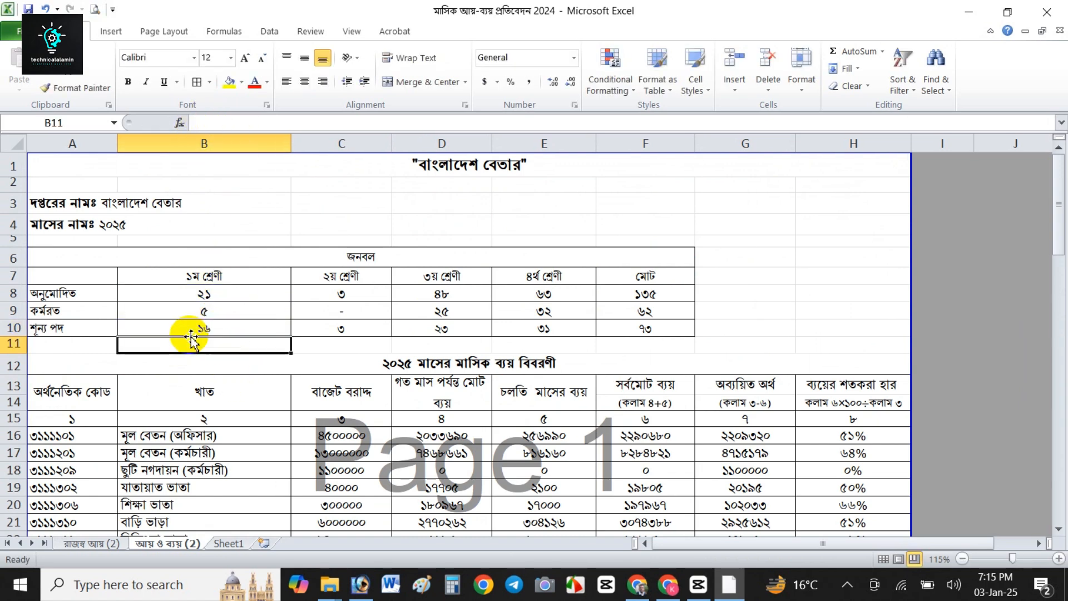
{"action": "left_click", "coordinate": [356, 333]}
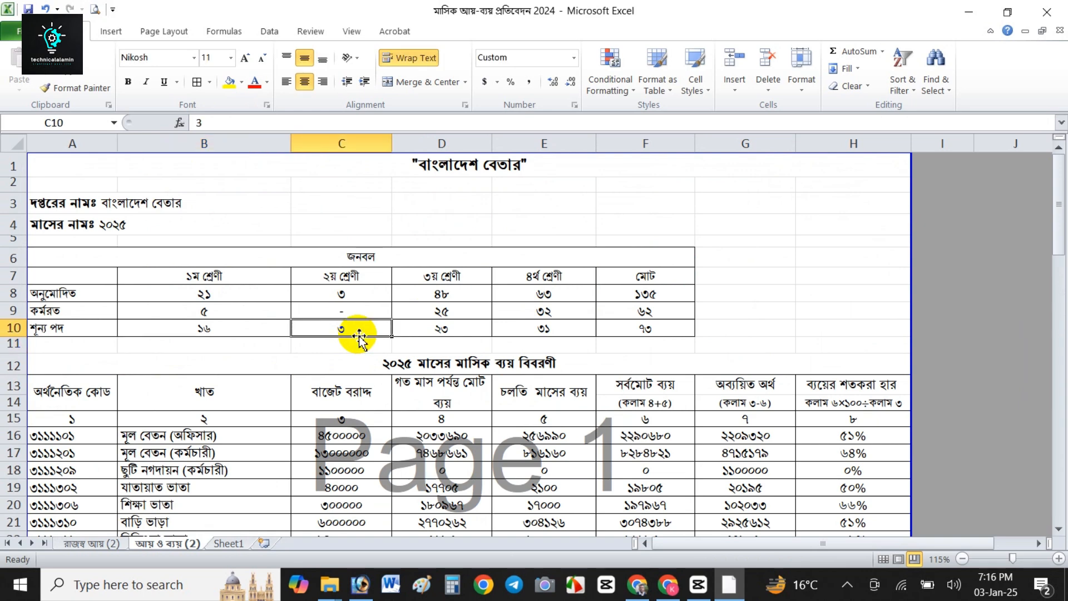
{"action": "left_click", "coordinate": [549, 331]}
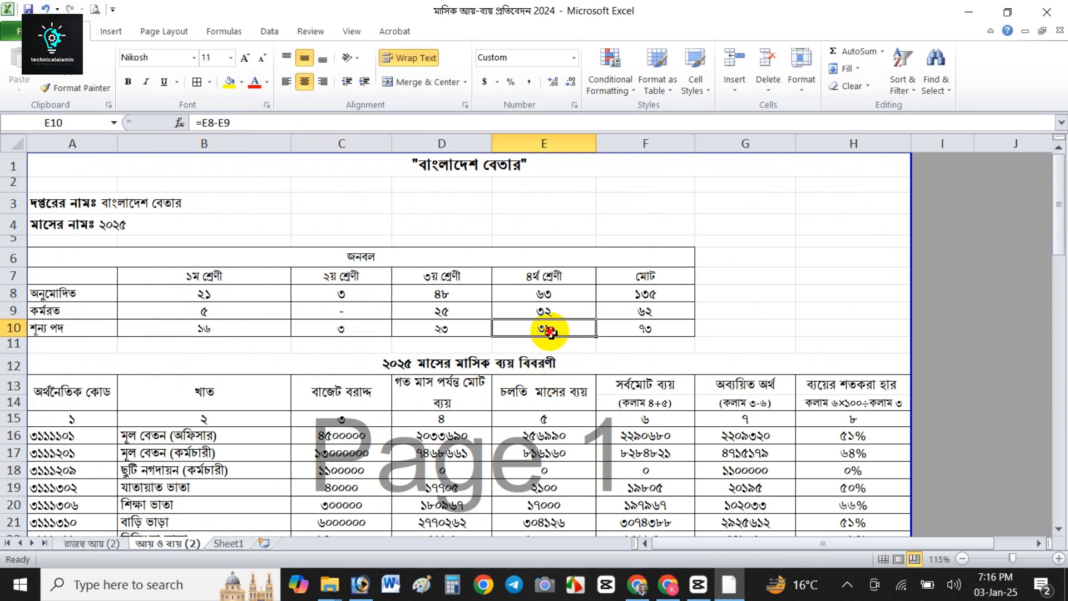
{"action": "left_click", "coordinate": [666, 333]}
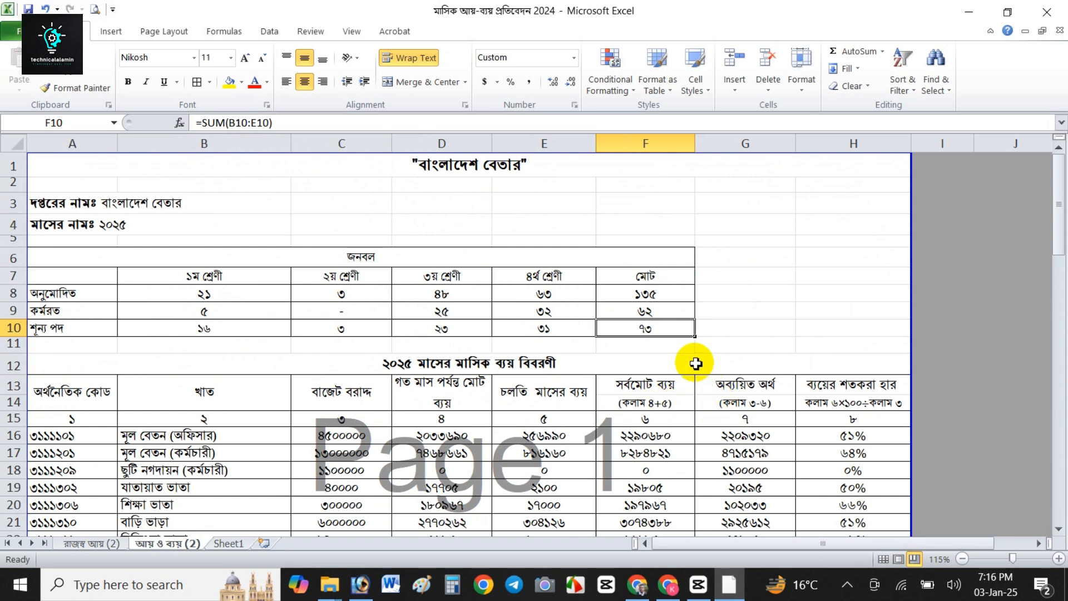
Clear the শূন্য পদ total in F10, undo the deletion and examine the cell's SUM formula.
{"action": "left_click", "coordinate": [692, 362]}
{"action": "left_click", "coordinate": [679, 329]}
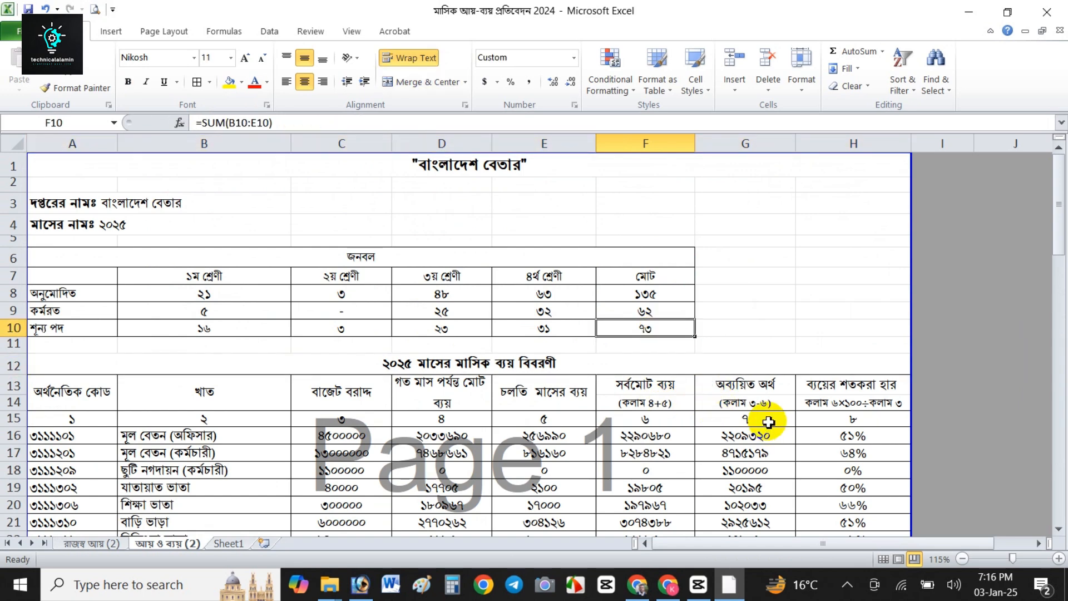
{"action": "key", "text": "Delete"}
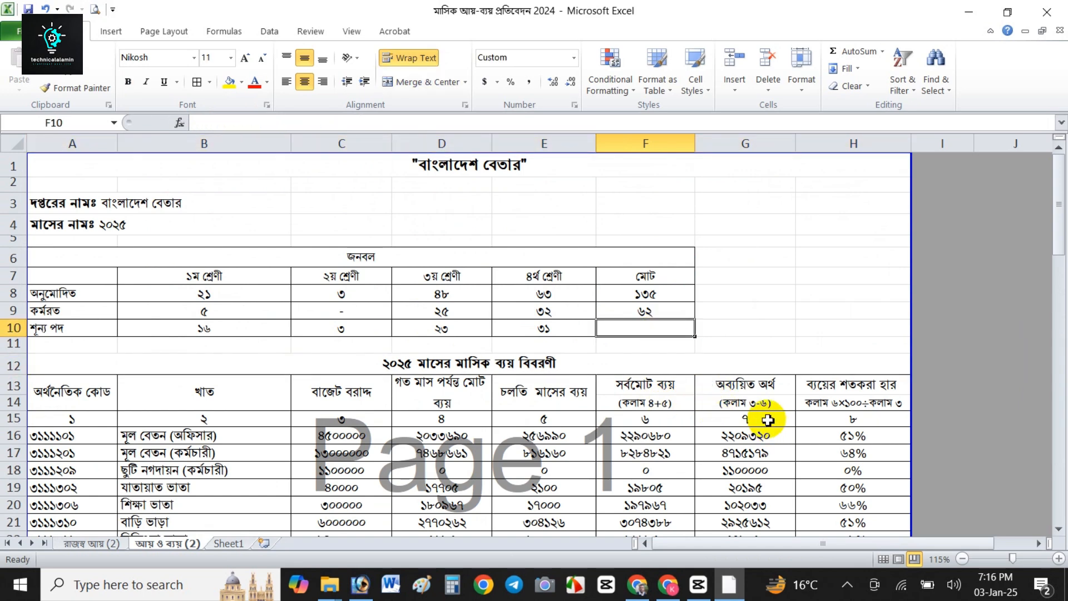
{"action": "key", "text": "ctrl+z"}
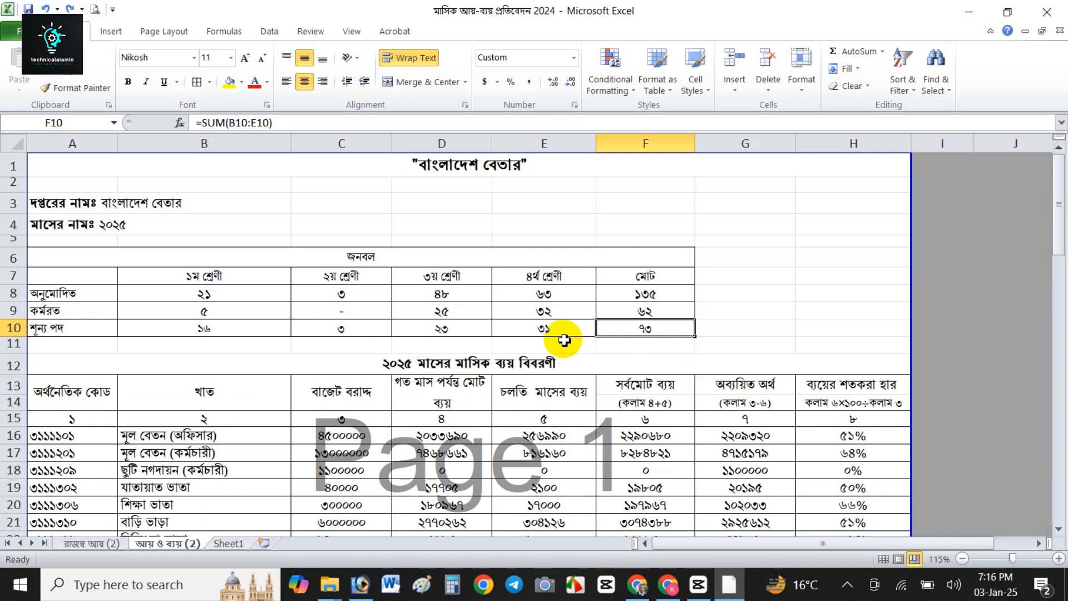
{"action": "double_click", "coordinate": [646, 331]}
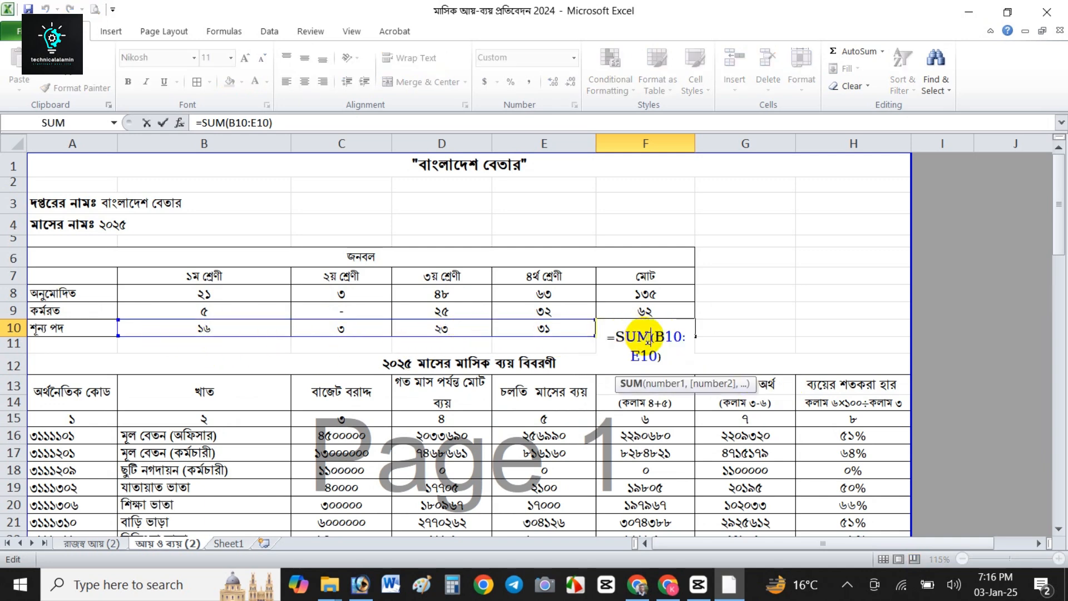
{"action": "key", "text": "Return"}
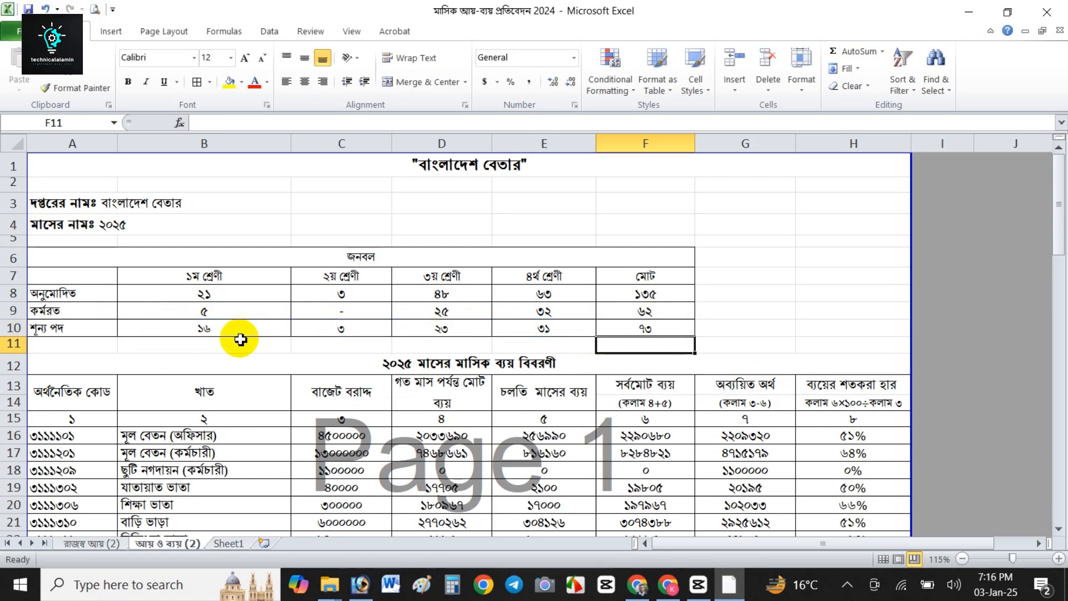
Redo the শূন্য পদ total in F10 with AutoSum, correcting the range so the formula reads =SUM(B10:E10).
{"action": "left_click", "coordinate": [652, 329]}
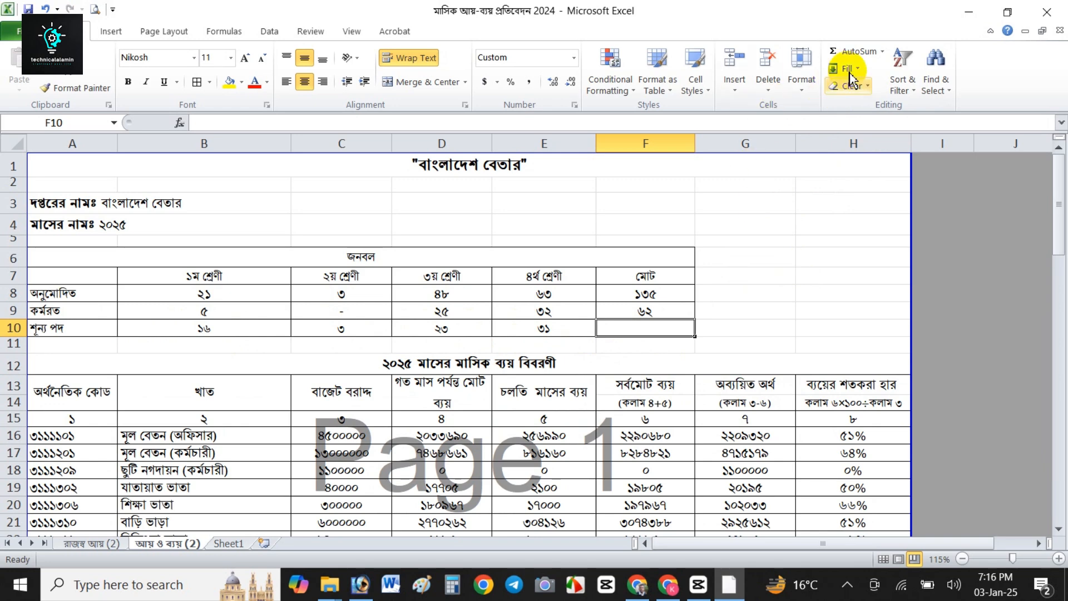
{"action": "left_click", "coordinate": [857, 51]}
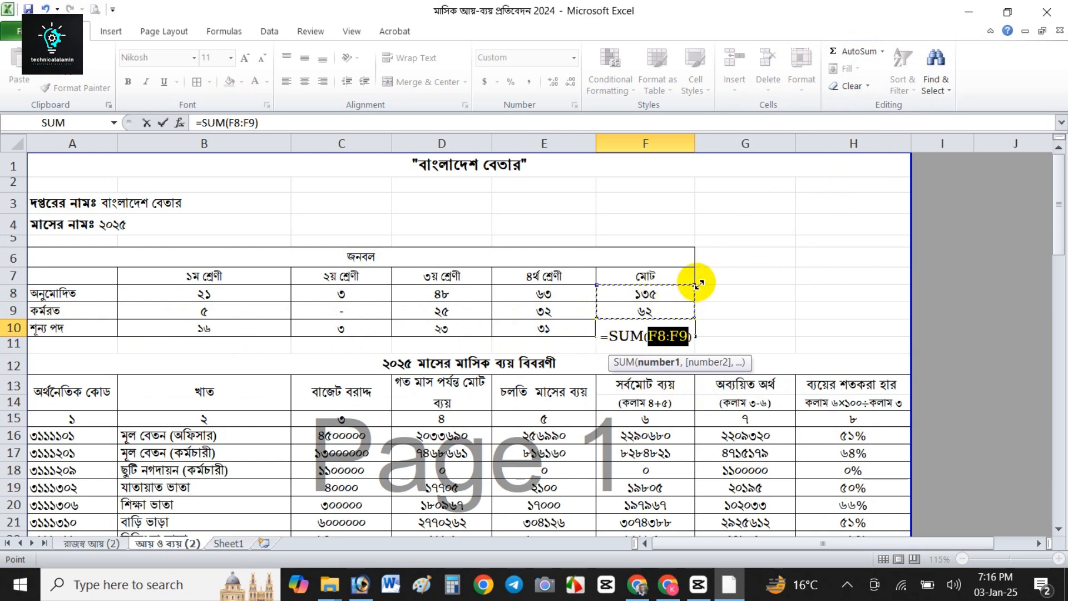
{"action": "left_click_drag", "start_coordinate": [671, 284], "coordinate": [132, 339]}
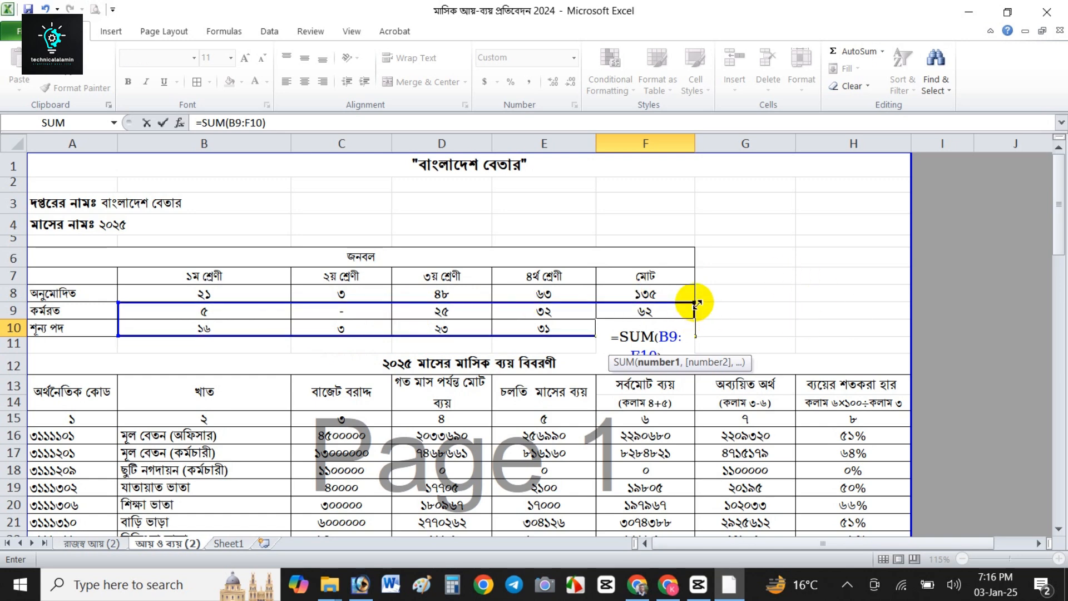
{"action": "left_click_drag", "start_coordinate": [696, 302], "coordinate": [602, 319]}
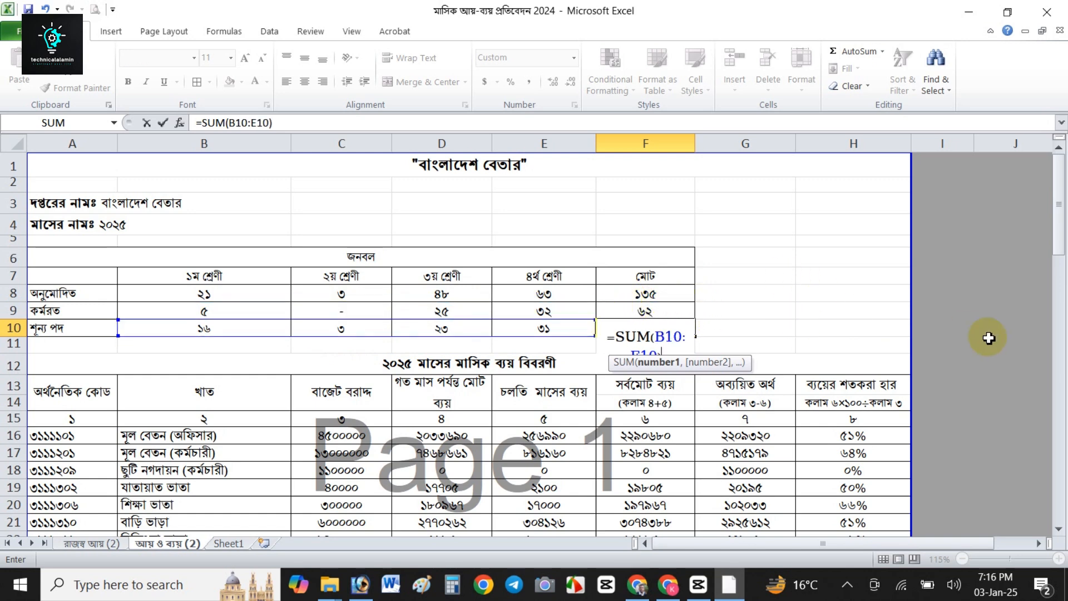
{"action": "key", "text": "Return"}
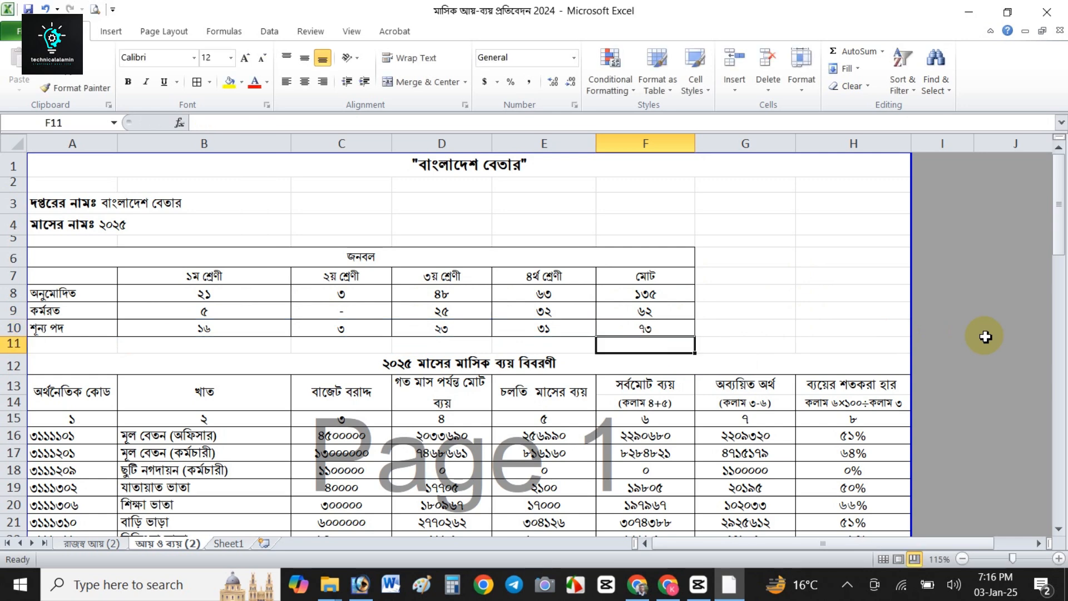
{"action": "left_click", "coordinate": [675, 327]}
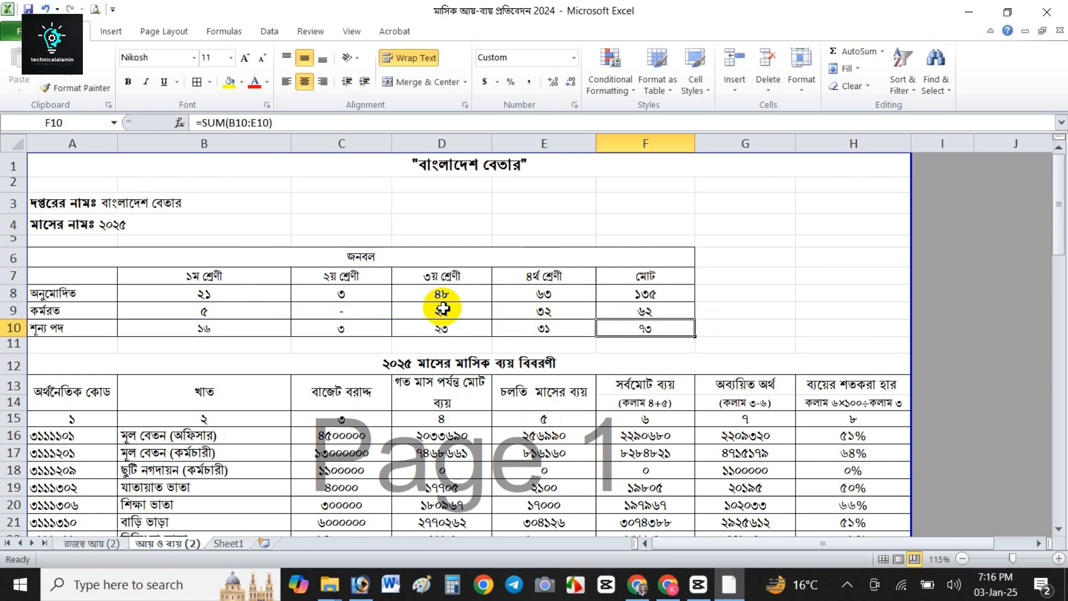
Go to the Sheet1 practice sheet and add a new blank worksheet after it.
{"action": "scroll", "coordinate": [443, 307], "scroll_direction": "down", "scroll_amount": 2}
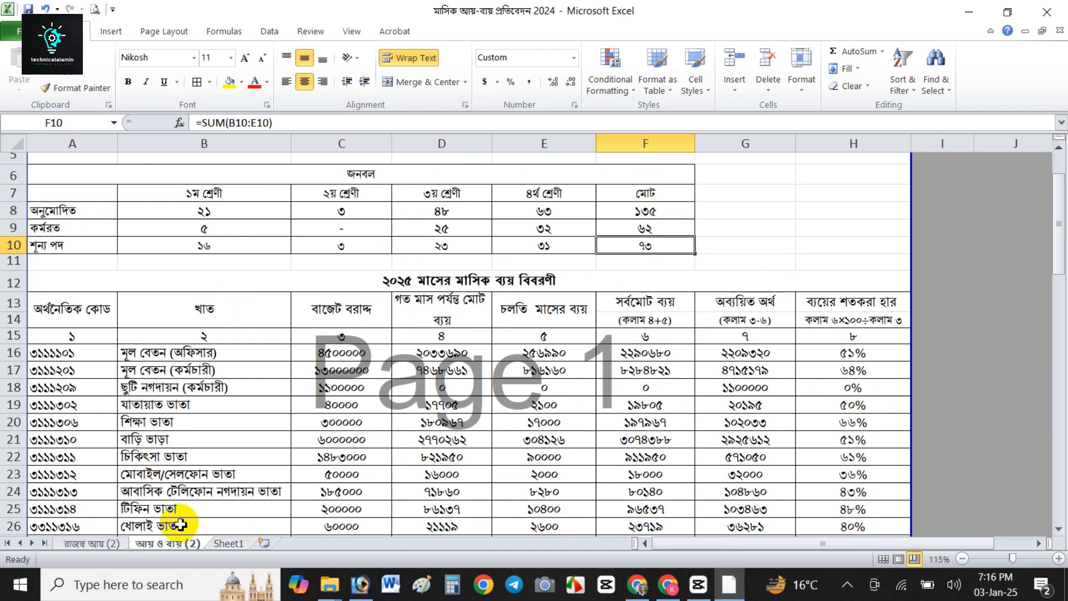
{"action": "left_click", "coordinate": [241, 545]}
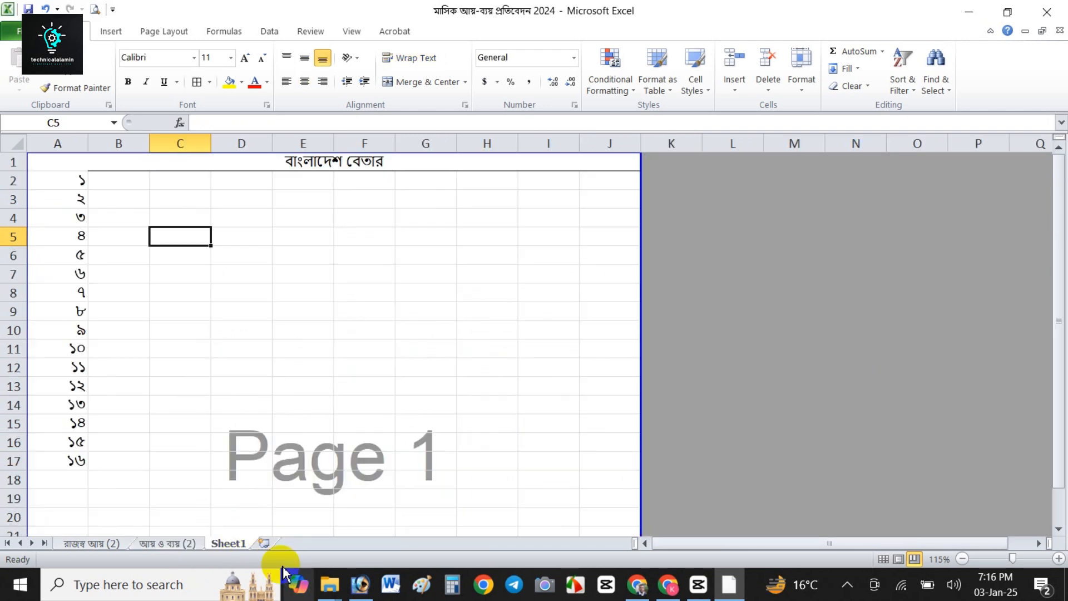
{"action": "left_click", "coordinate": [265, 544]}
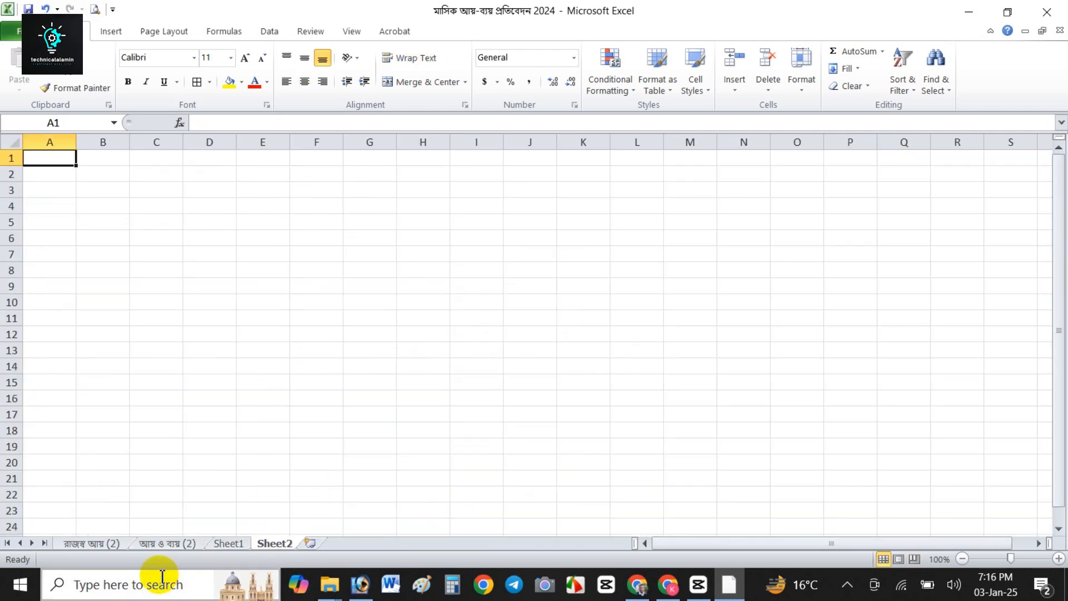
Look over the রাজস্ব আয় (2) sheet and the expense rows down to the grand total on আয় ও ব্যয় (2).
{"action": "left_click", "coordinate": [93, 544]}
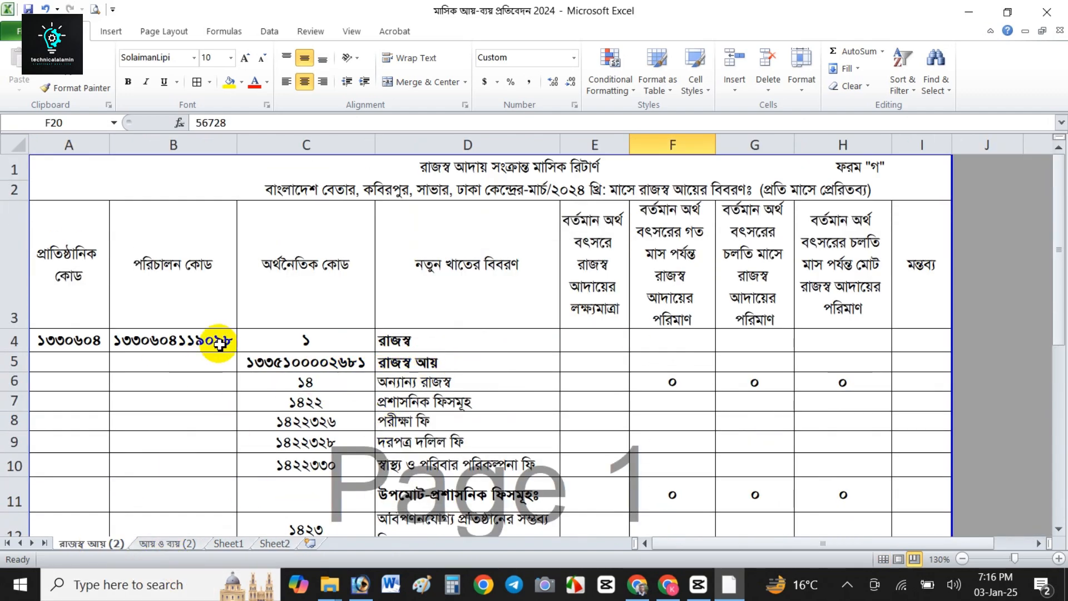
{"action": "left_click", "coordinate": [166, 546]}
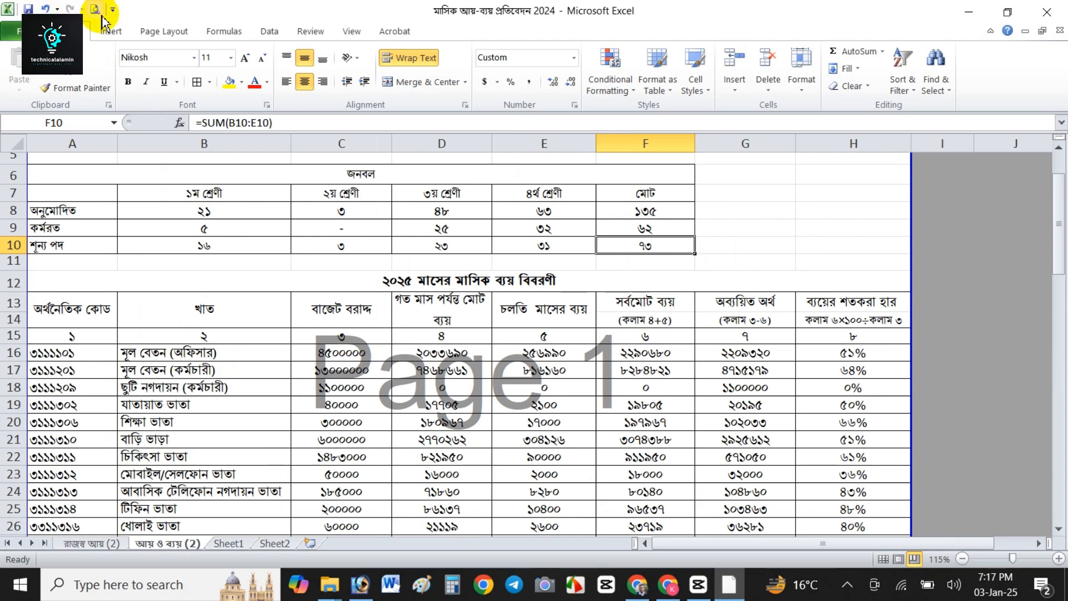
{"action": "scroll", "coordinate": [289, 379], "scroll_direction": "down", "scroll_amount": 5}
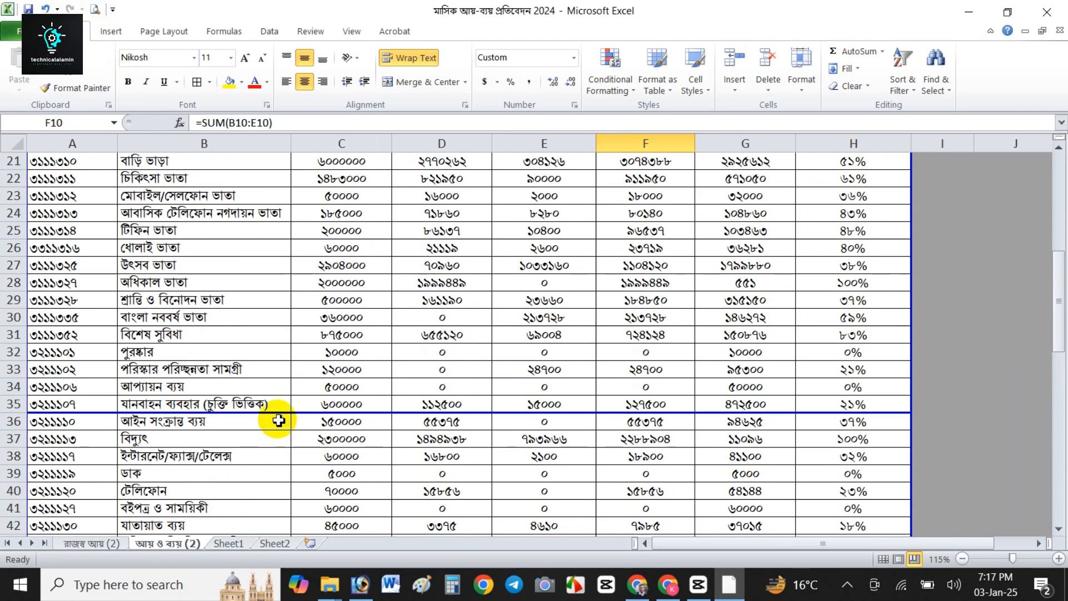
{"action": "scroll", "coordinate": [389, 434], "scroll_direction": "down", "scroll_amount": 13}
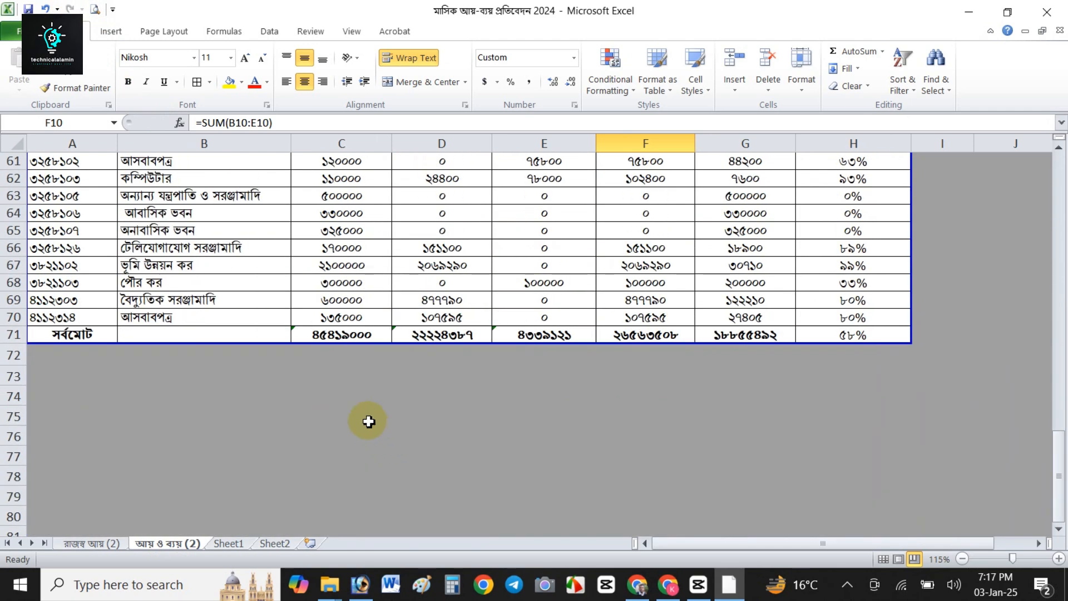
{"action": "scroll", "coordinate": [369, 421], "scroll_direction": "up", "scroll_amount": 8}
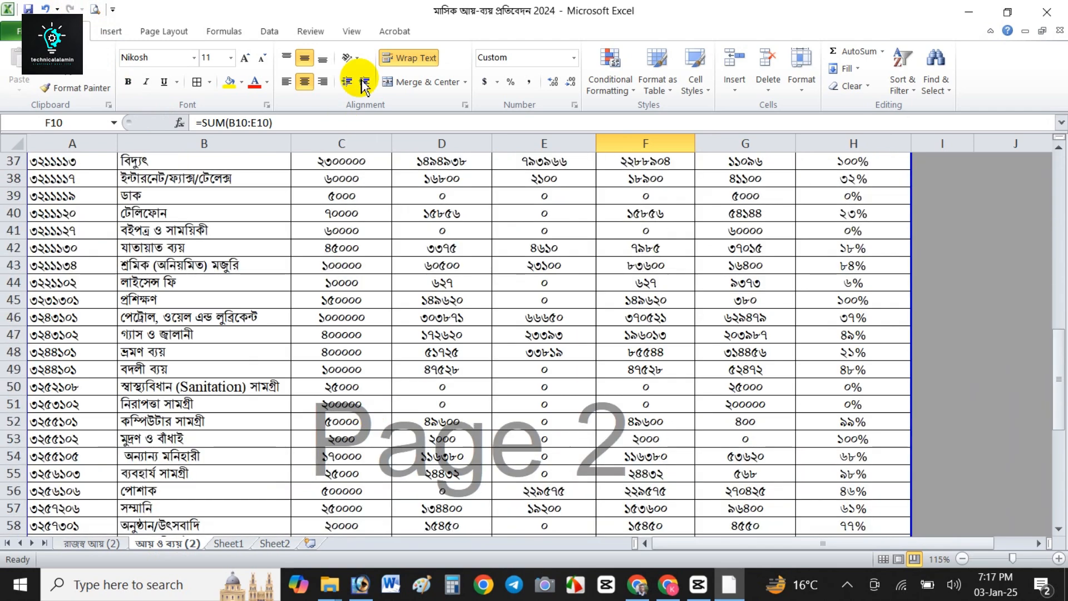
Zoom the আয় ও ব্যয় (2) sheet out to 40% to view both report pages together.
{"action": "left_click", "coordinate": [963, 559]}
{"action": "left_click", "coordinate": [963, 559]}
{"action": "left_click", "coordinate": [963, 559]}
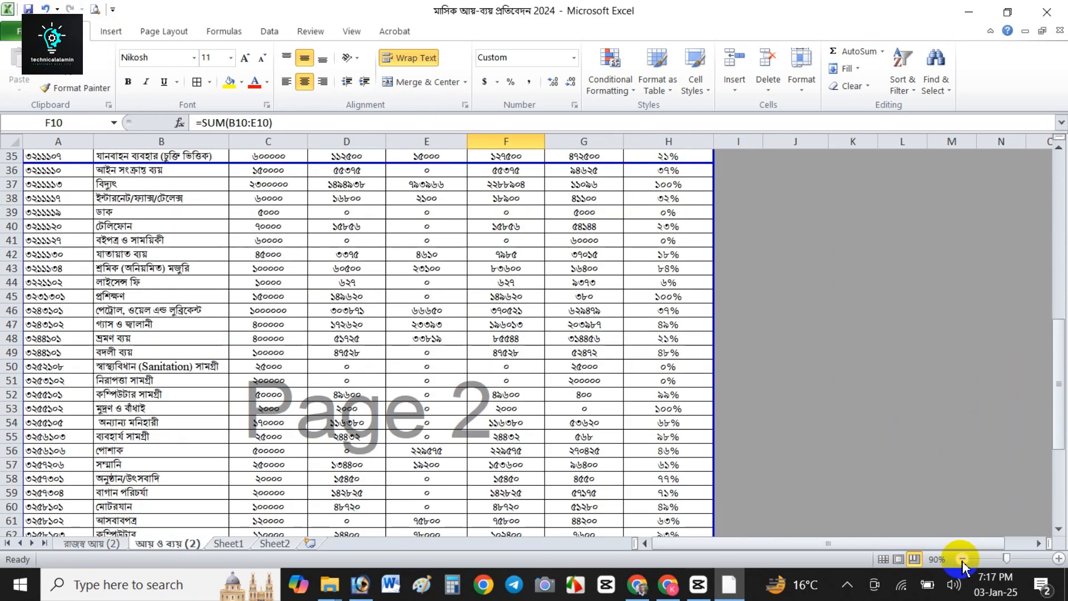
{"action": "left_click", "coordinate": [963, 559]}
{"action": "left_click", "coordinate": [963, 559]}
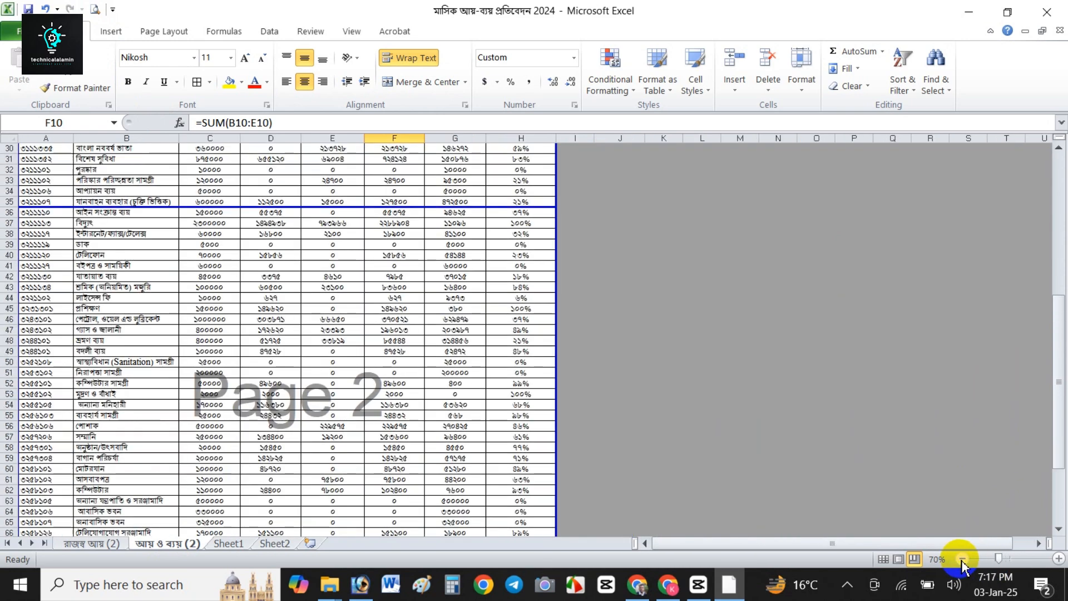
{"action": "left_click", "coordinate": [962, 559]}
{"action": "left_click", "coordinate": [963, 559]}
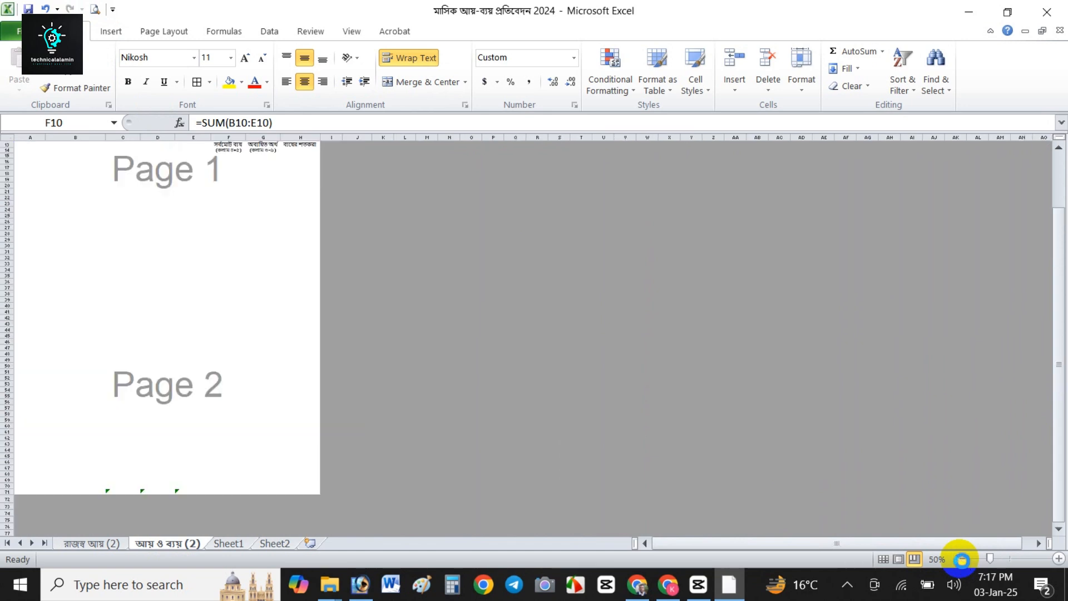
{"action": "left_click", "coordinate": [962, 560]}
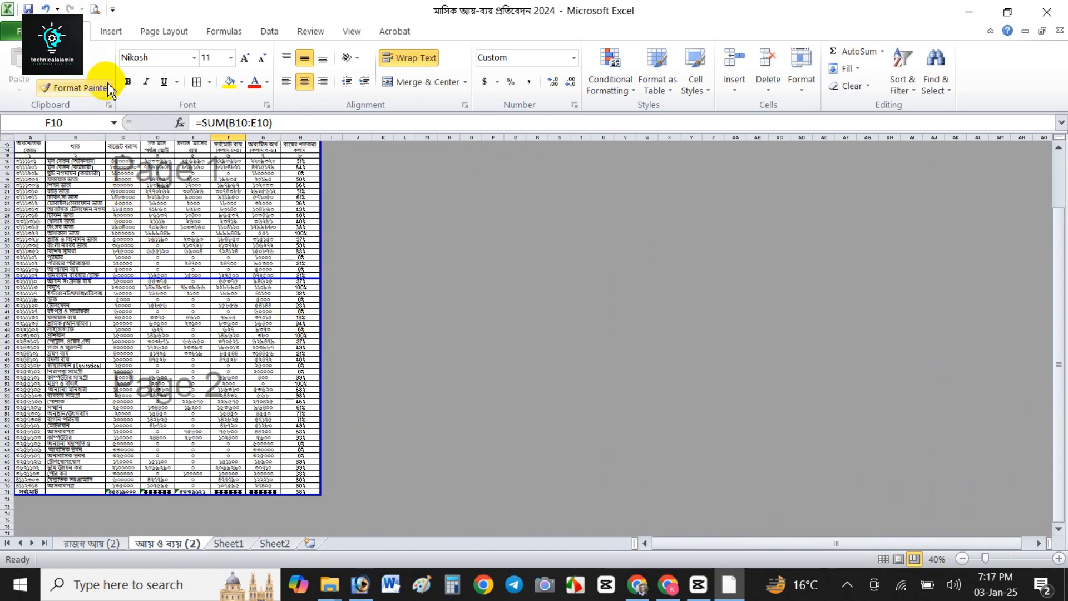
Preview both landscape A4 pages of the আয় ও ব্যয় (2) report as they would print, and return to the sheet.
{"action": "left_click", "coordinate": [99, 11]}
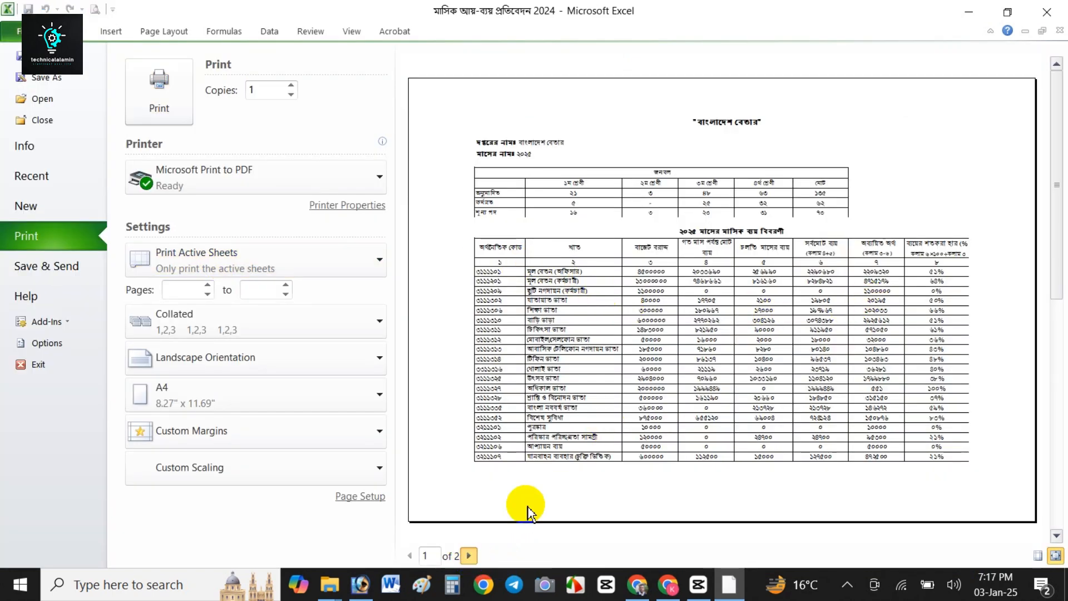
{"action": "scroll", "coordinate": [723, 306], "scroll_direction": "down", "scroll_amount": 1}
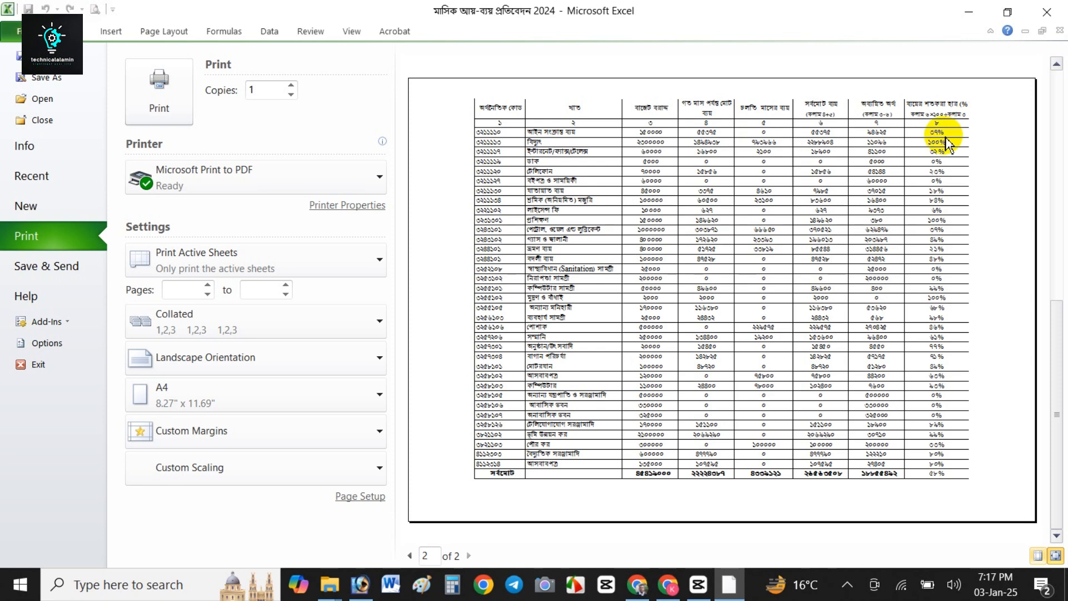
{"action": "key", "text": "Escape"}
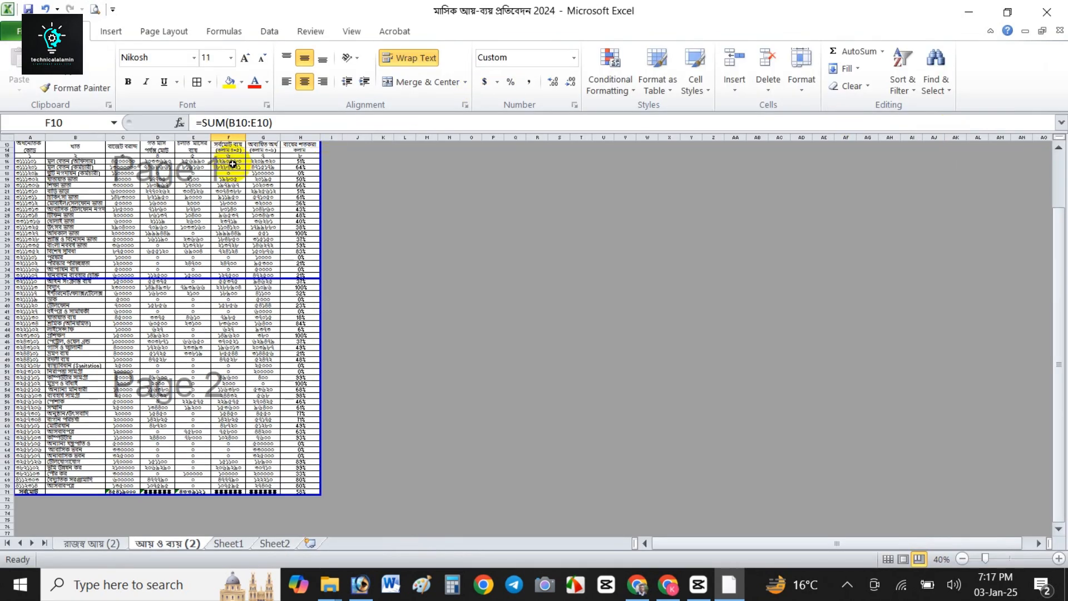
Check the Portrait and Landscape orientation options for the report without choosing either.
{"action": "left_click", "coordinate": [147, 32]}
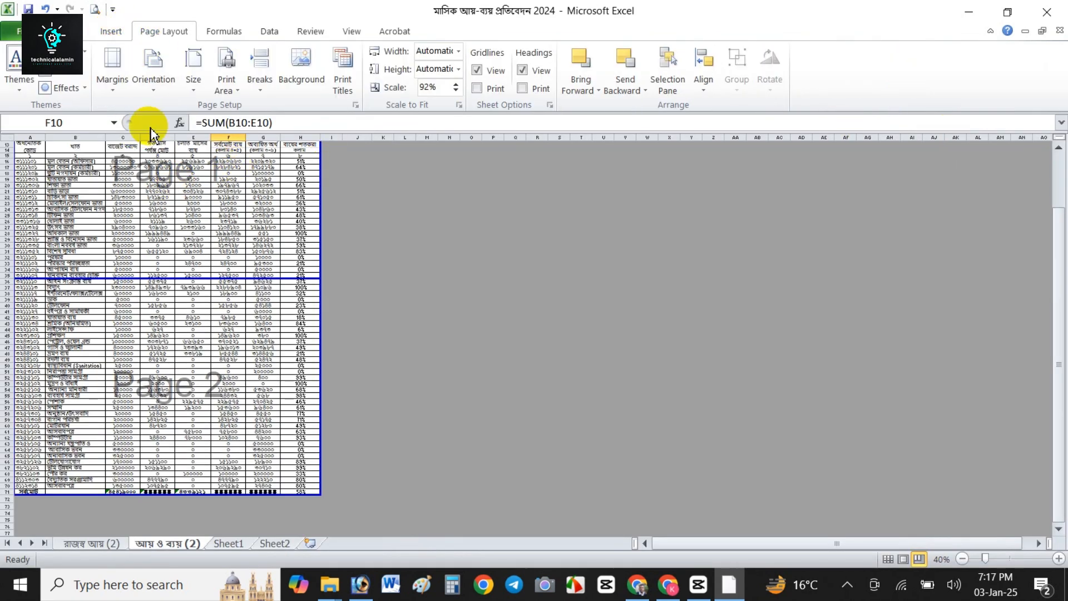
{"action": "left_click", "coordinate": [167, 92]}
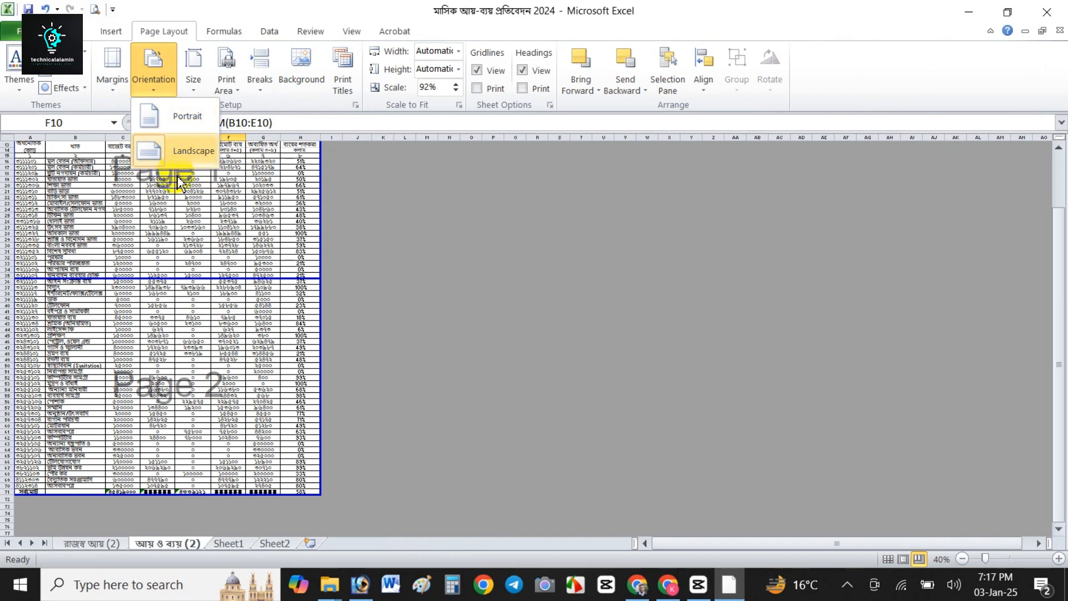
{"action": "left_click", "coordinate": [174, 240]}
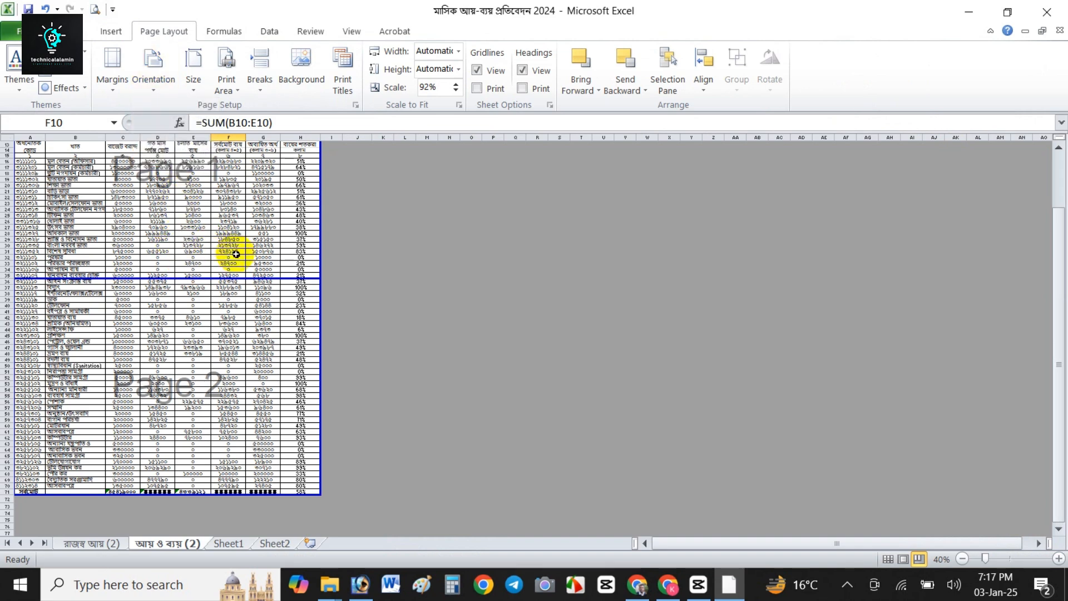
Enlarge the আয় ও ব্যয় (2) sheet to 100% and look over the report down to the সর্বমোট row.
{"action": "scroll", "coordinate": [236, 243], "scroll_direction": "up", "scroll_amount": 8, "text": "ctrl"}
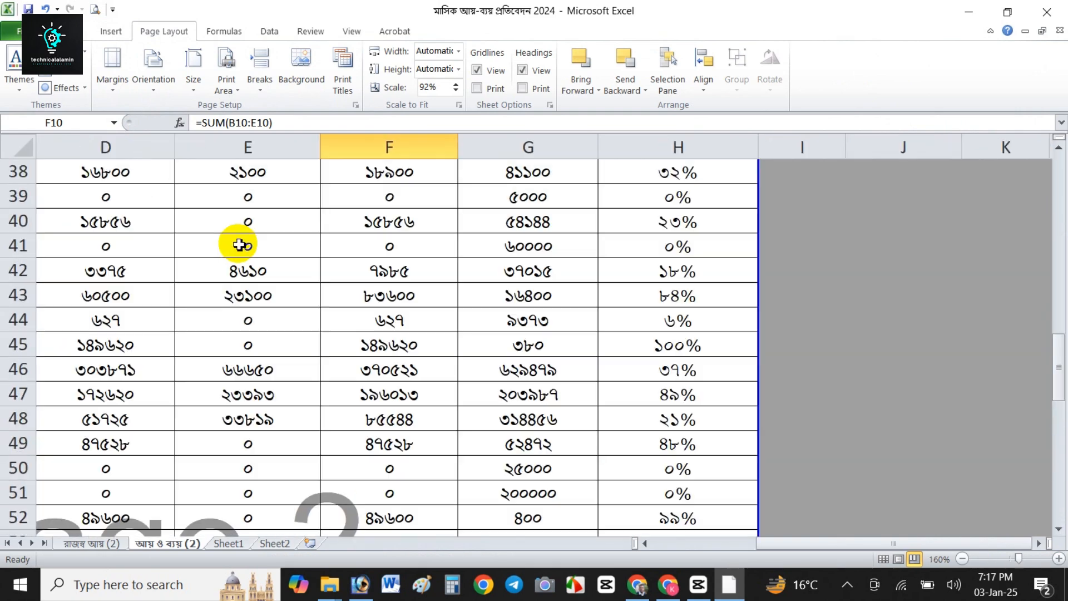
{"action": "scroll", "coordinate": [388, 358], "scroll_direction": "up", "scroll_amount": 12}
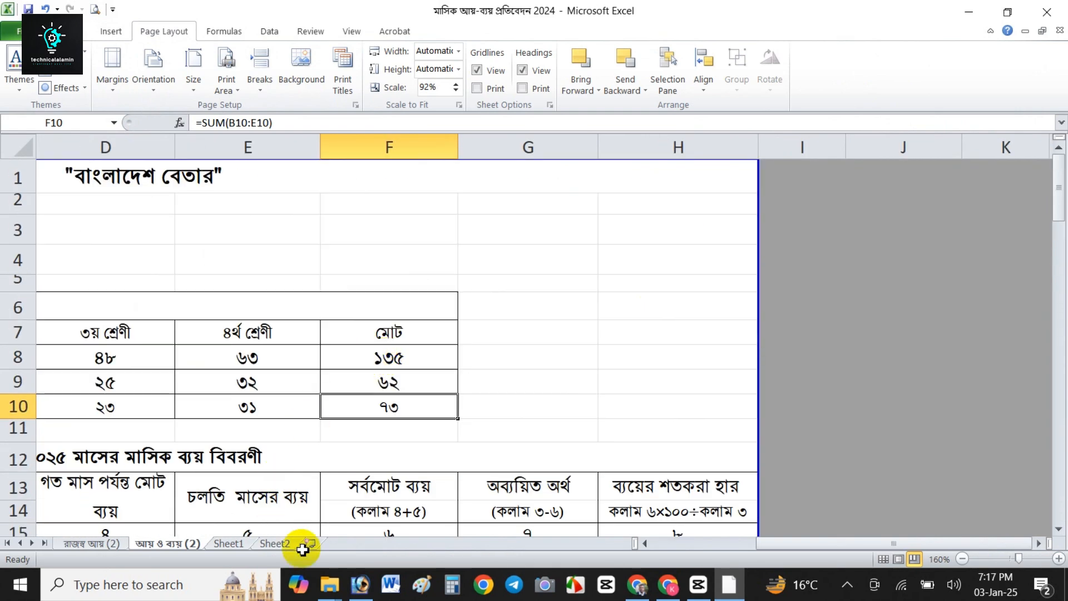
{"action": "left_click", "coordinate": [241, 545]}
{"action": "left_click", "coordinate": [176, 545]}
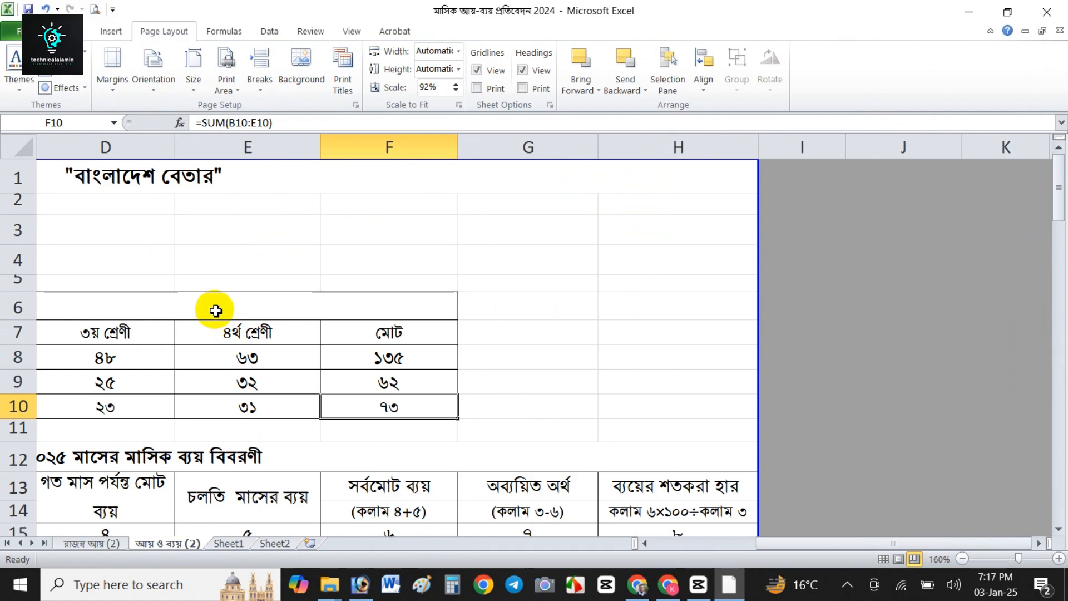
{"action": "scroll", "coordinate": [305, 329], "scroll_direction": "down", "scroll_amount": 6}
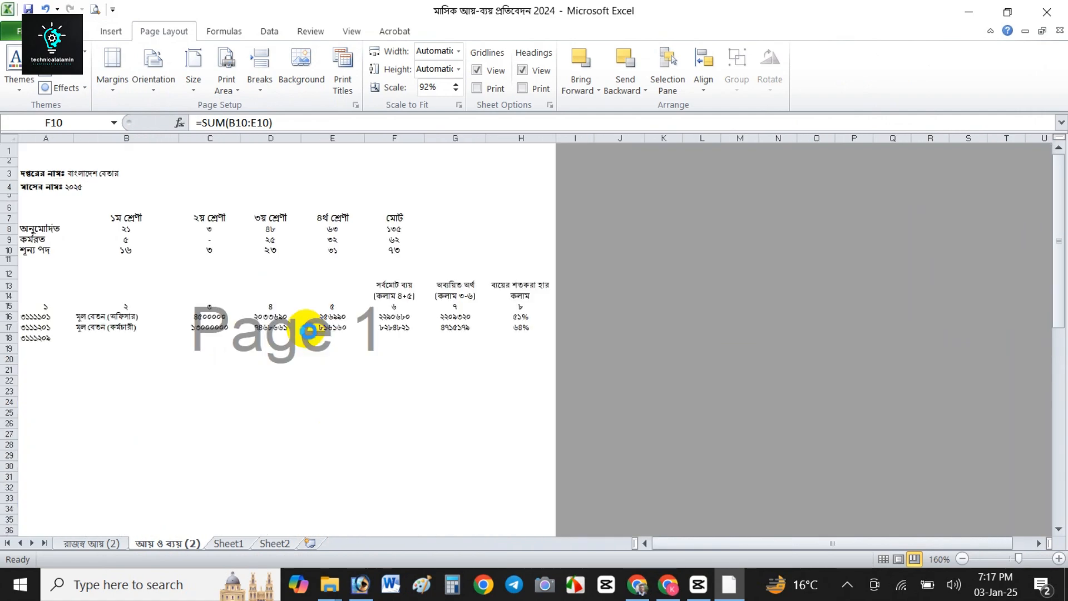
{"action": "scroll", "coordinate": [305, 329], "scroll_direction": "down", "scroll_amount": 4}
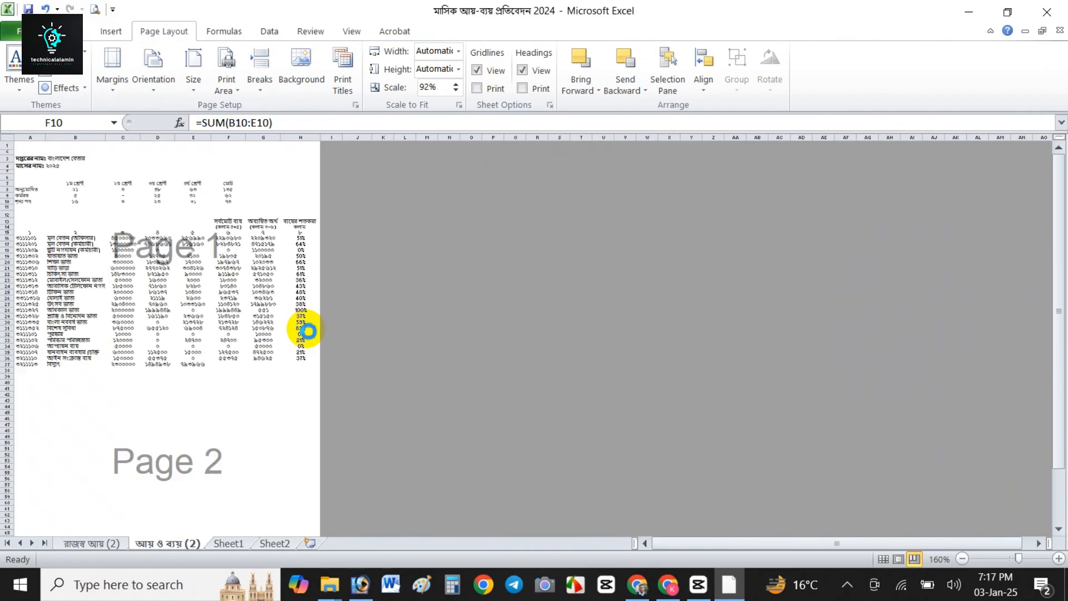
{"action": "scroll", "coordinate": [307, 331], "scroll_direction": "up", "scroll_amount": 5}
{"action": "scroll", "coordinate": [307, 331], "scroll_direction": "up", "scroll_amount": 1}
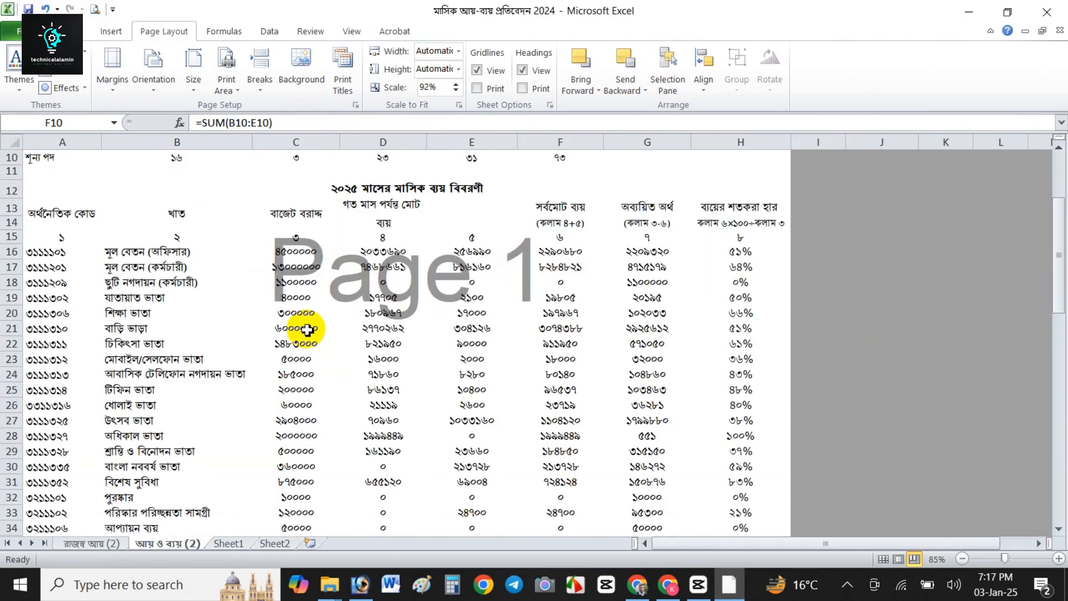
{"action": "scroll", "coordinate": [385, 337], "scroll_direction": "down", "scroll_amount": 16}
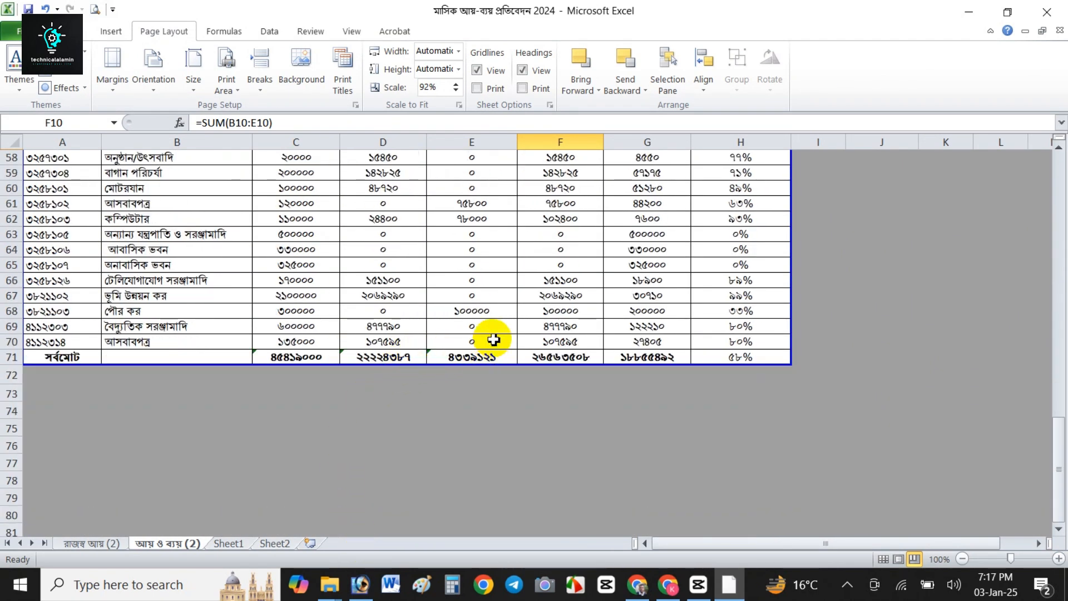
Clear the চলতি মাসের ব্যয় grand total in E71.
{"action": "left_click_drag", "start_coordinate": [489, 339], "coordinate": [492, 173]}
{"action": "left_click", "coordinate": [471, 355]}
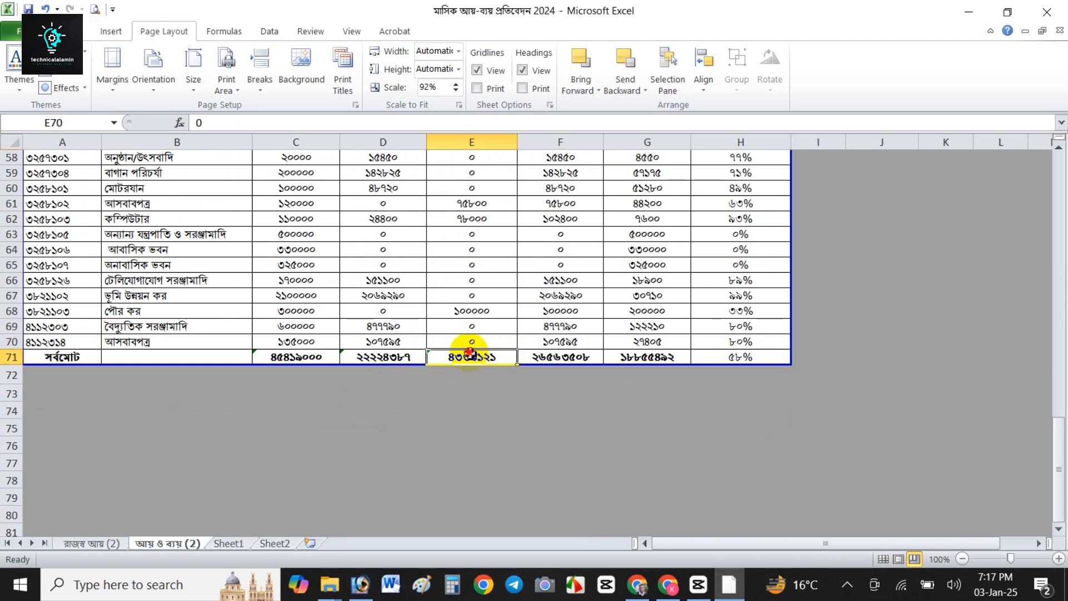
{"action": "key", "text": "Delete"}
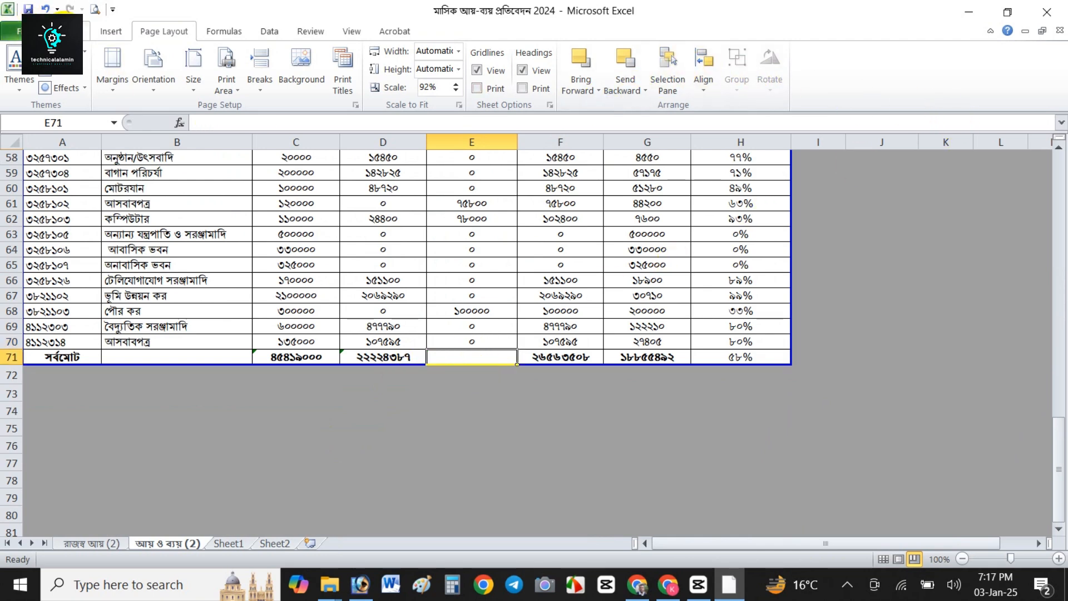
Recreate the E71 total with AutoSum, excluding the column-number row so the formula reads =SUM(E16:E70).
{"action": "left_click", "coordinate": [69, 31]}
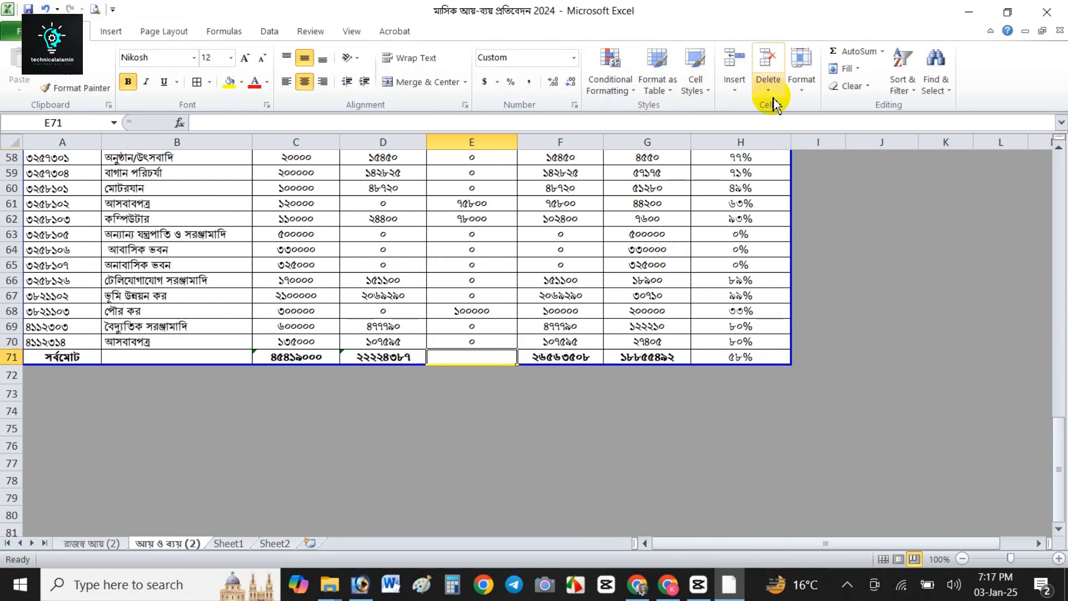
{"action": "left_click", "coordinate": [860, 55]}
{"action": "scroll", "coordinate": [473, 276], "scroll_direction": "up", "scroll_amount": 8}
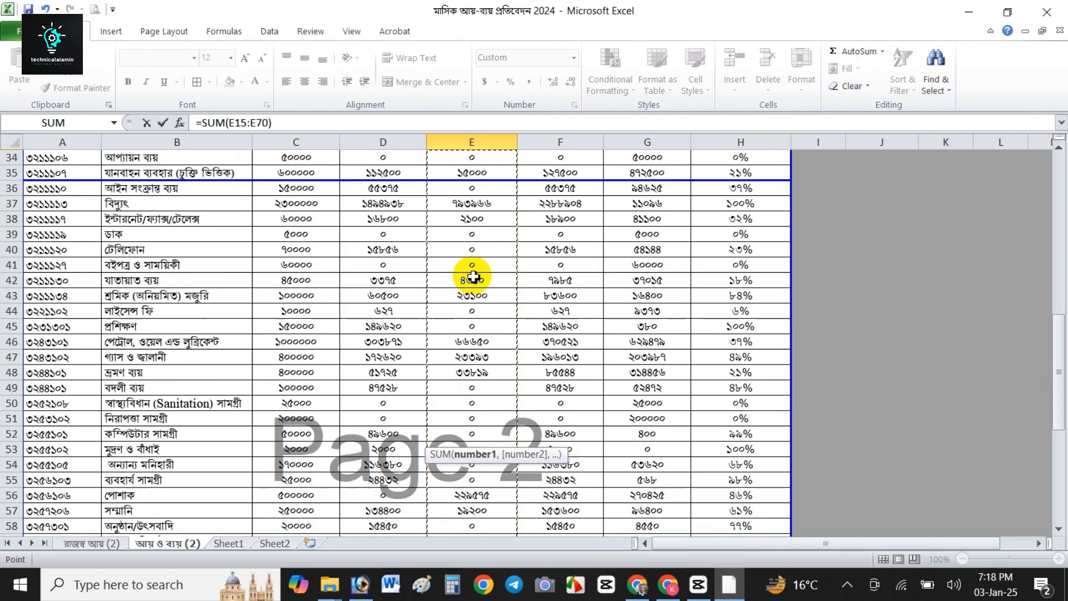
{"action": "scroll", "coordinate": [473, 276], "scroll_direction": "up", "scroll_amount": 12}
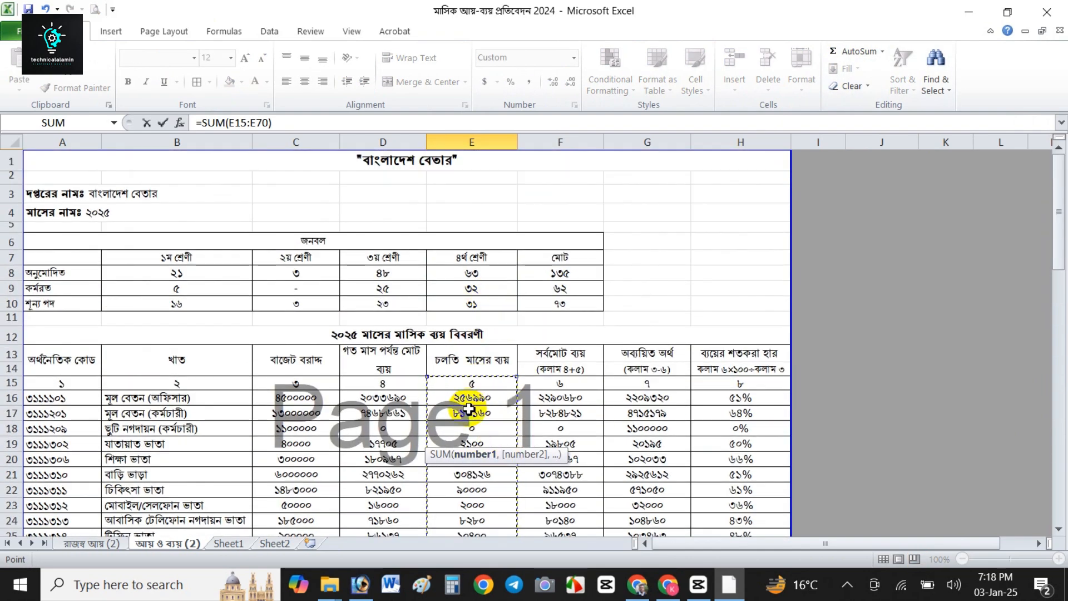
{"action": "left_click", "coordinate": [519, 378]}
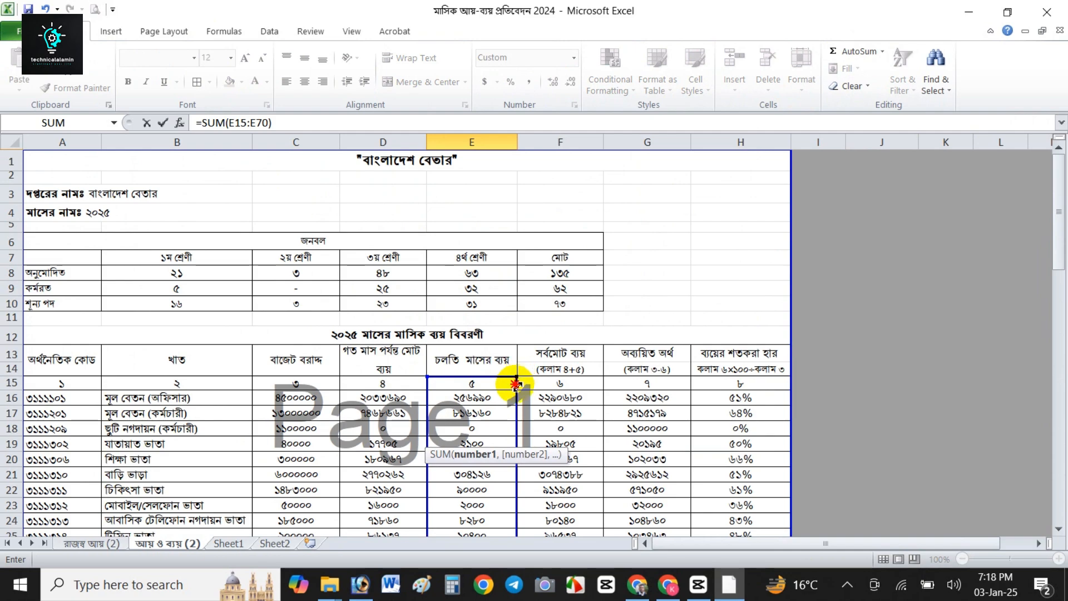
{"action": "left_click_drag", "start_coordinate": [517, 384], "coordinate": [470, 396]}
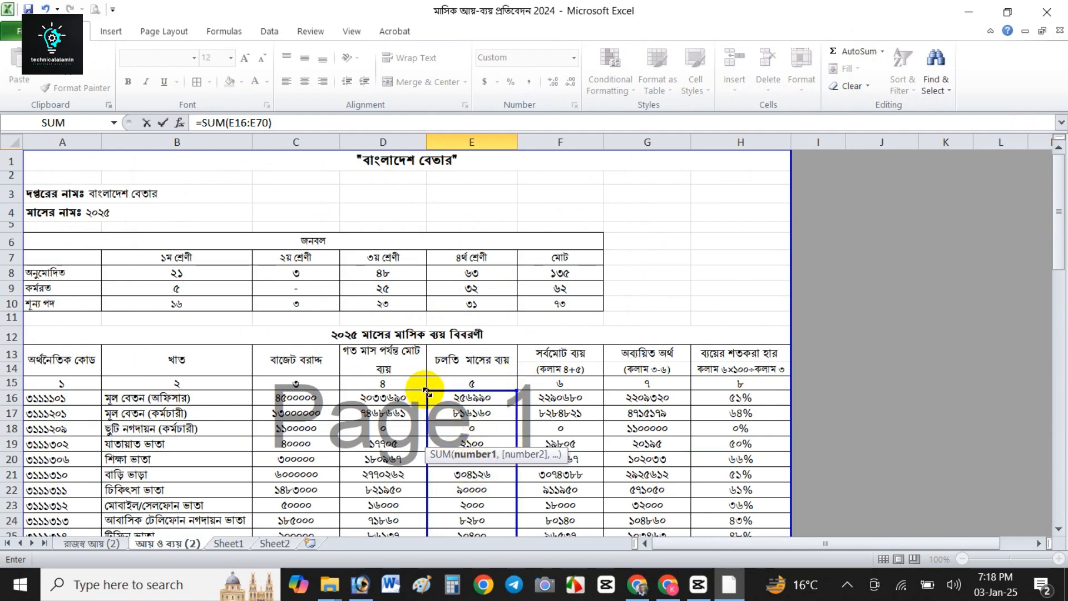
{"action": "scroll", "coordinate": [476, 457], "scroll_direction": "down", "scroll_amount": 17}
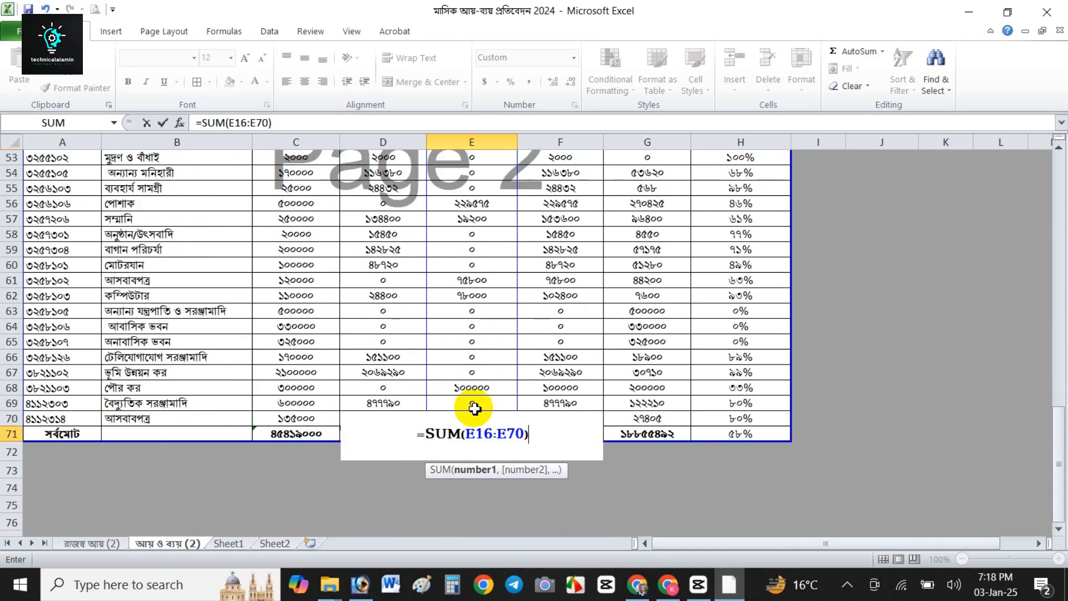
{"action": "scroll", "coordinate": [474, 417], "scroll_direction": "down", "scroll_amount": 3}
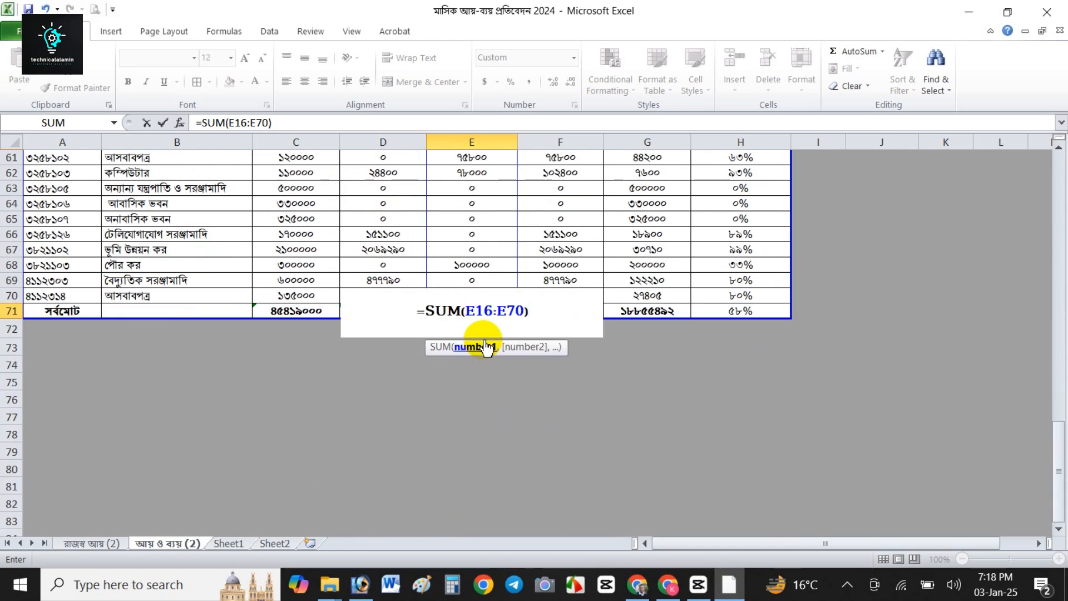
{"action": "key", "text": "Return"}
Inspect the expense percentage formula in H16 for মূল বেতন (অফিসার), leaving it unedited.
{"action": "scroll", "coordinate": [485, 342], "scroll_direction": "up", "scroll_amount": 19}
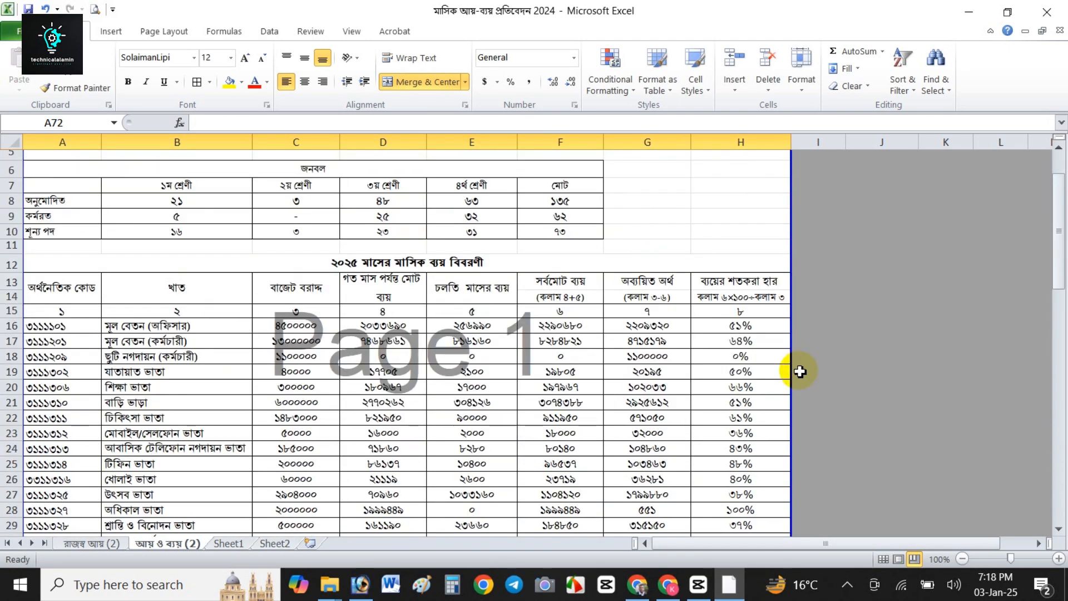
{"action": "double_click", "coordinate": [739, 326]}
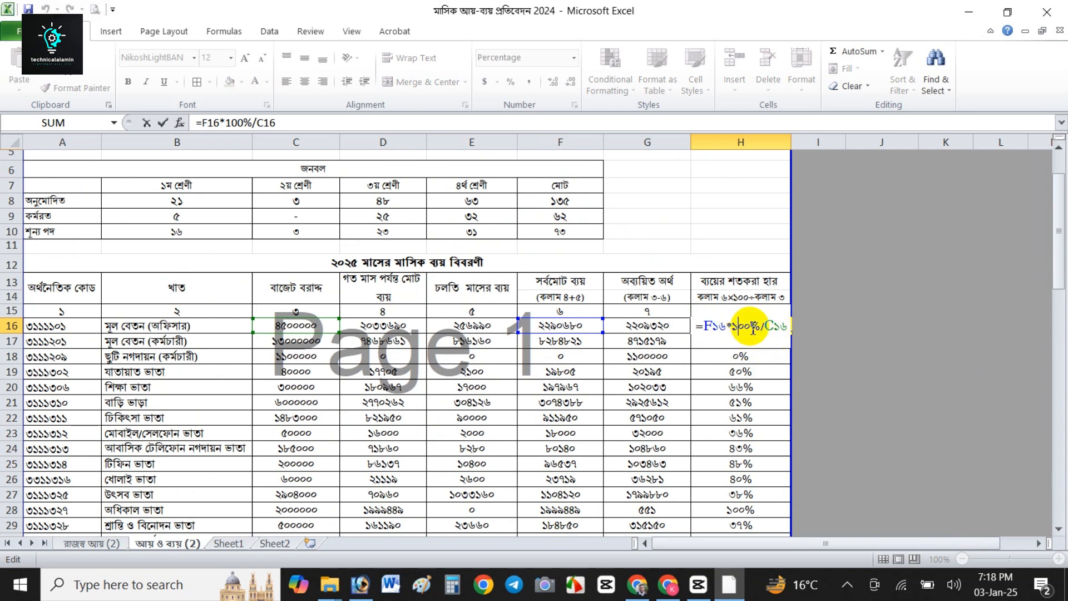
{"action": "left_click_drag", "start_coordinate": [750, 328], "coordinate": [740, 329]}
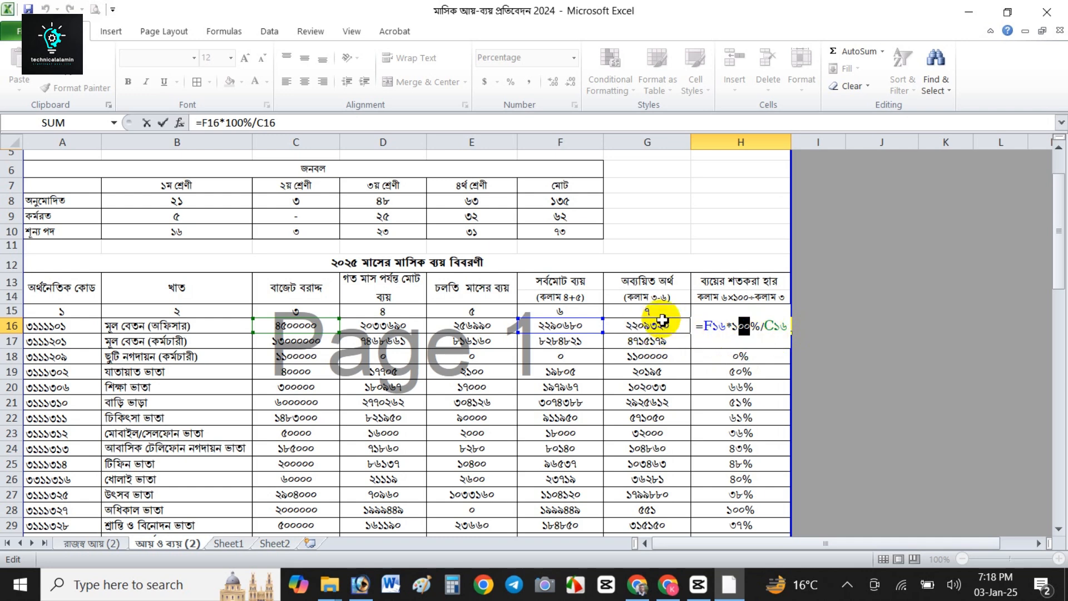
{"action": "key", "text": "Return"}
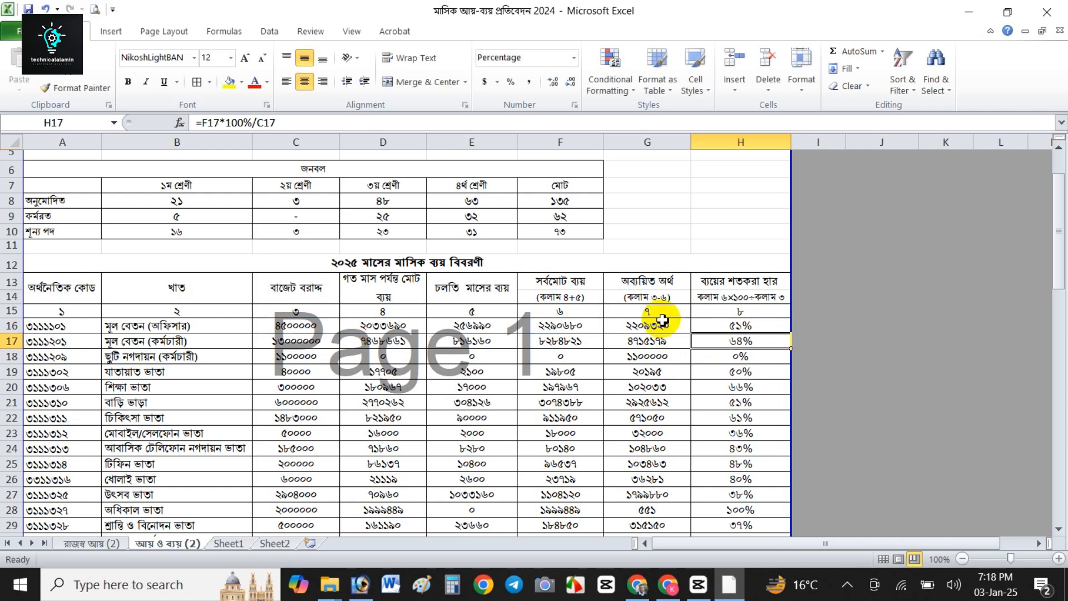
Review the ব্যয়ের শতকরা হার heading in H13 and the expense rows through both pages, and return to the report title.
{"action": "left_click", "coordinate": [736, 287]}
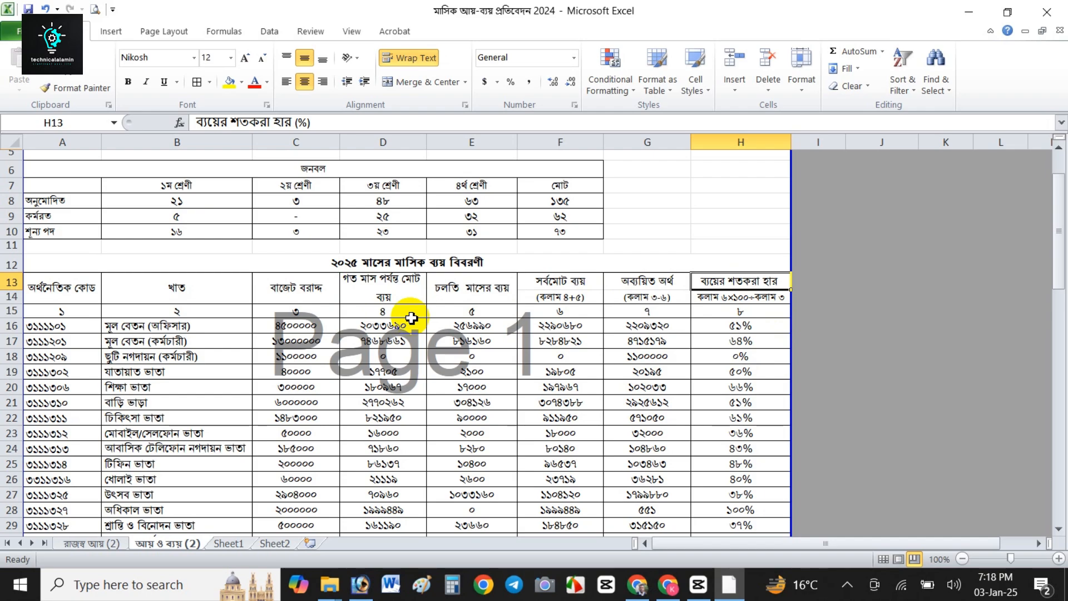
{"action": "scroll", "coordinate": [262, 437], "scroll_direction": "down", "scroll_amount": 12}
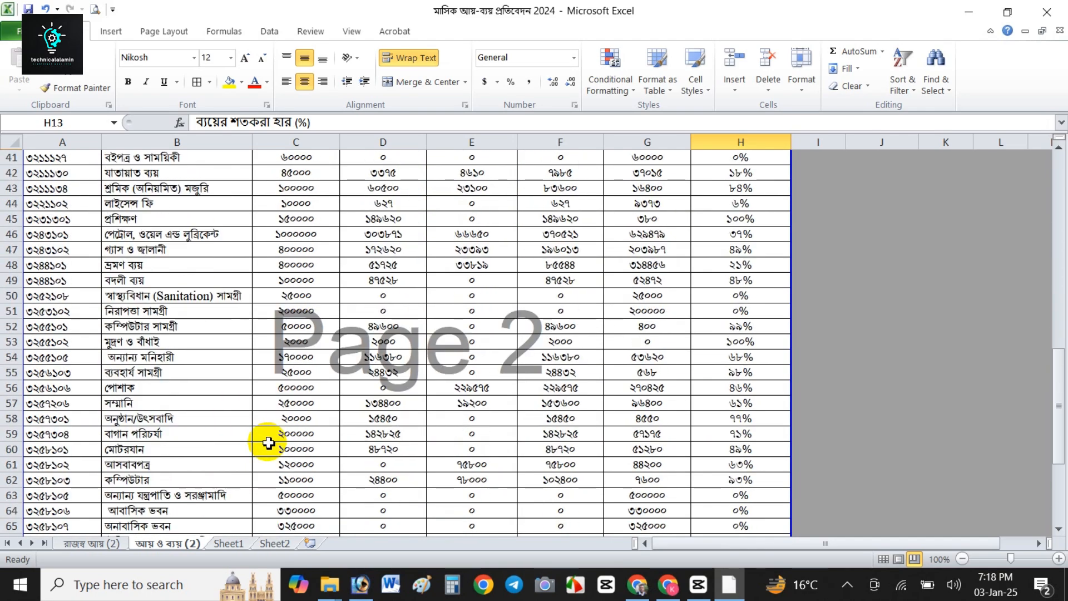
{"action": "scroll", "coordinate": [268, 442], "scroll_direction": "down", "scroll_amount": 7}
{"action": "scroll", "coordinate": [269, 442], "scroll_direction": "up", "scroll_amount": 9}
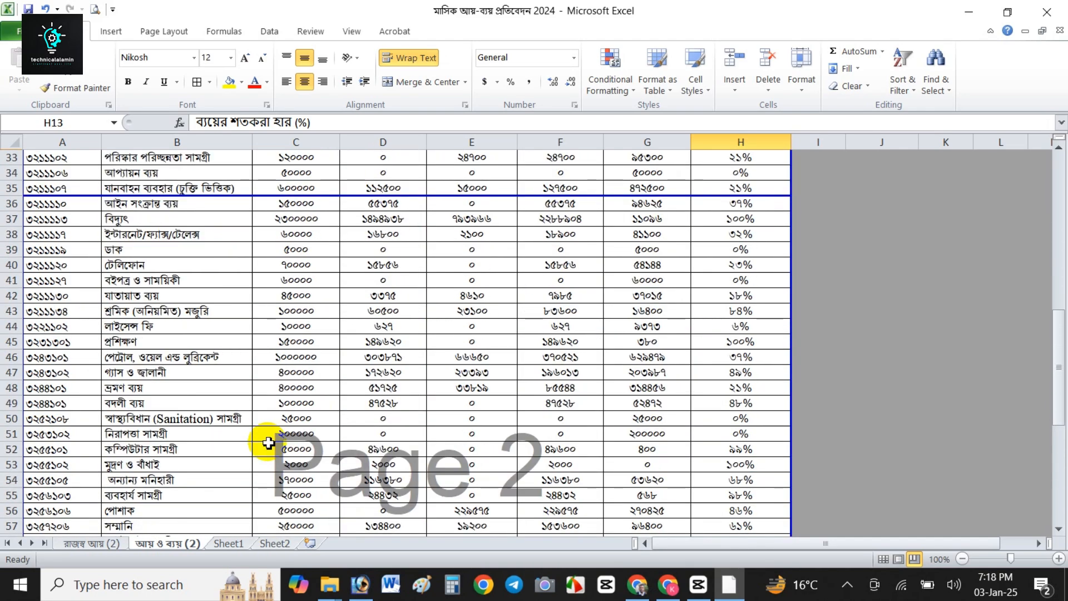
{"action": "scroll", "coordinate": [269, 442], "scroll_direction": "up", "scroll_amount": 8}
{"action": "scroll", "coordinate": [268, 443], "scroll_direction": "up", "scroll_amount": 3}
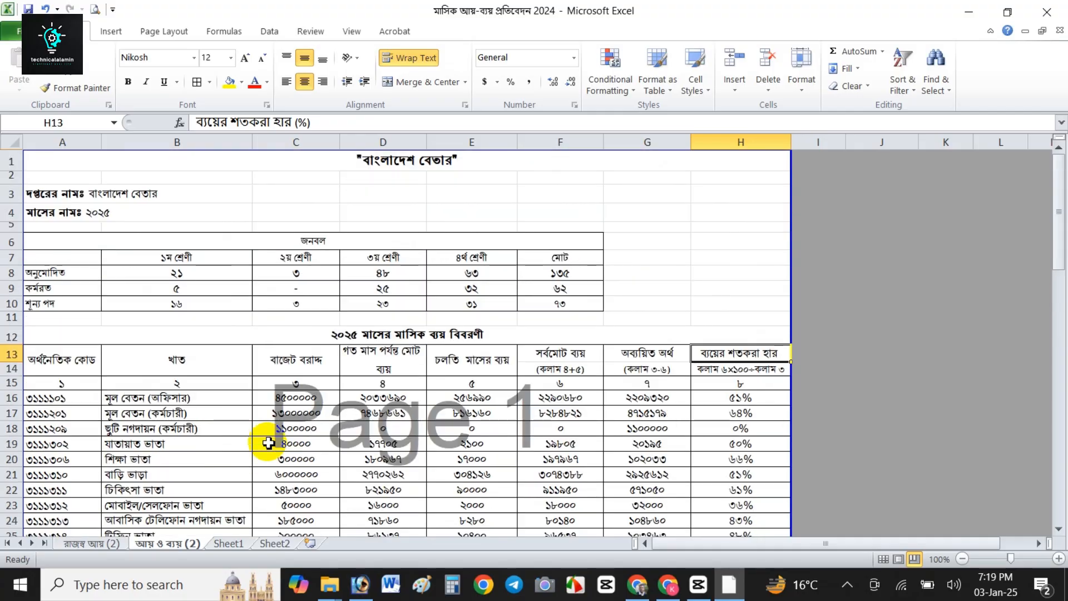